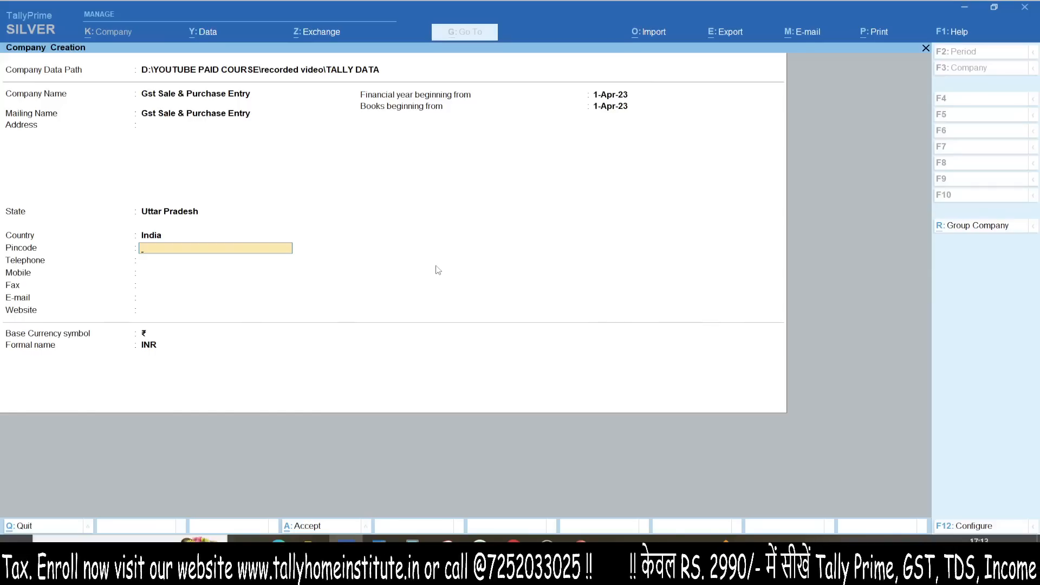
Step: Save the new company and move on to its feature settings
key("ctrl")
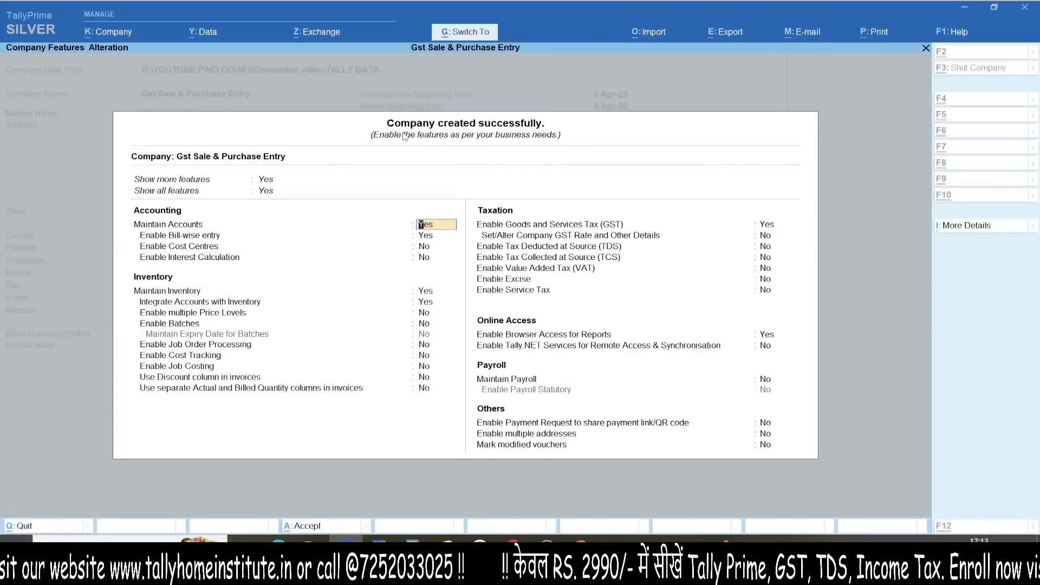
key("ctrl+1")
left_click(403, 133)
mouse_move(703, 48)
left_mouse_down()
mouse_move(430, 249)
mouse_move(137, 73)
left_mouse_up()
key("Escape")
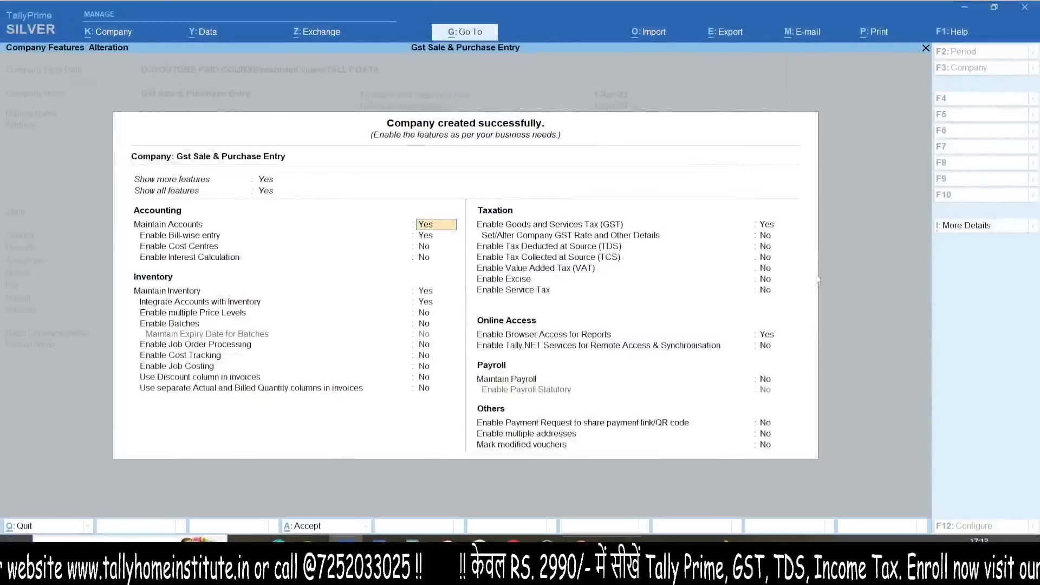
key("ctrl+1")
left_click(754, 235)
mouse_move(599, 203)
left_mouse_down()
mouse_move(674, 185)
mouse_move(748, 216)
left_mouse_up()
key("Escape")
Step: Enable GST and register the company as a Regular taxpayer in Uttar Pradesh
left_click(766, 228)
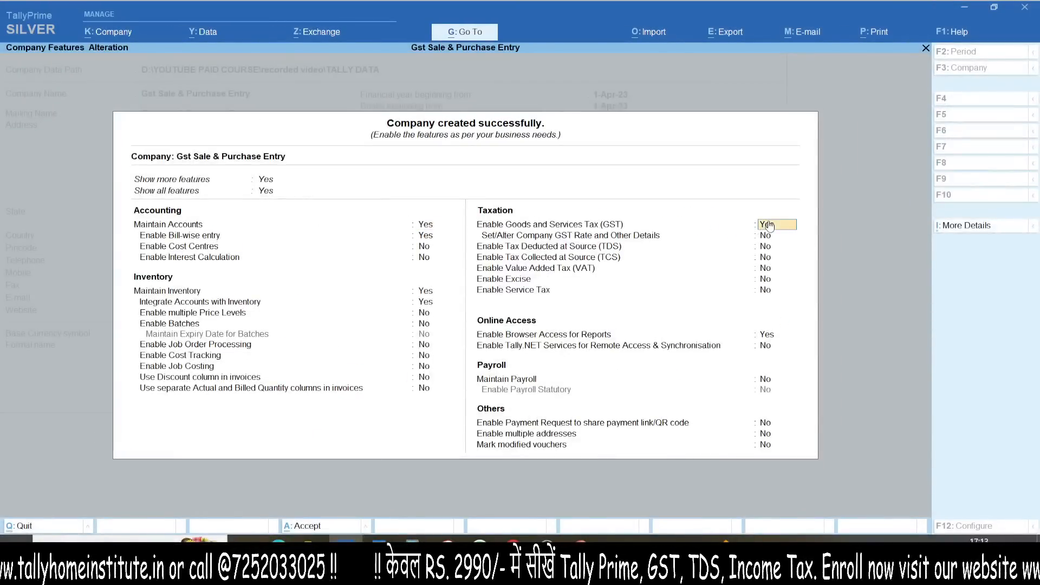
key("Return")
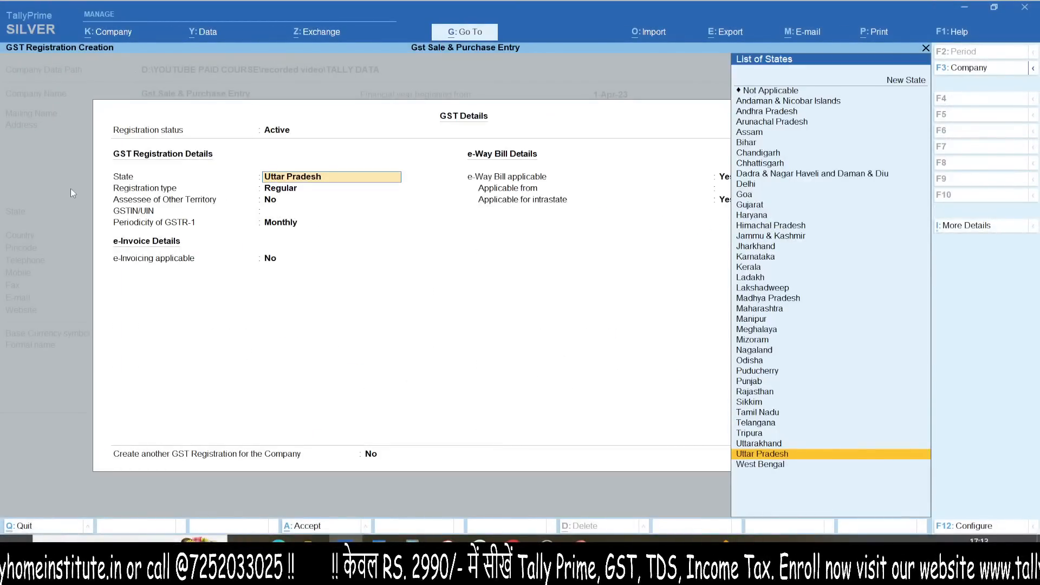
key("ctrl+1")
left_click(139, 184)
mouse_move(388, 192)
left_mouse_down()
mouse_move(489, 195)
mouse_move(455, 215)
left_mouse_up()
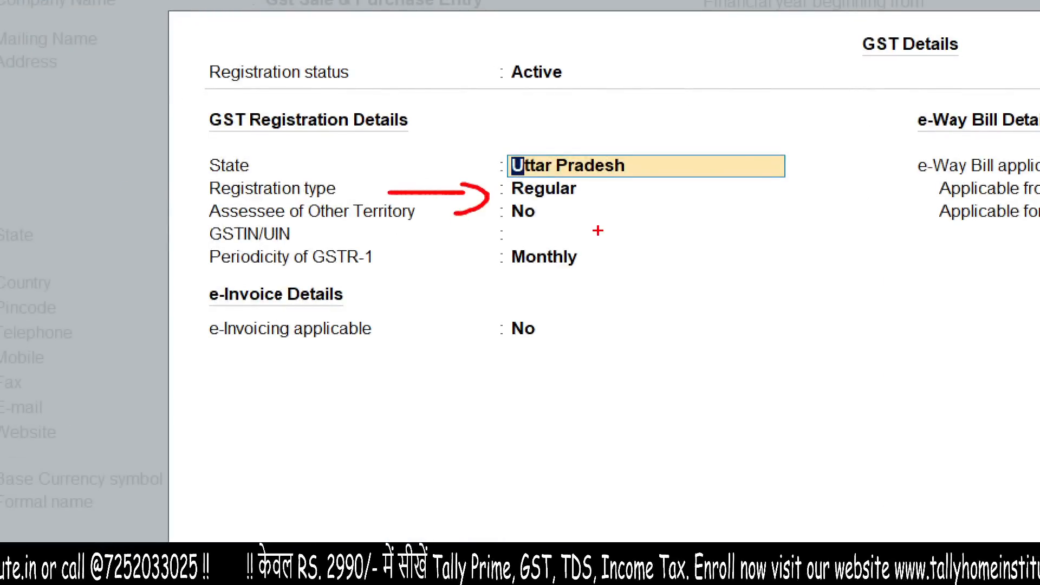
mouse_move(550, 211)
left_mouse_down()
mouse_move(479, 190)
mouse_move(601, 200)
left_mouse_up()
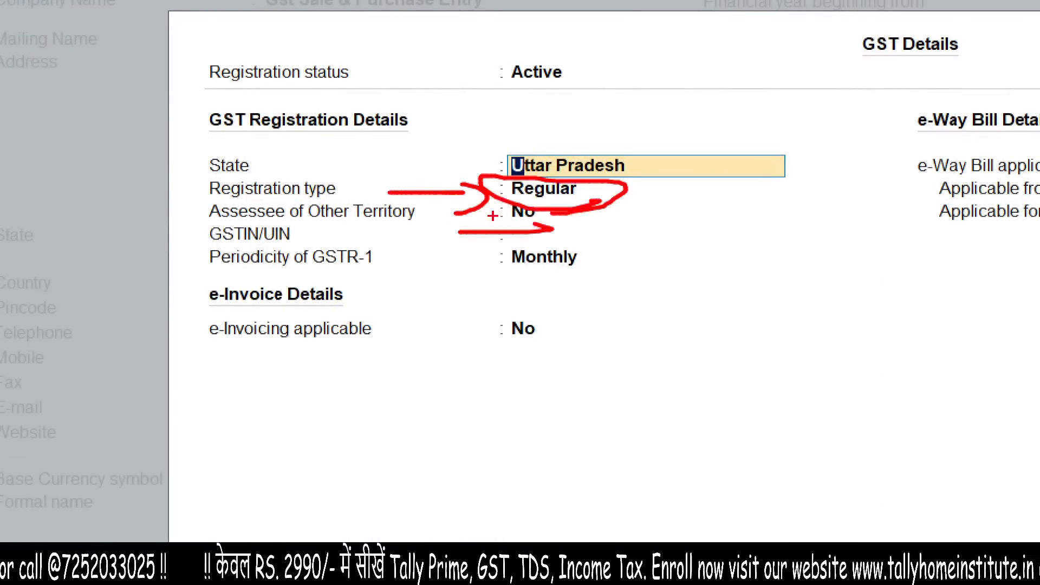
key("Escape")
key("Return")
key("Return")
key("Return")
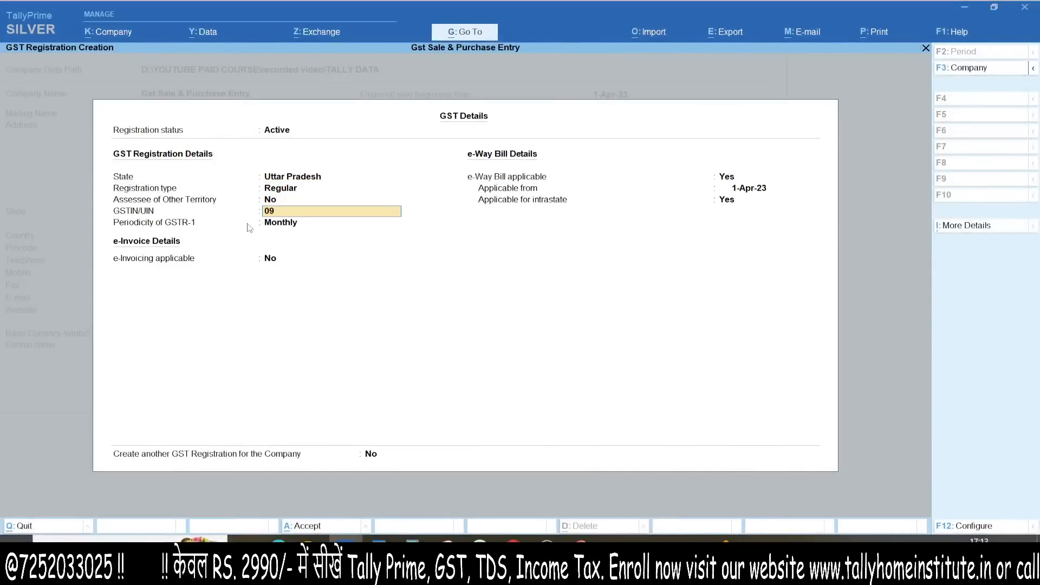
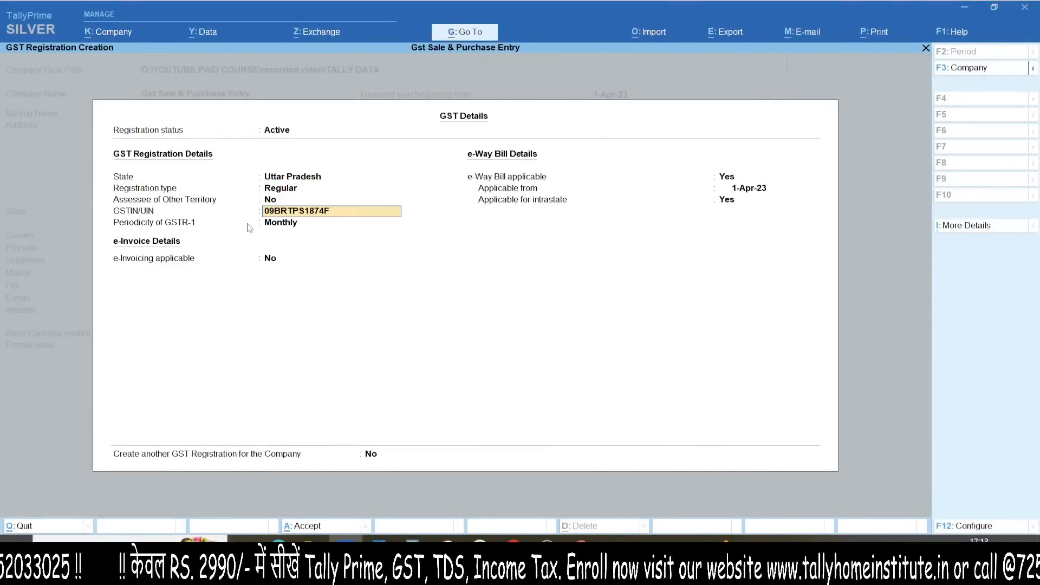
Step: Enter the company's GSTIN with Monthly GSTR-1 periodicity and save the GST and company features
key("Return")
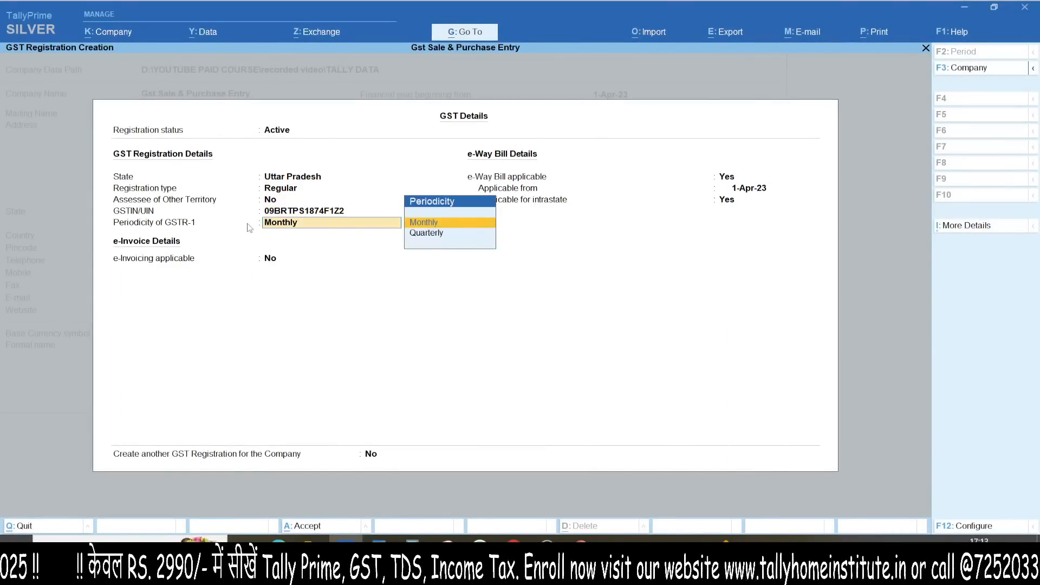
key("Return")
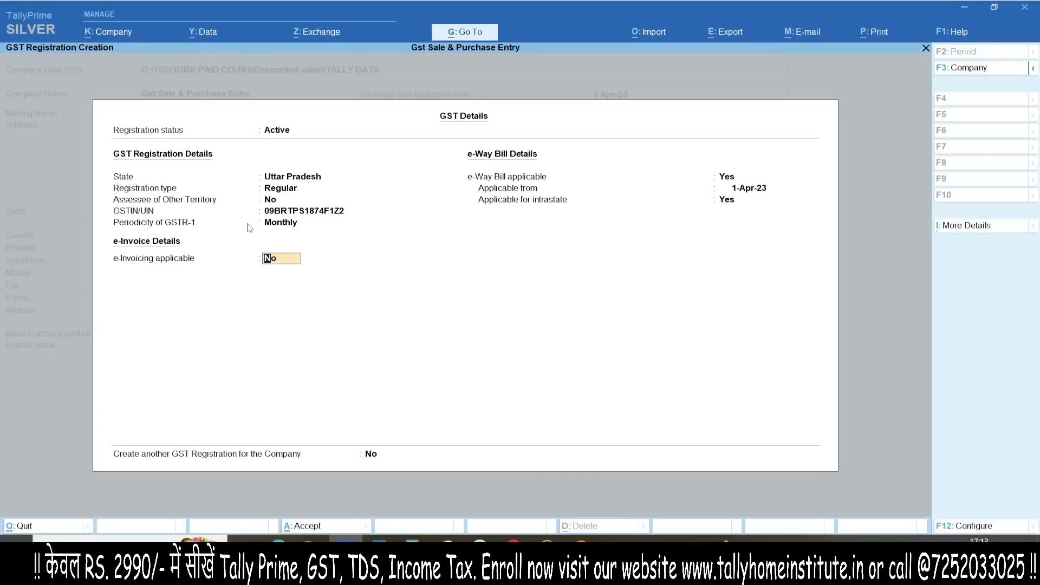
key("ctrl+a")
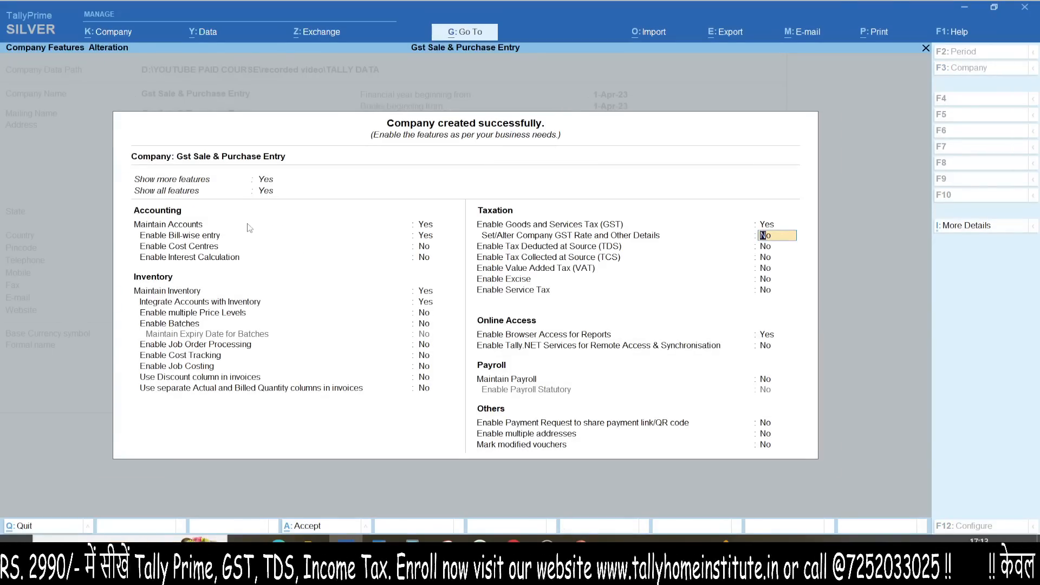
key("ctrl+a")
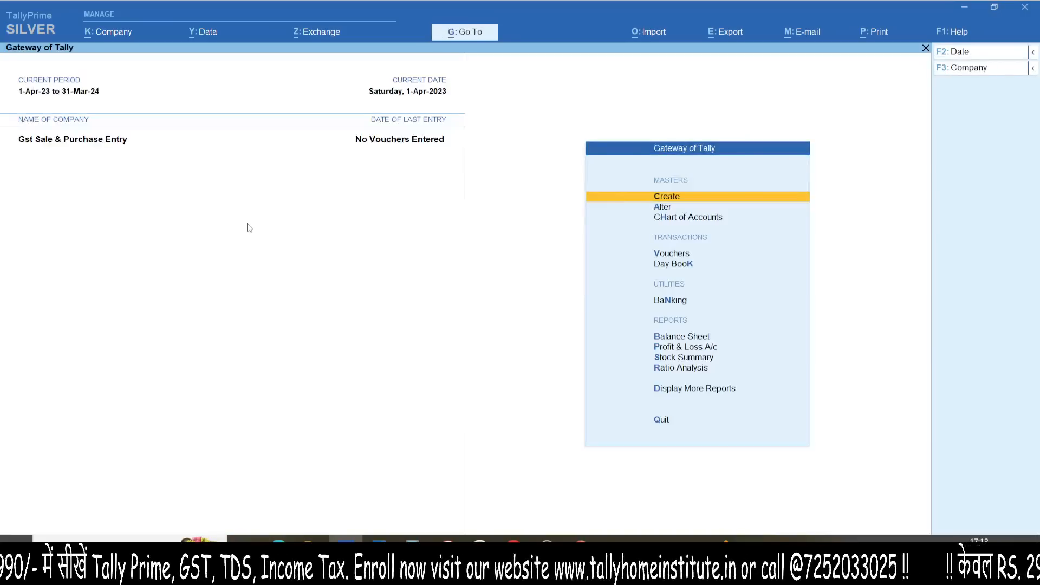
Step: Start a new voucher from the Gateway and switch its type to Purchase
key("ctrl+1")
left_click(1, 127)
left_click_drag(98, 107, 87, 291)
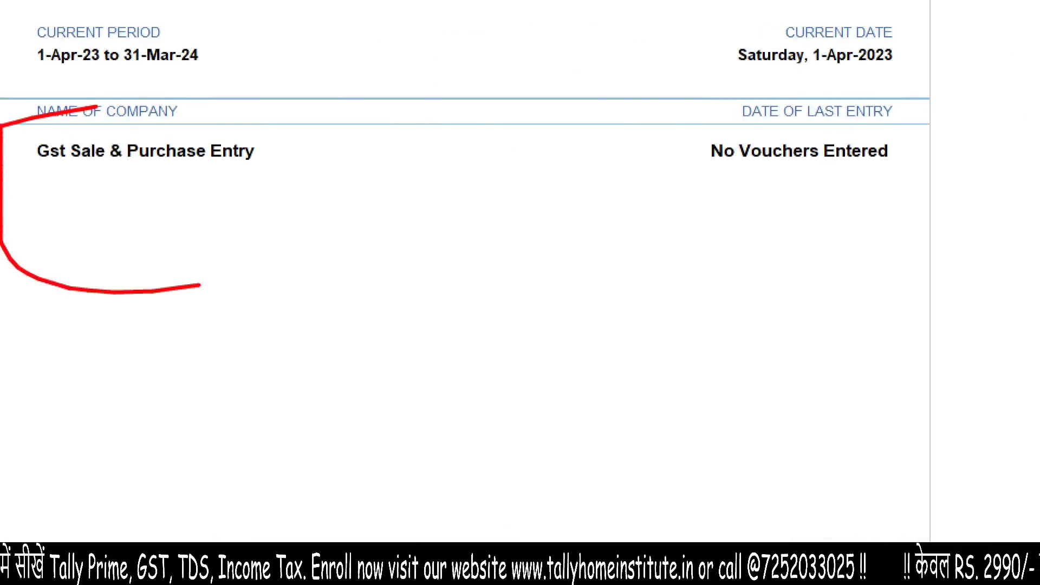
key("Escape")
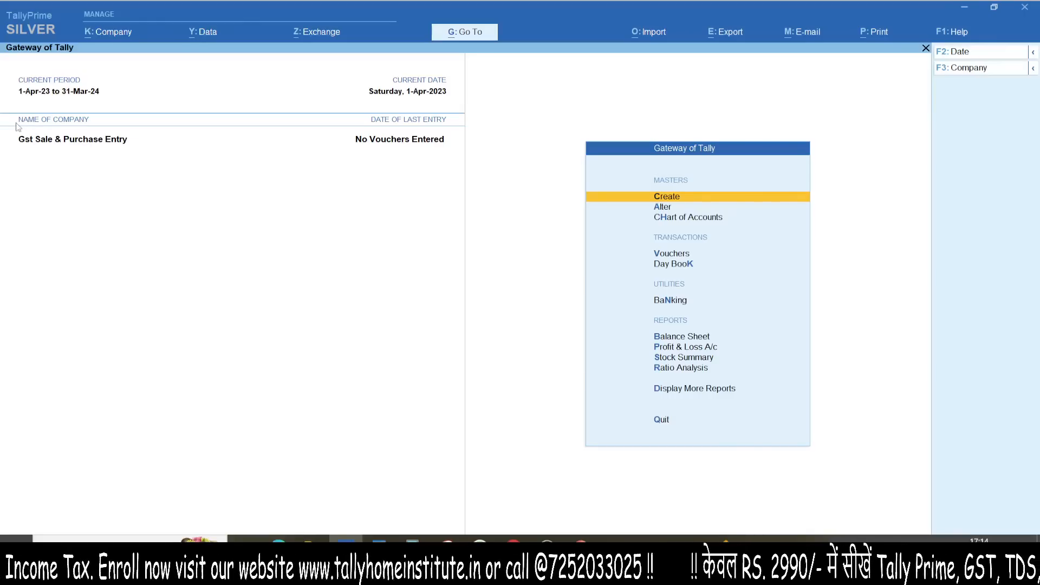
key("v")
key("F9")
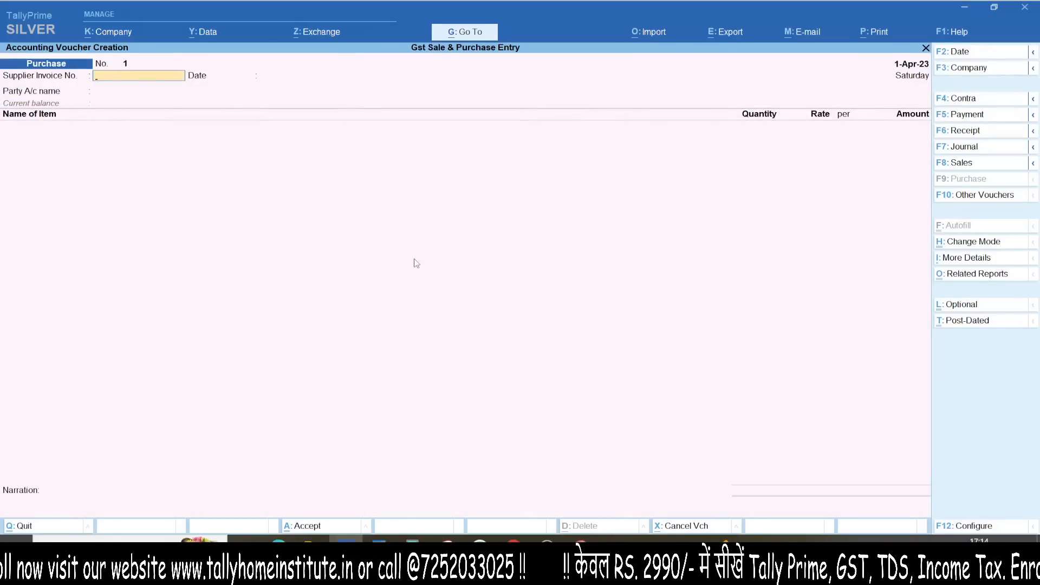
Step: Review the Purchase voucher's F12 configuration, then return to the blank voucher without changes
key("F12")
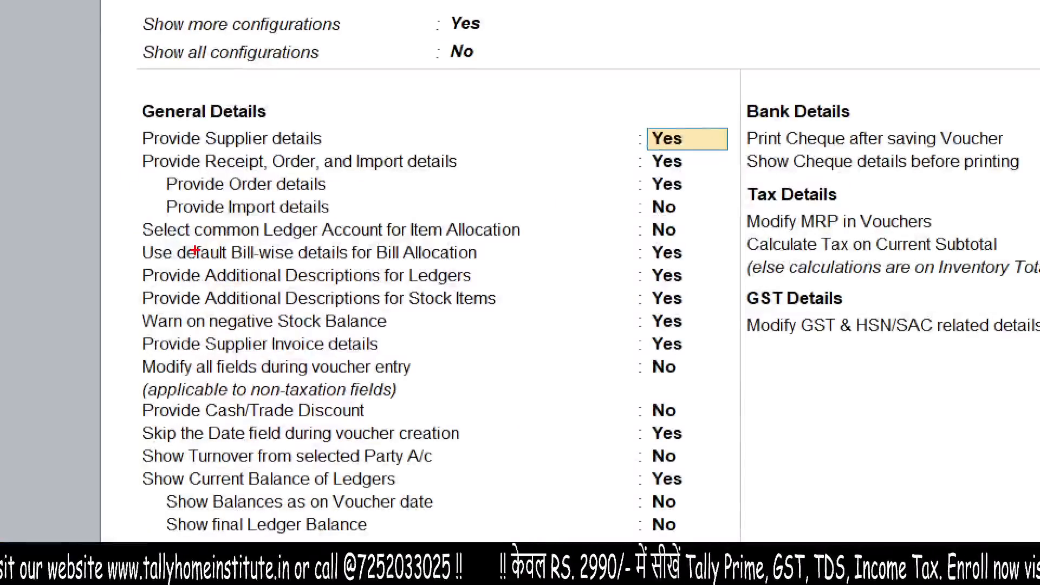
mouse_move(128, 205)
left_mouse_down()
mouse_move(118, 219)
mouse_move(195, 242)
mouse_move(370, 250)
mouse_move(551, 239)
mouse_move(353, 196)
mouse_move(25, 199)
left_mouse_up()
left_click_drag(515, 220, 595, 207)
left_click_drag(522, 184, 528, 256)
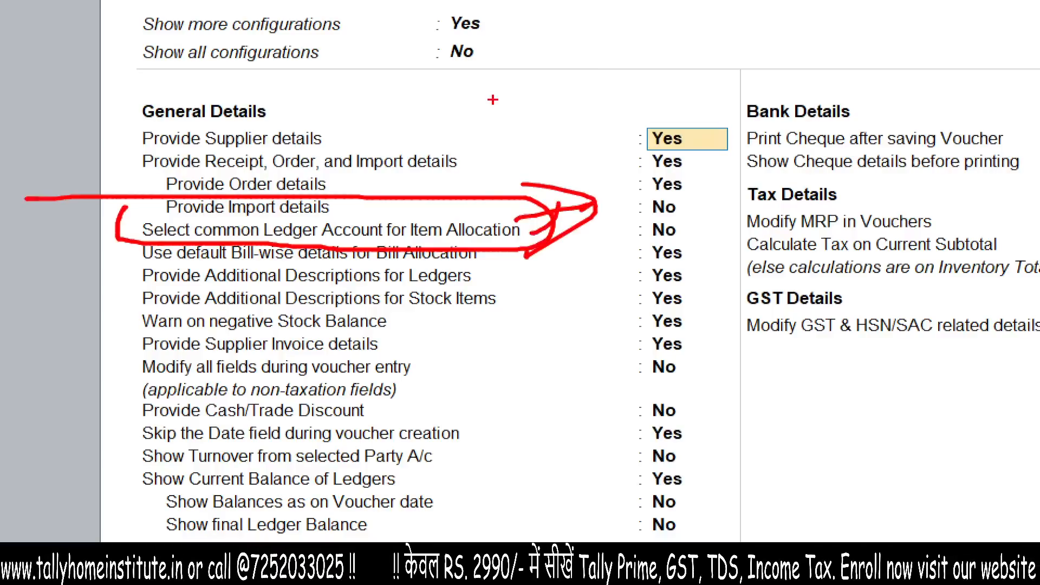
mouse_move(468, 89)
left_mouse_down()
mouse_move(448, 93)
mouse_move(613, 18)
mouse_move(730, 70)
mouse_move(729, 126)
left_mouse_up()
key("Escape")
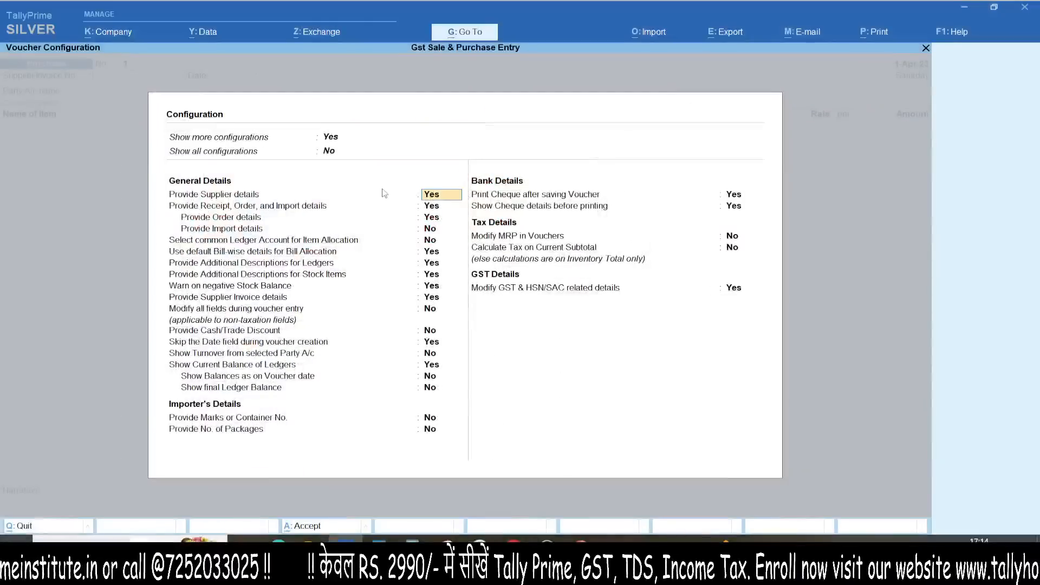
key("Escape")
key("Escape")
key("Escape")
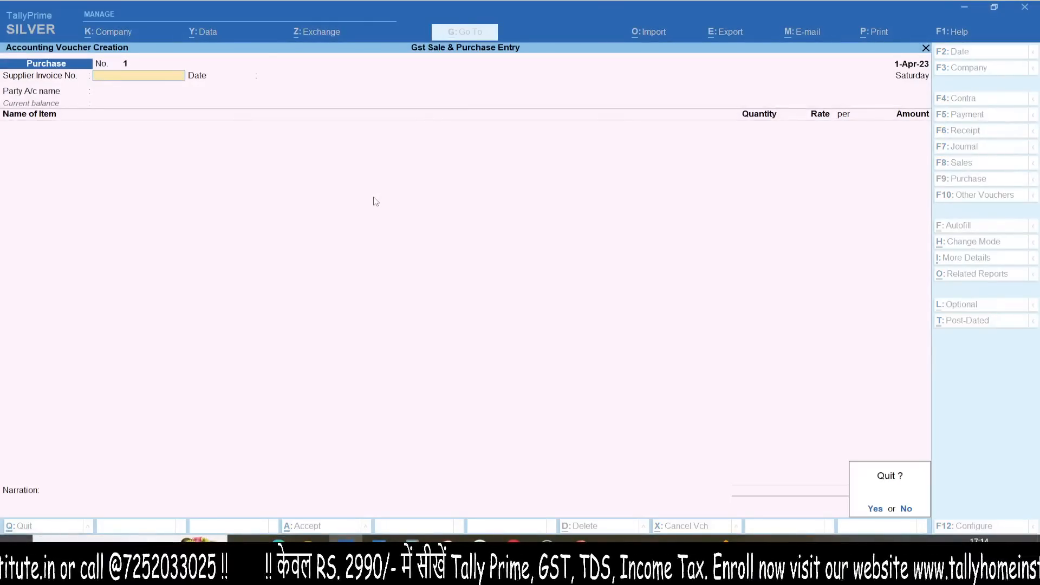
key("n")
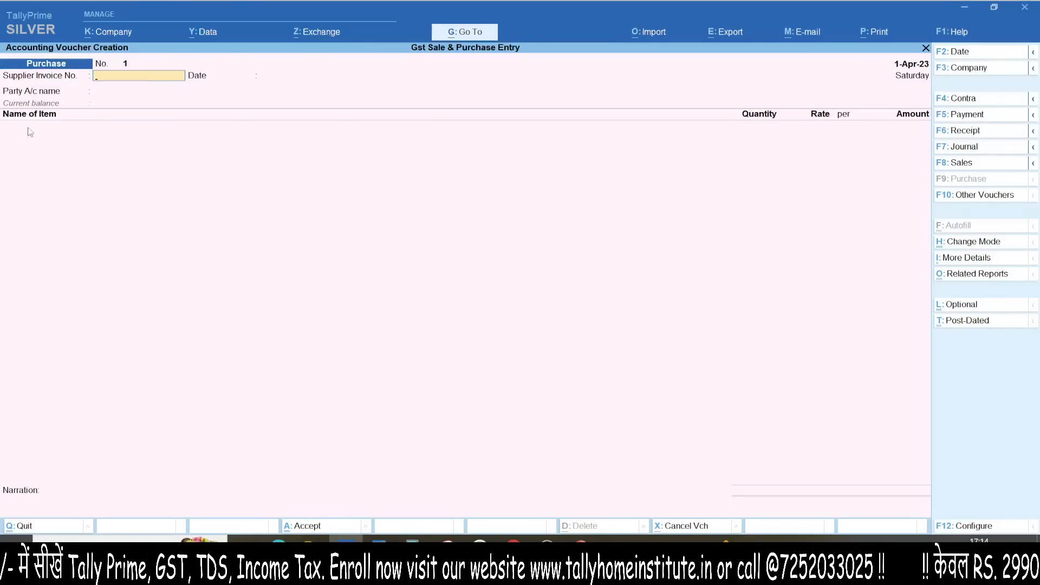
Step: Discard the empty purchase voucher and load the GAURAV TRADER company
key("Escape")
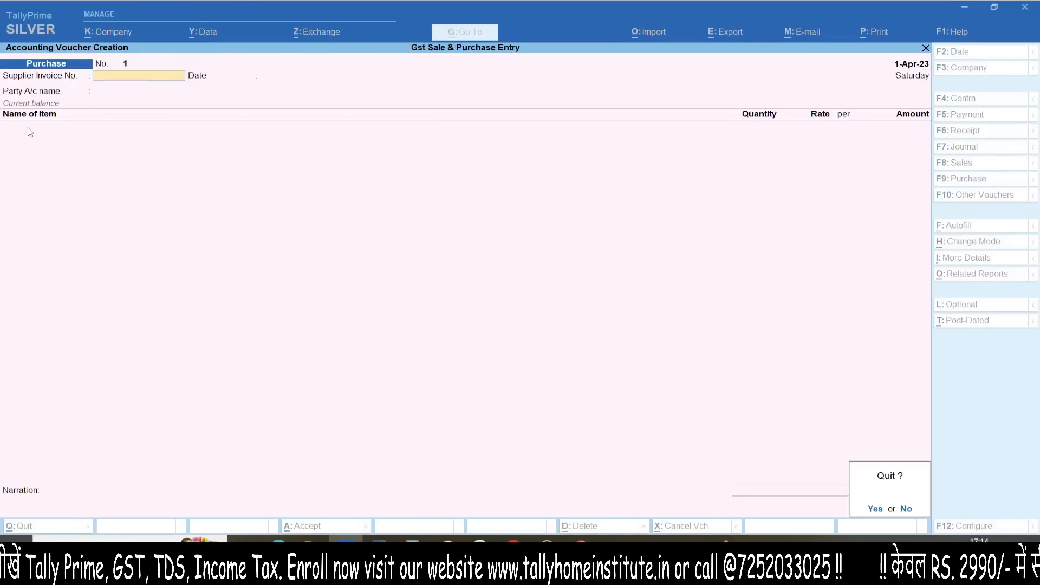
key("y")
key("F3")
key("Up")
key("Up")
key("Return")
key("Down")
key("Down")
key("Down")
key("Down")
key("Down")
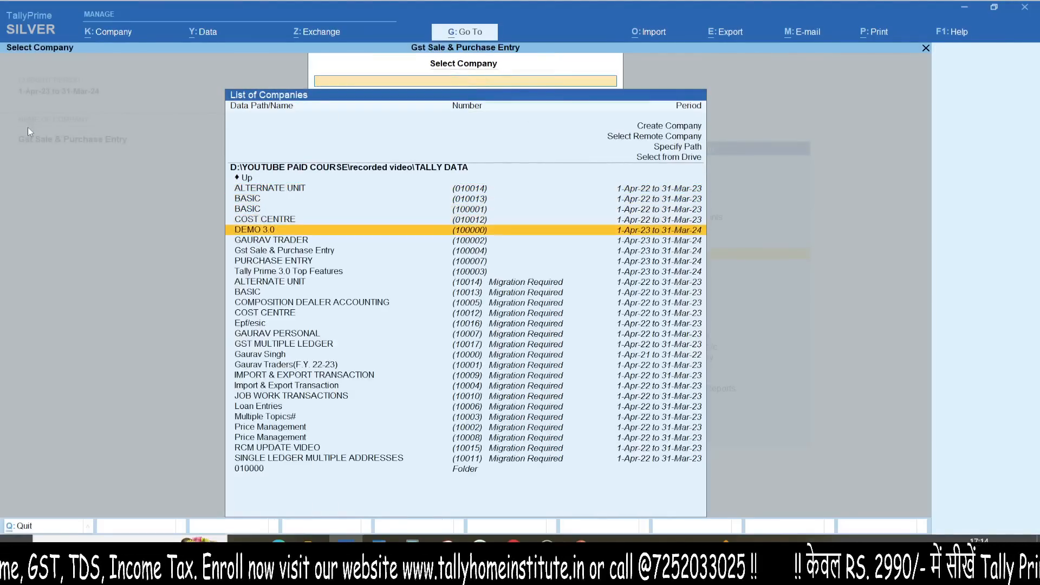
key("Return")
Step: Drill from the detailed Profit & Loss through PURCHASE A/C to the 5-Apr-23 purchase voucher
key("p")
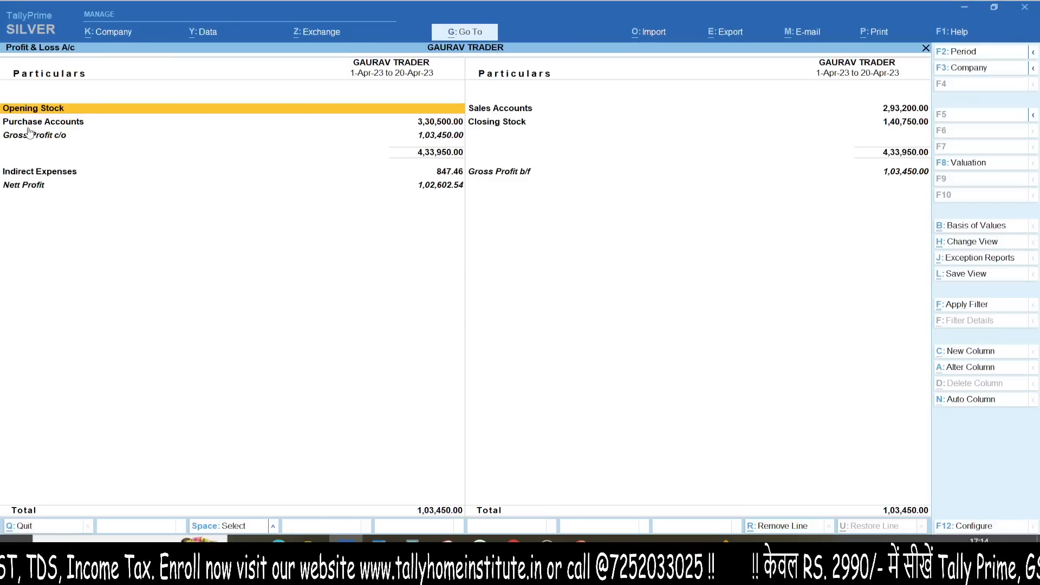
key("alt+F5")
mouse_move(64, 160)
left_mouse_down()
mouse_move(189, 168)
mouse_move(71, 164)
left_mouse_up()
left_click_drag(81, 196, 221, 220)
left_click(160, 175)
left_click(160, 174)
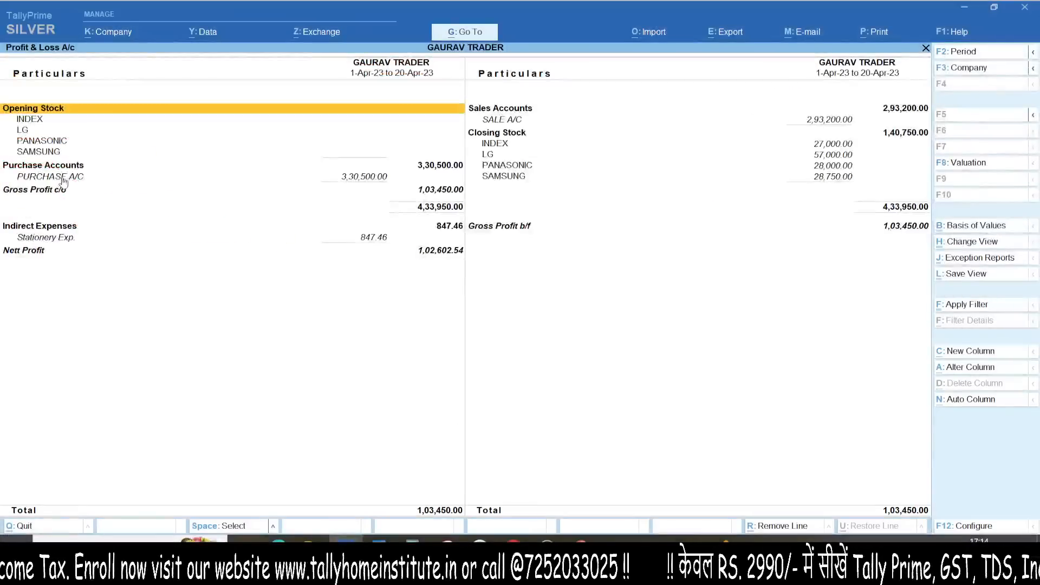
key("Return")
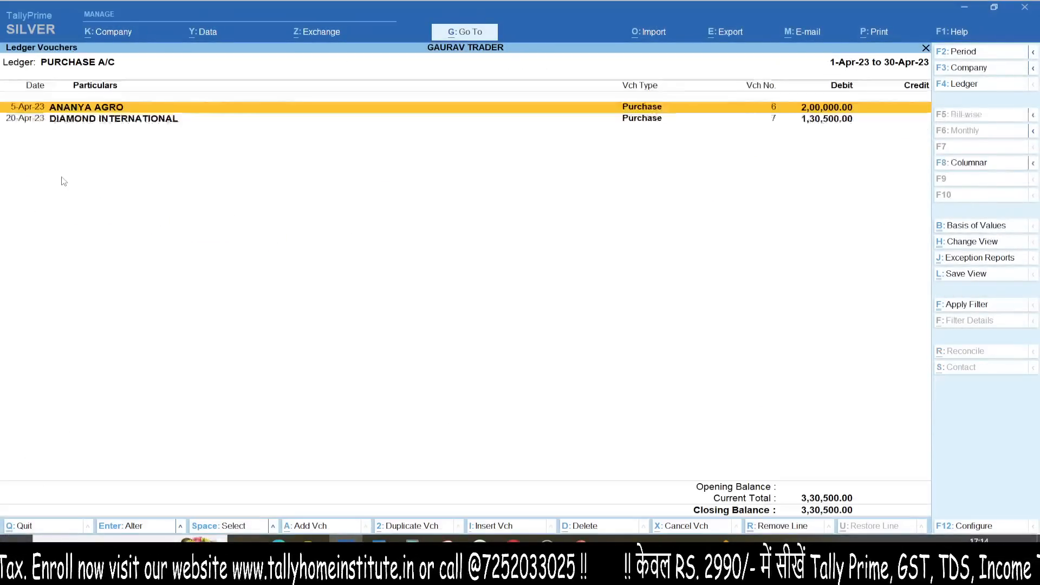
key("Return")
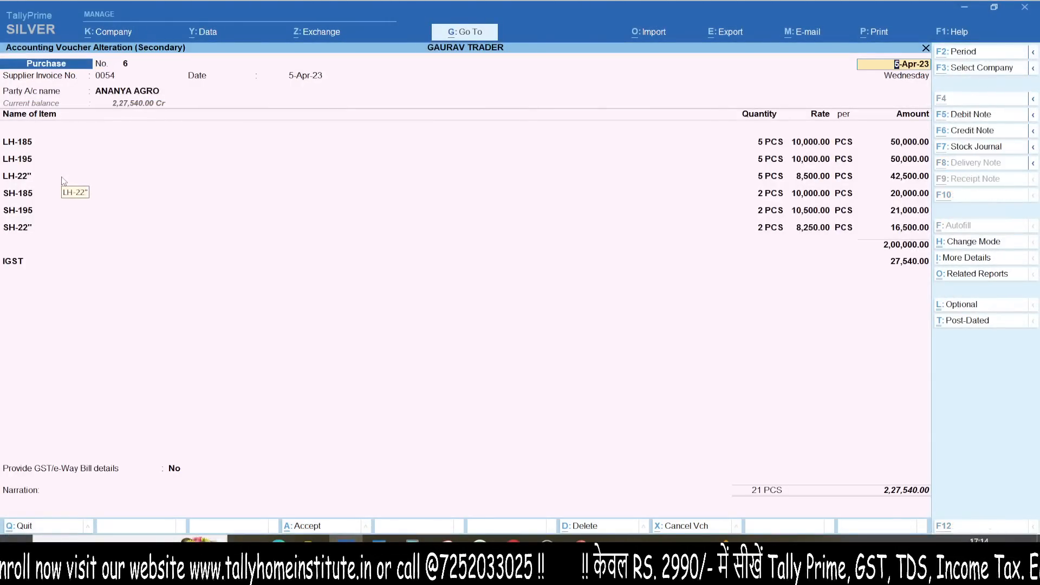
Step: View the voucher's detailed GST tax analysis with rate lines per item
key("alt+a")
key("alt+f5")
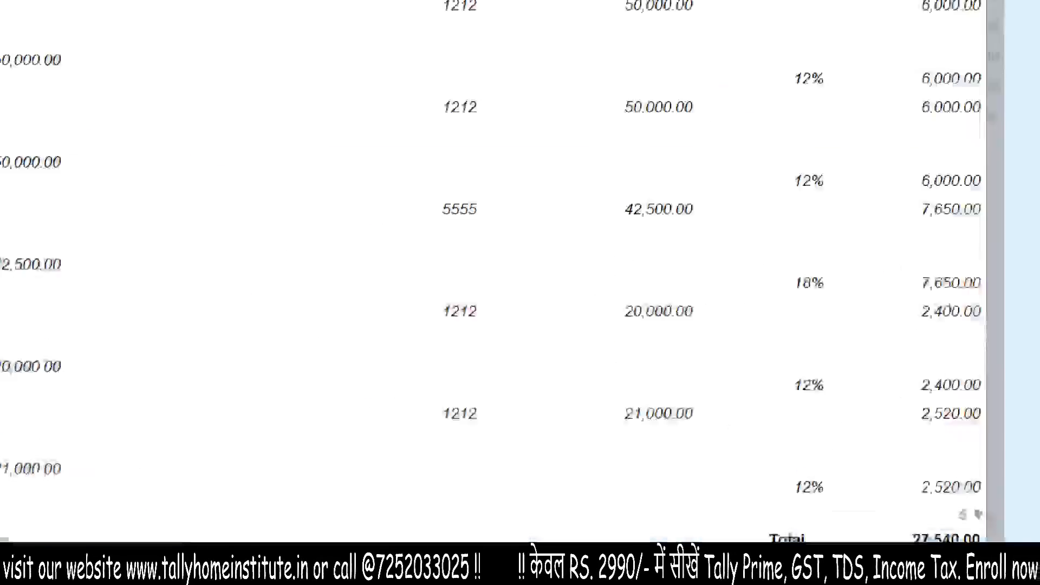
left_click_drag(703, 89, 818, 120)
left_click_drag(723, 222, 844, 180)
left_click_drag(721, 346, 855, 286)
left_click_drag(693, 400, 833, 349)
left_click_drag(689, 462, 860, 423)
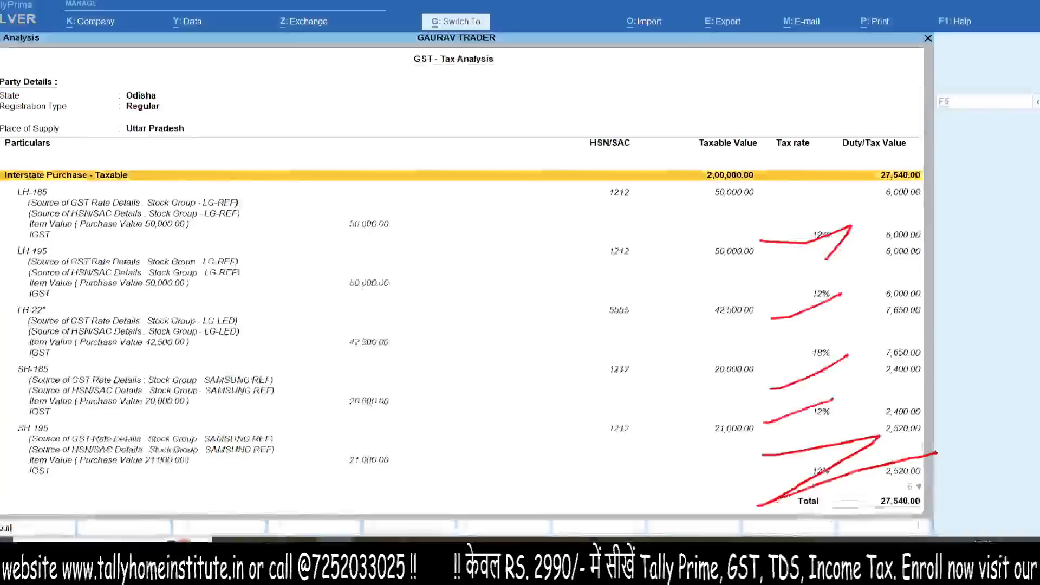
key("Escape")
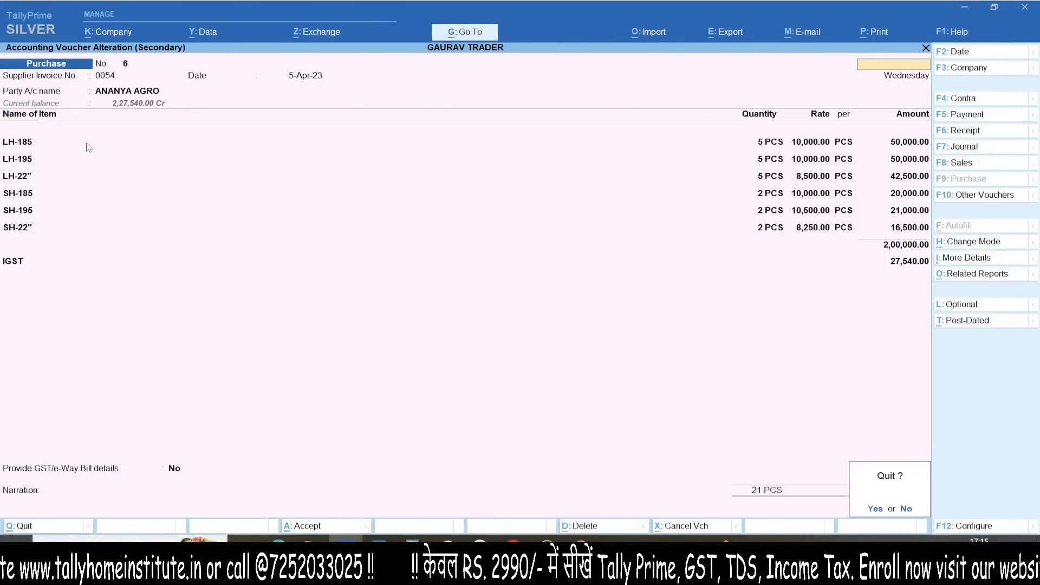
Step: Back out to Profit & Loss, reopen the ANANYA AGRO purchase voucher, and begin leaving it
key("Escape")
key("Escape")
key("Escape")
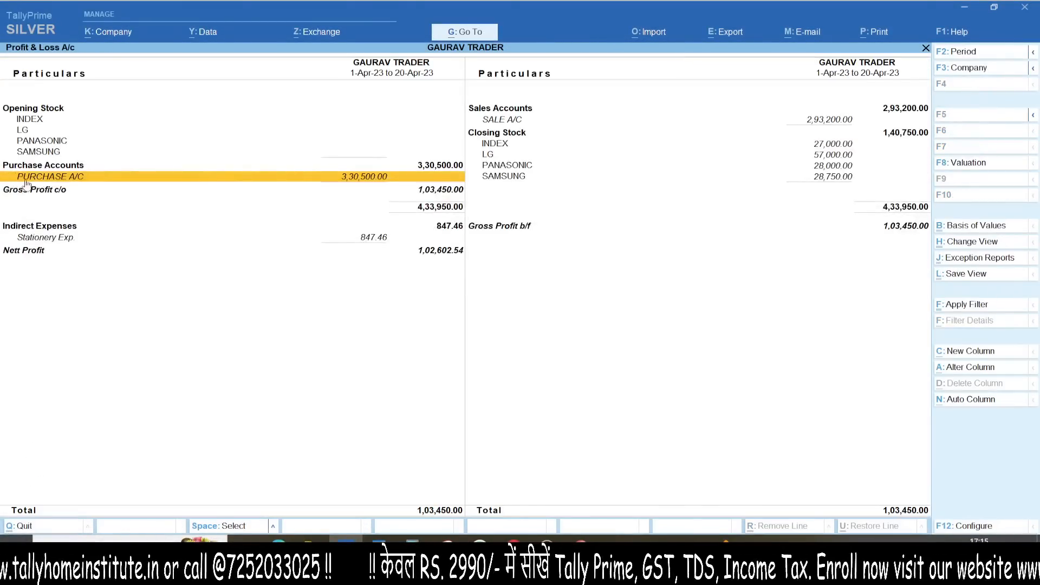
left_click_drag(59, 118, 220, 54)
key("Escape")
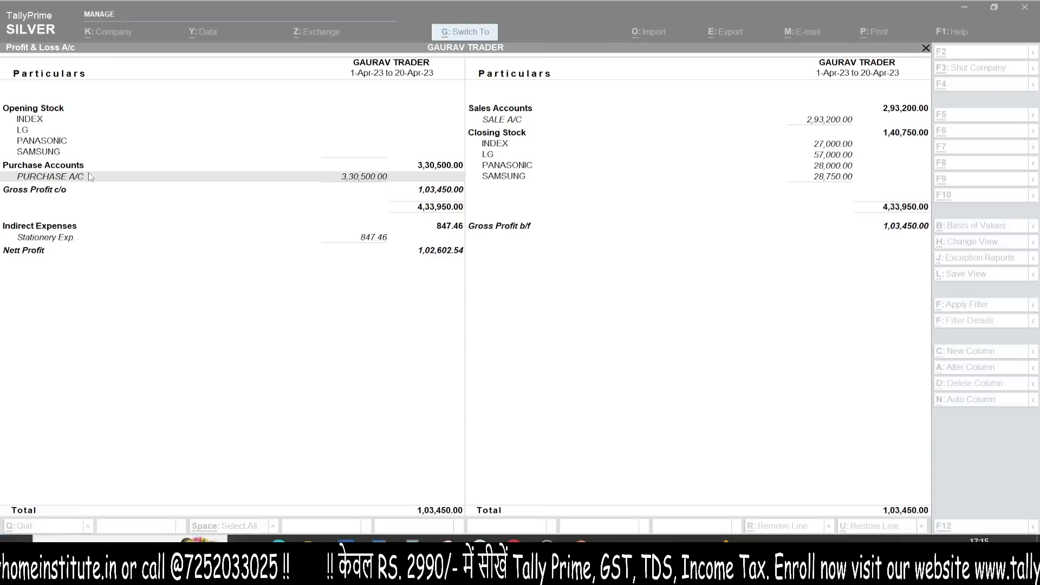
key("Return")
key("Return")
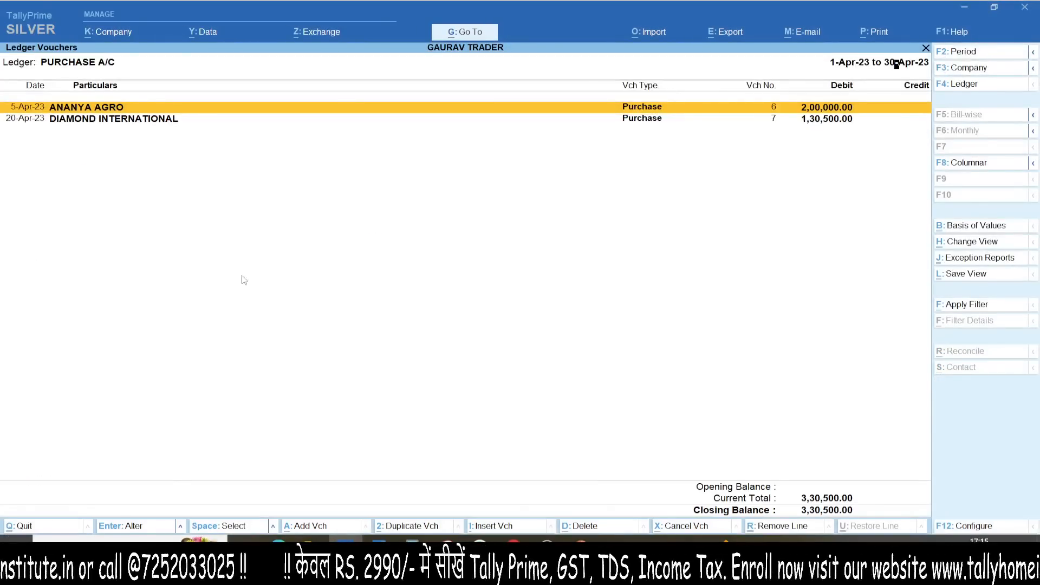
key("Return")
key("Escape")
key("Escape")
key("Escape")
key("Escape")
key("Escape")
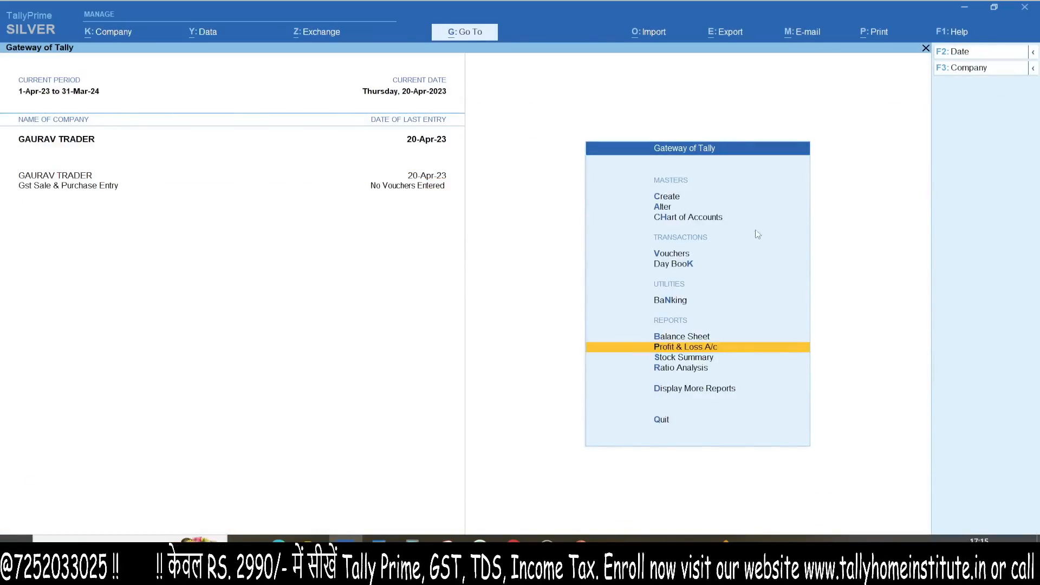
Step: Activate Gst Sale & Purchase Entry and open a blank Purchase voucher after checking its F12 settings
left_click(80, 190)
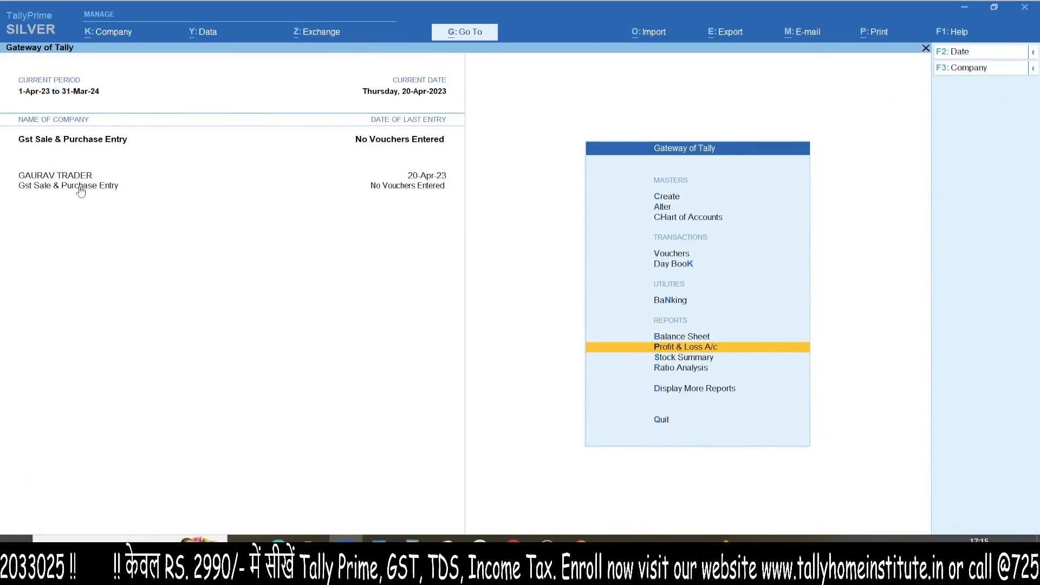
key("v")
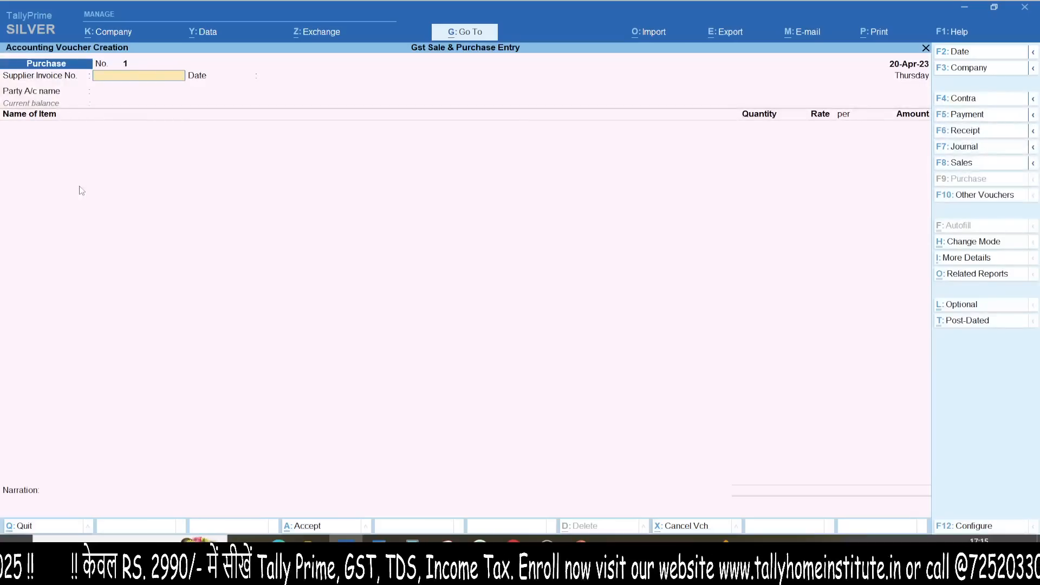
key("F12")
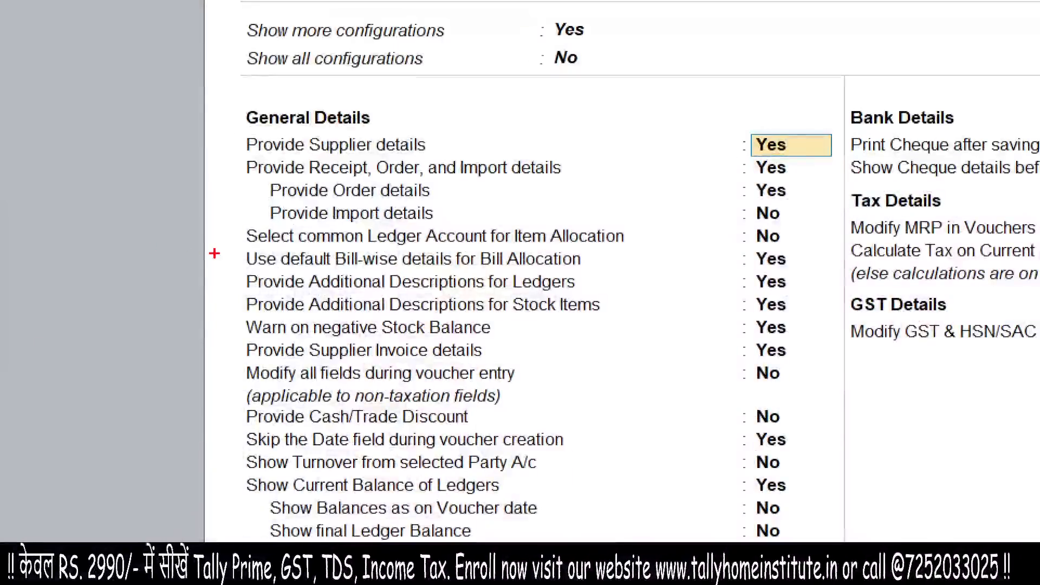
left_click_drag(183, 254, 574, 265)
mouse_move(738, 225)
left_mouse_down()
mouse_move(813, 214)
mouse_move(643, 212)
left_mouse_up()
key("Escape")
key("Escape")
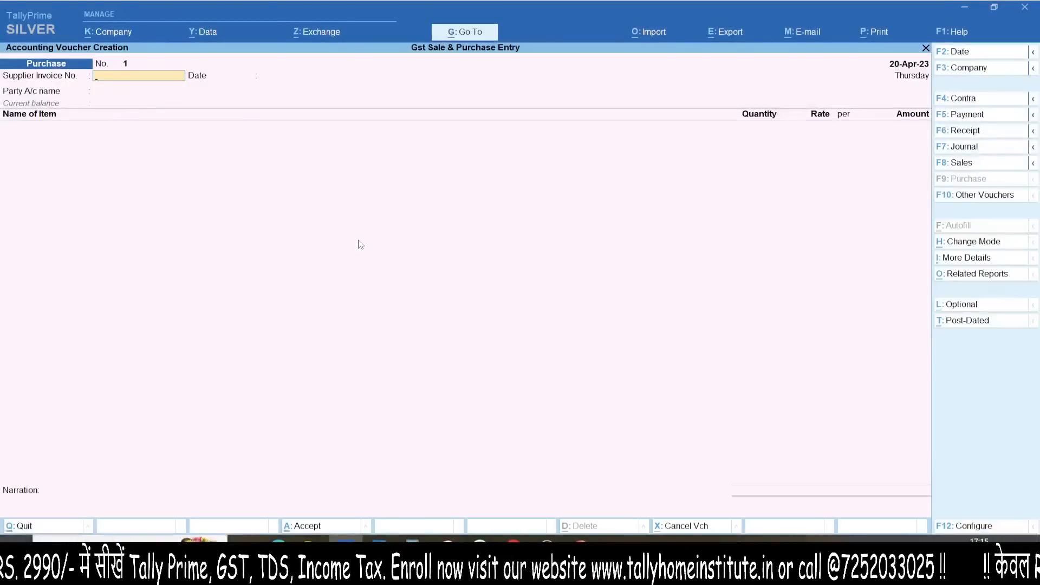
key("Escape")
key("n")
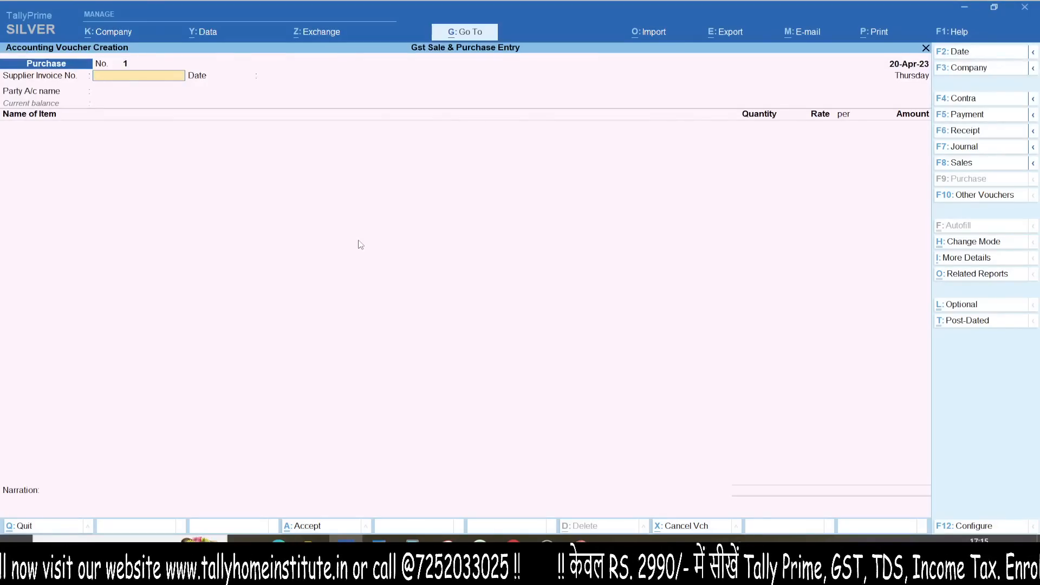
Step: Enter supplier invoice 12 and start a new party ledger named Gaurav & Co
type("12")
key("Return")
key("Return")
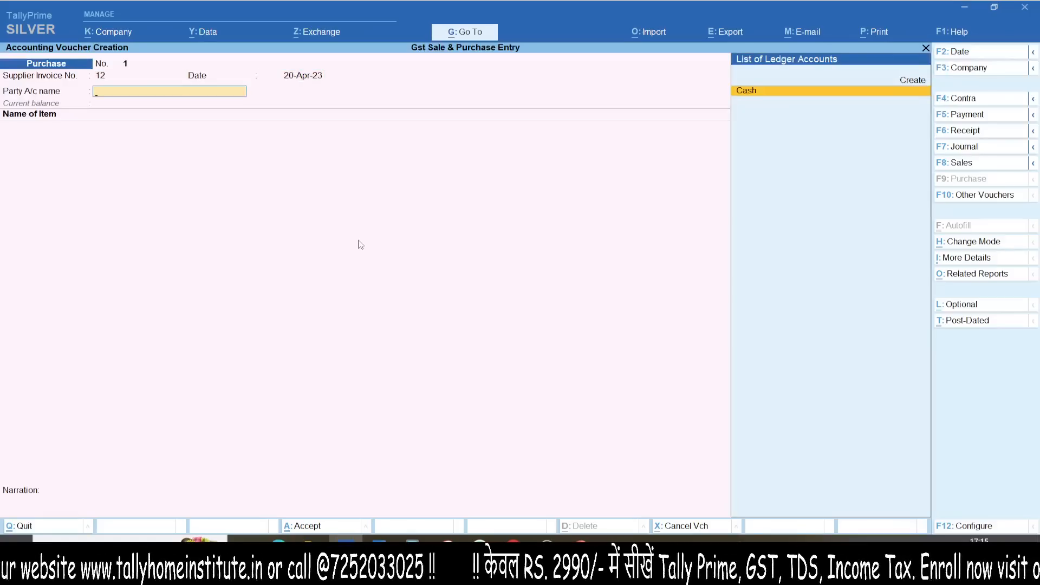
key("alt+c")
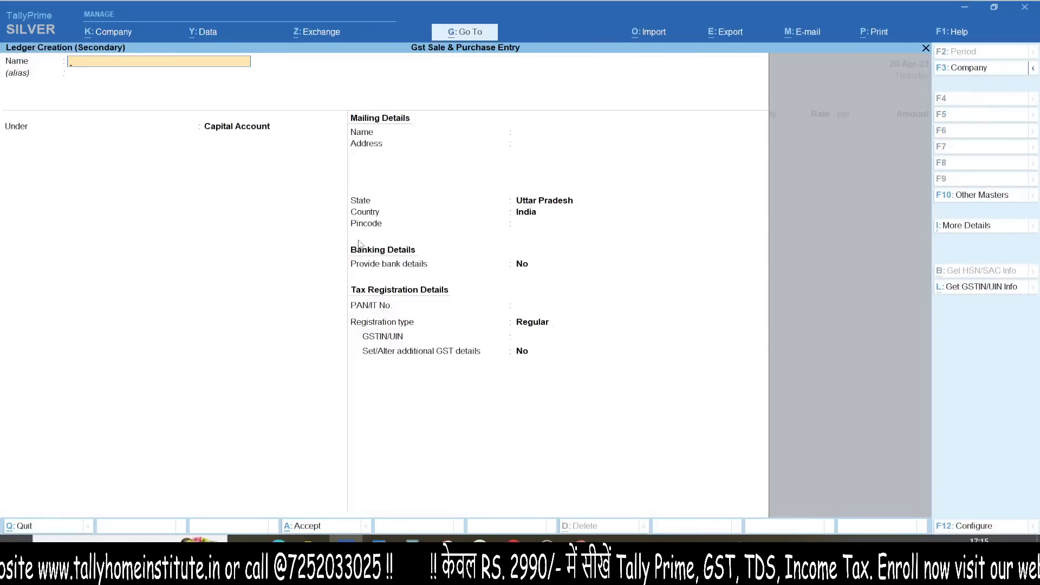
type("Gura")
key("BackSpace")
key("BackSpace")
key("BackSpace")
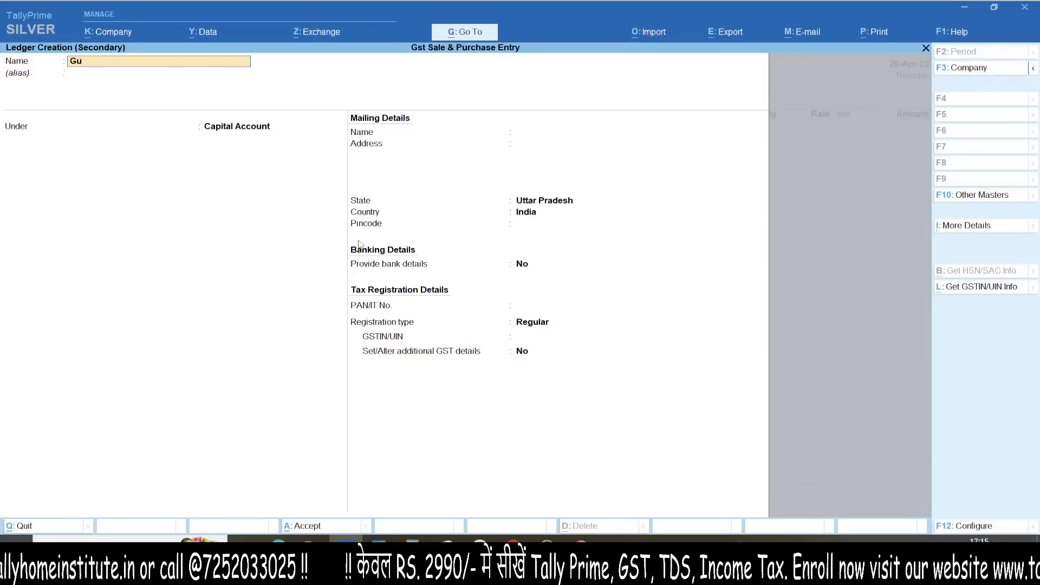
type("aurav & Co,.")
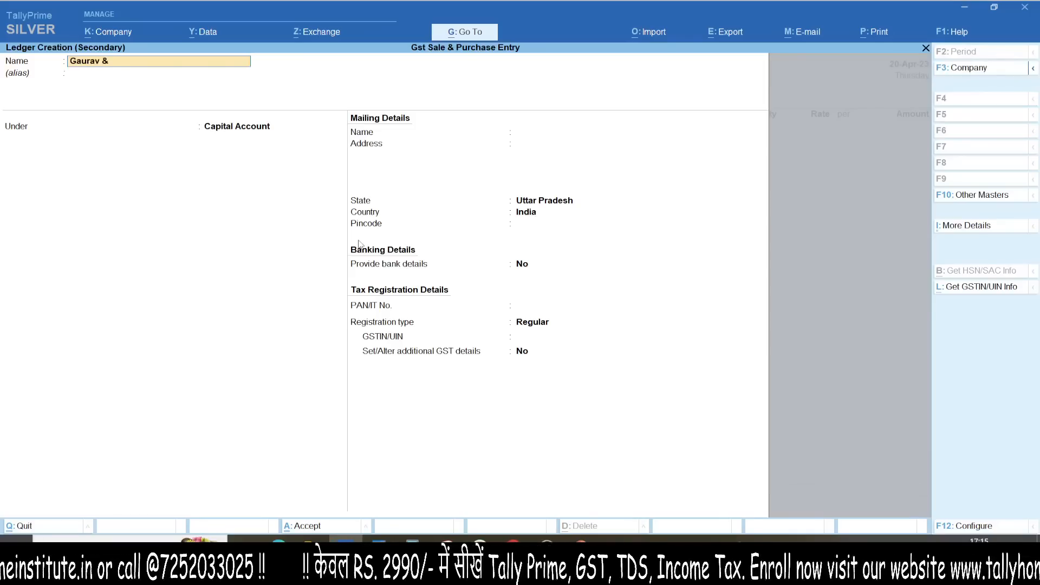
key("Return")
key("BackSpace")
key("BackSpace")
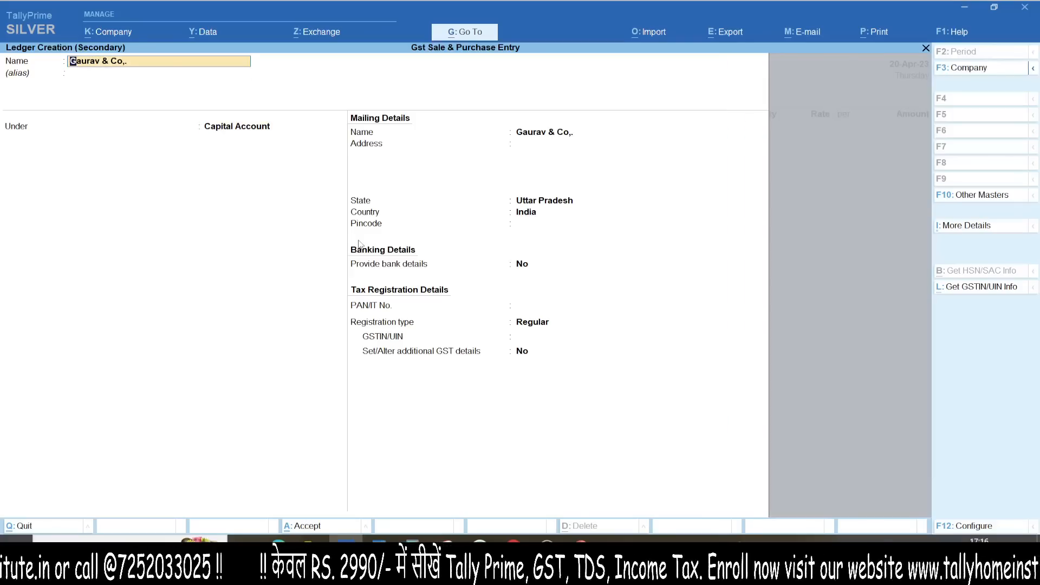
key("Return")
Step: Place Gaurav & Co under Sundry Creditors with its GSTIN and accept the party details
type("Sundr")
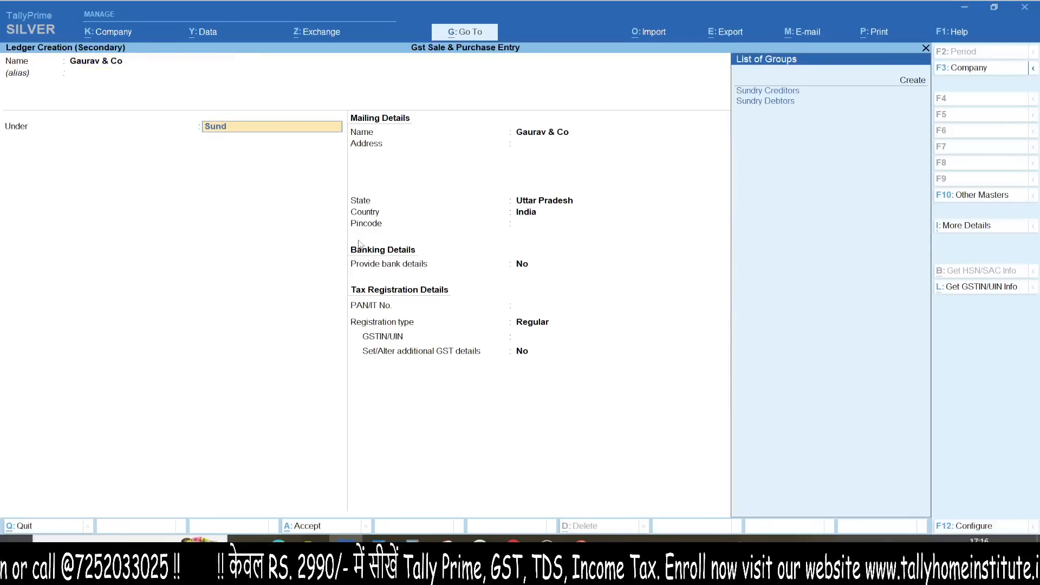
key("Return")
key("Return")
key("Return")
key("Return")
key("Return")
key("Return")
key("Return")
key("Return")
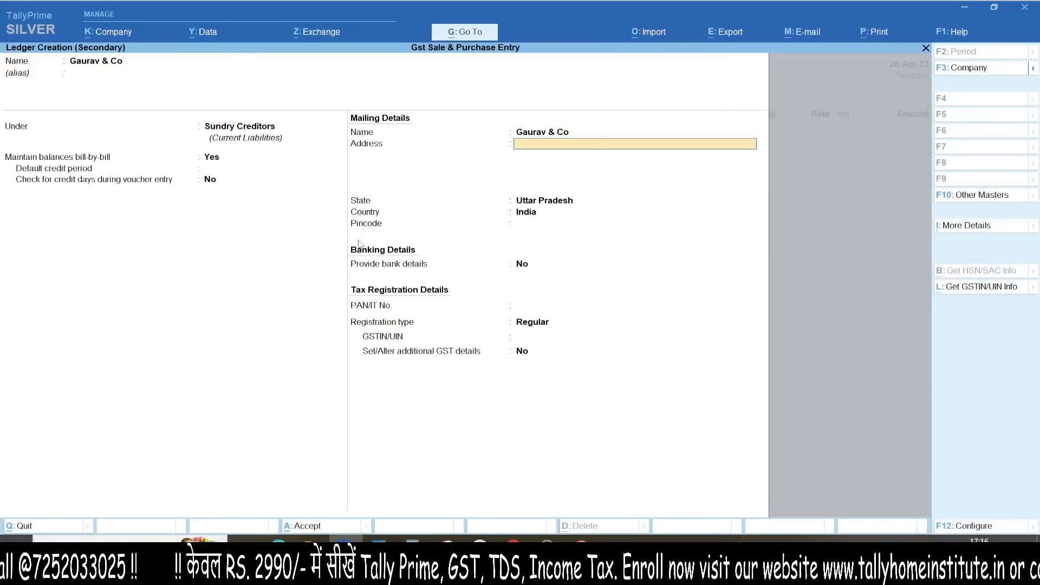
key("Return")
key("Return")
key("Return")
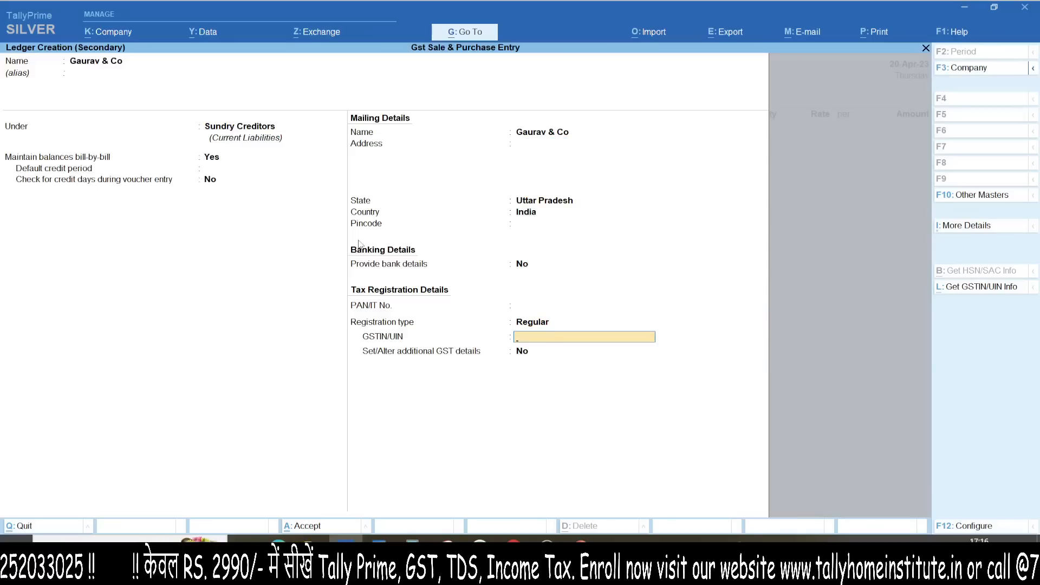
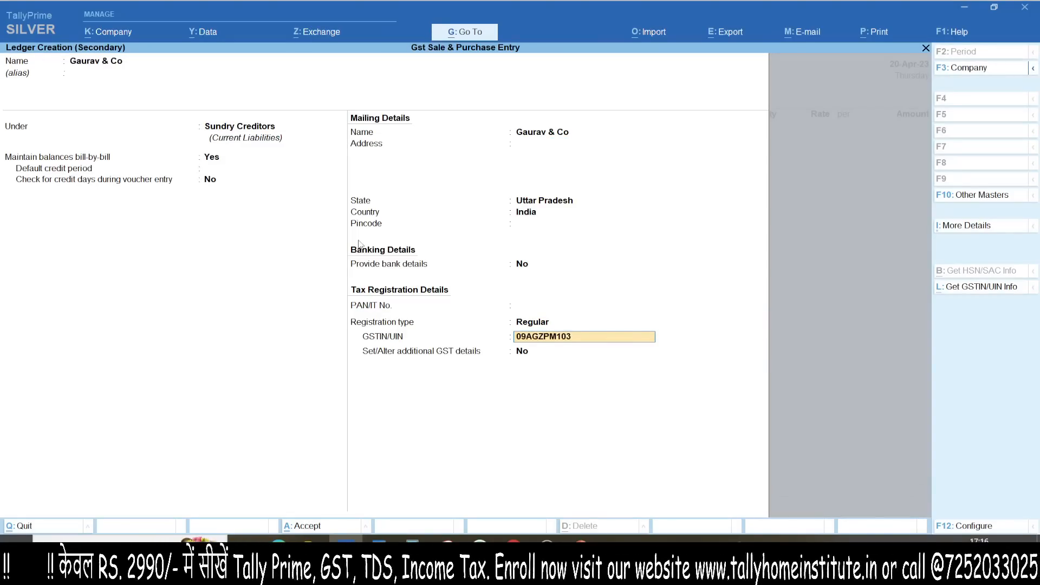
key("Return")
key("Return")
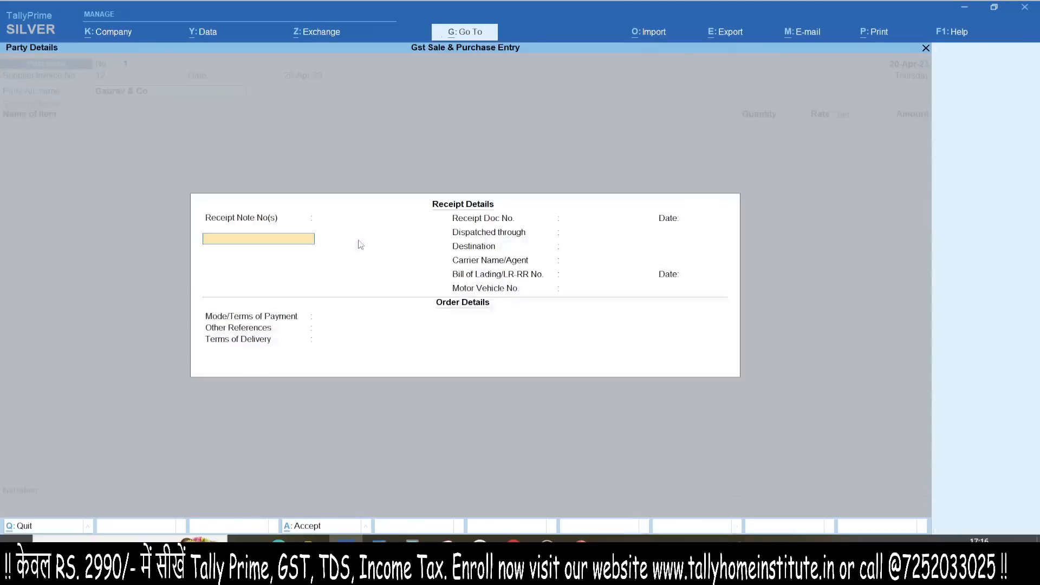
key("ctrl+a")
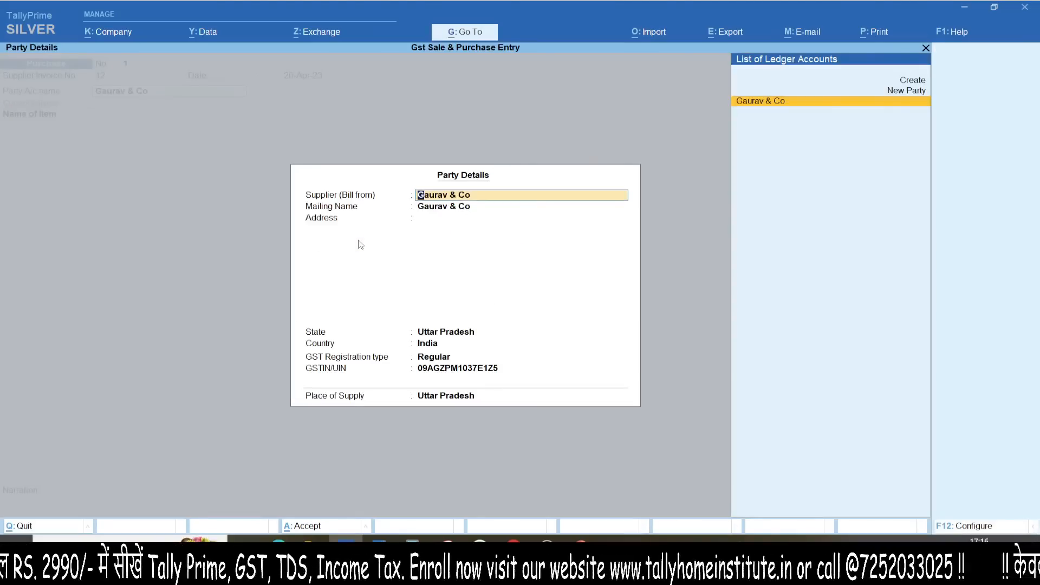
key("ctrl+a")
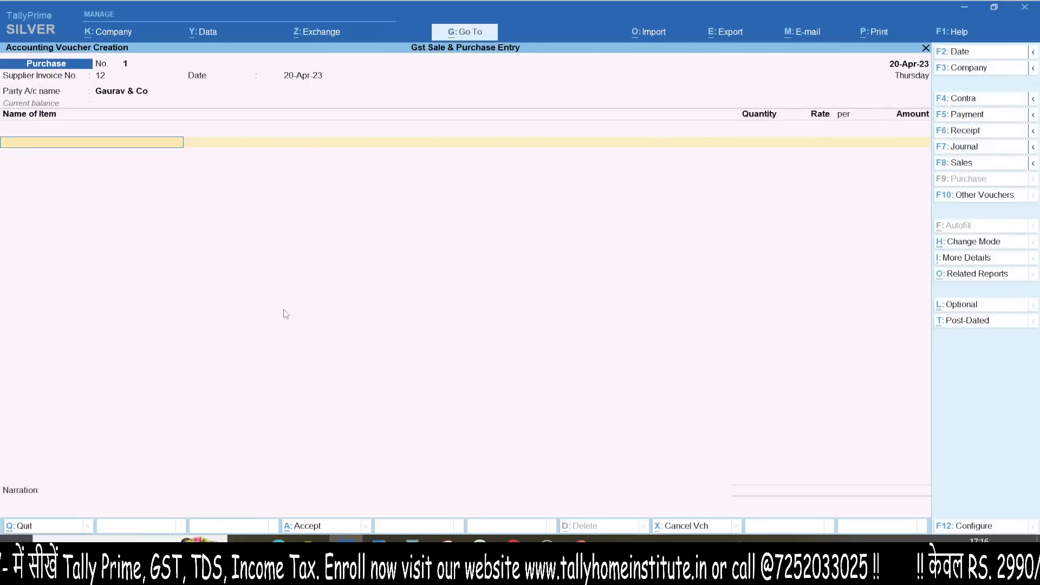
key("F12")
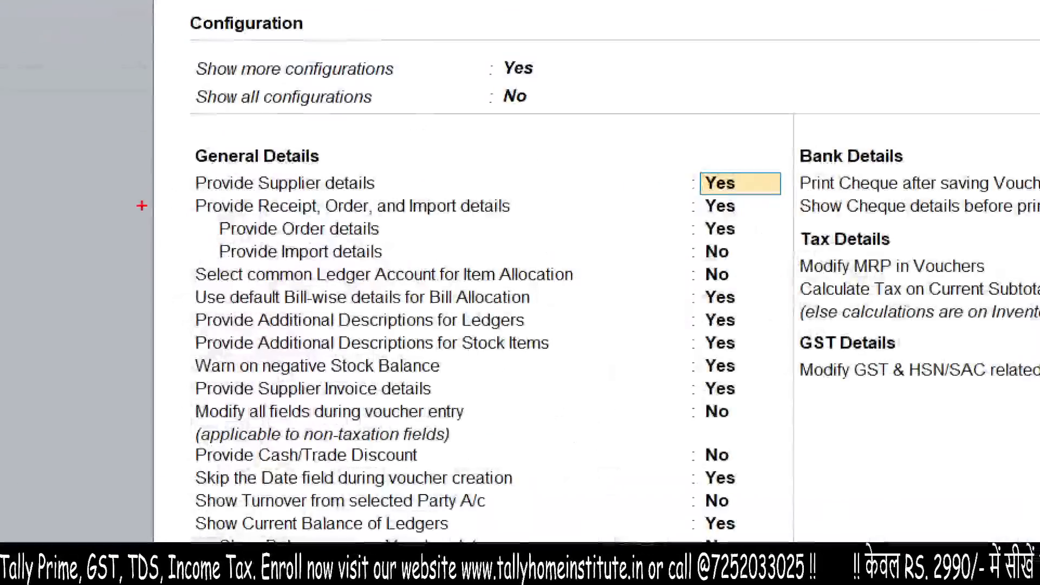
left_click_drag(396, 189, 578, 170)
mouse_move(523, 133)
left_mouse_down()
mouse_move(673, 174)
mouse_move(554, 221)
left_mouse_up()
left_click_drag(387, 240, 574, 199)
left_click_drag(488, 177, 616, 253)
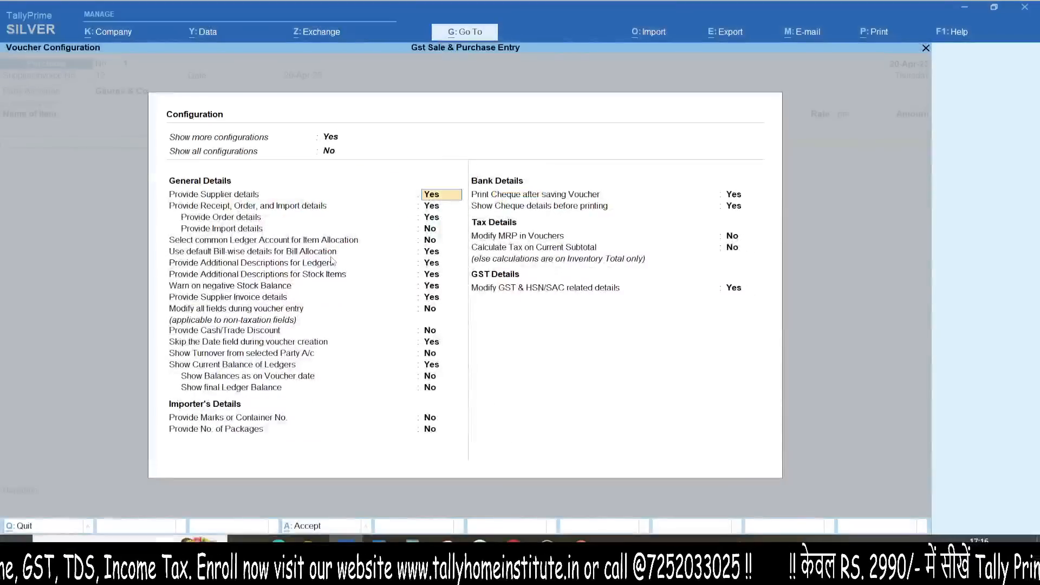
key("ctrl+a")
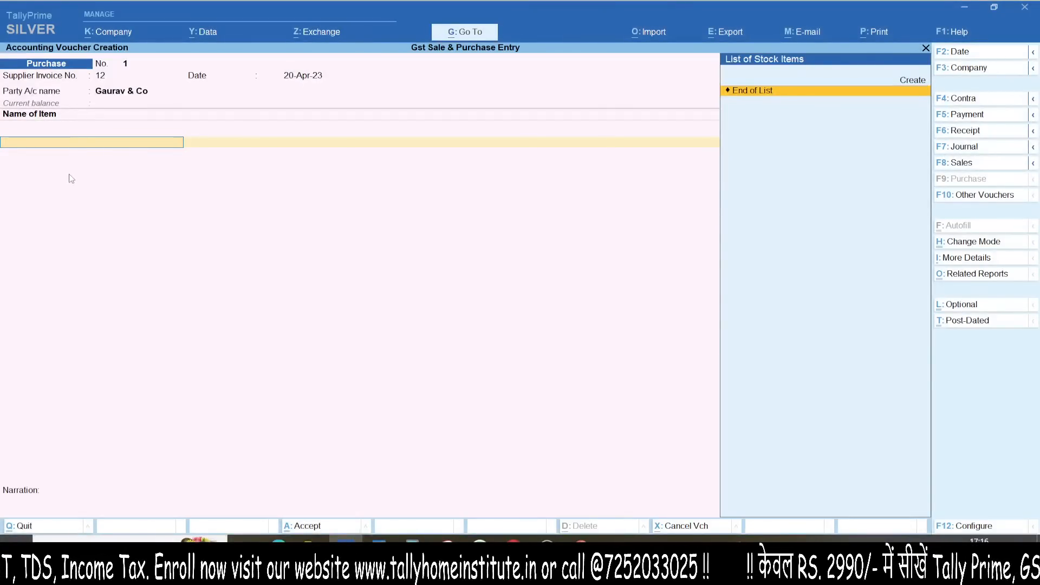
key("F12")
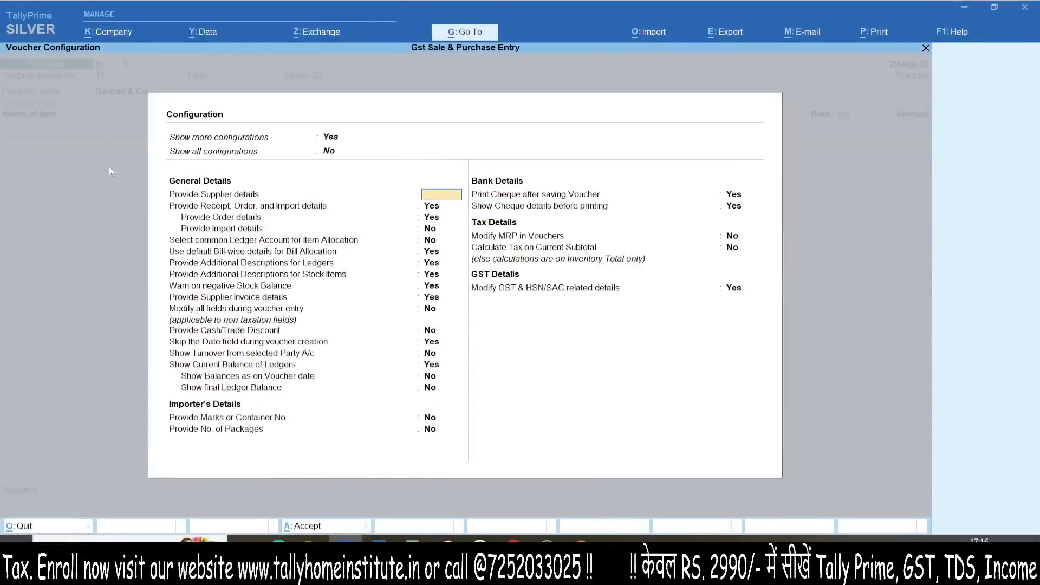
key("Escape")
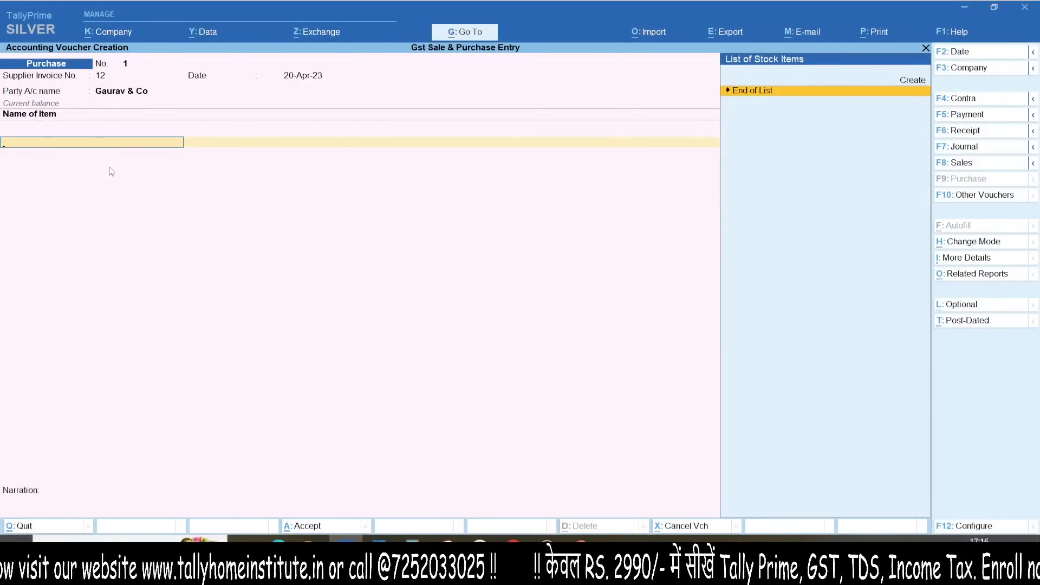
key("alt+c")
Step: Name the stock item Item A under Primary and create unit pcs (Pieces, UQC PCS-PIECES)
type("Item A")
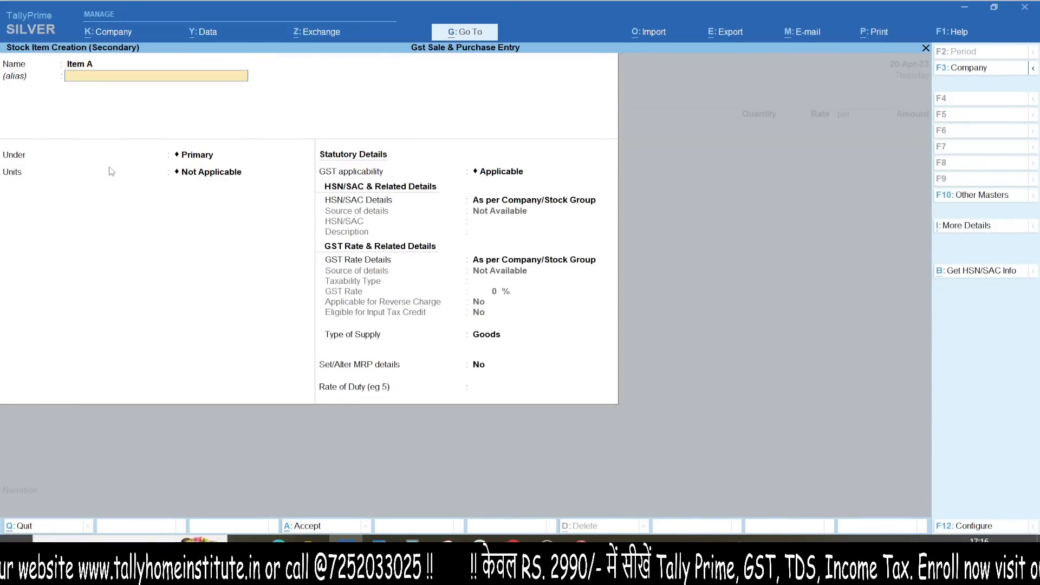
key("Return")
key("Return")
type("p")
key("alt+c")
type("cs")
key("Return")
type("P")
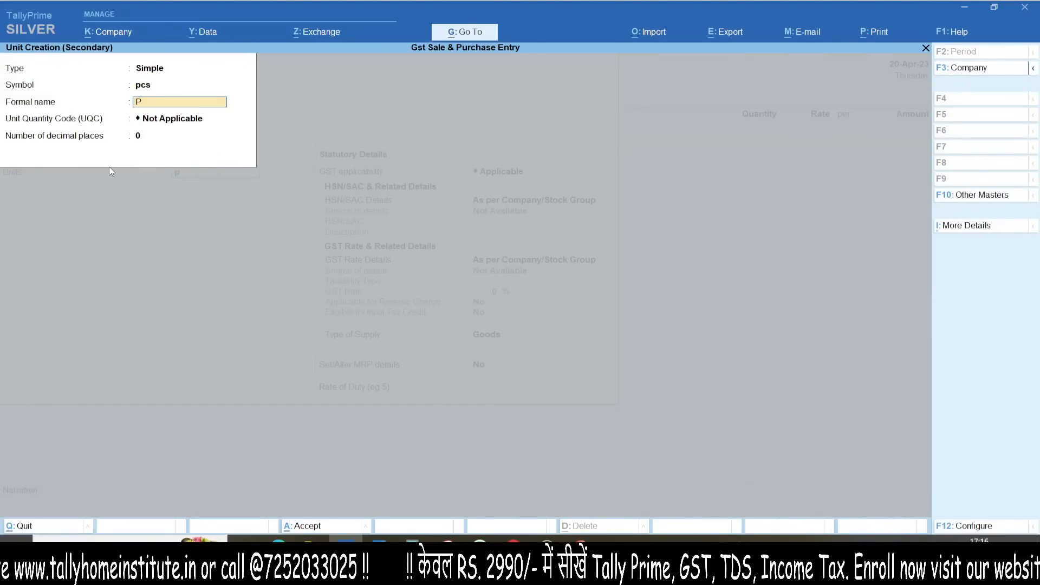
type("ieces")
key("Return")
type("pcs")
key("Return")
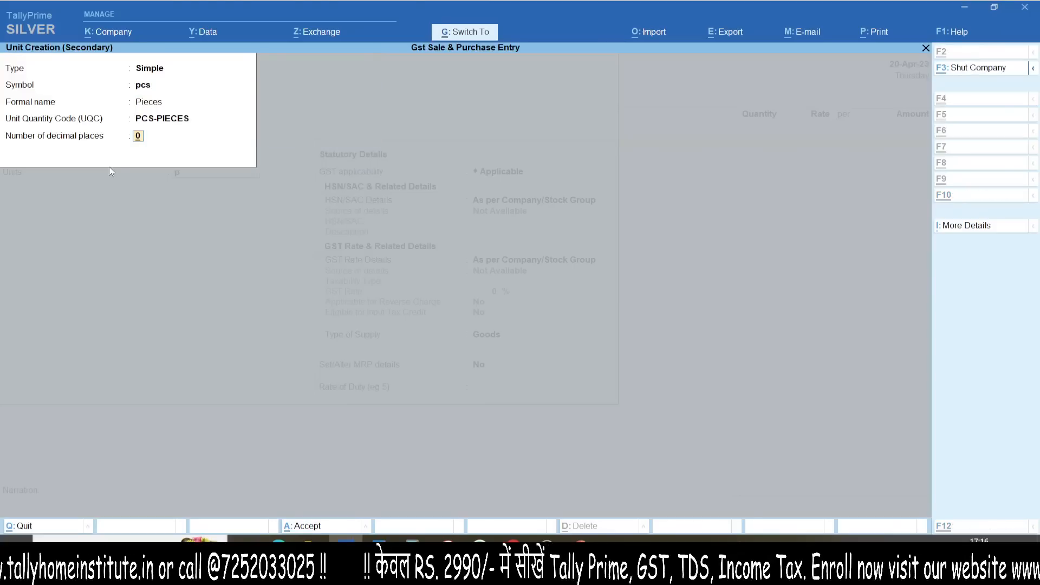
key("Return")
key("Return")
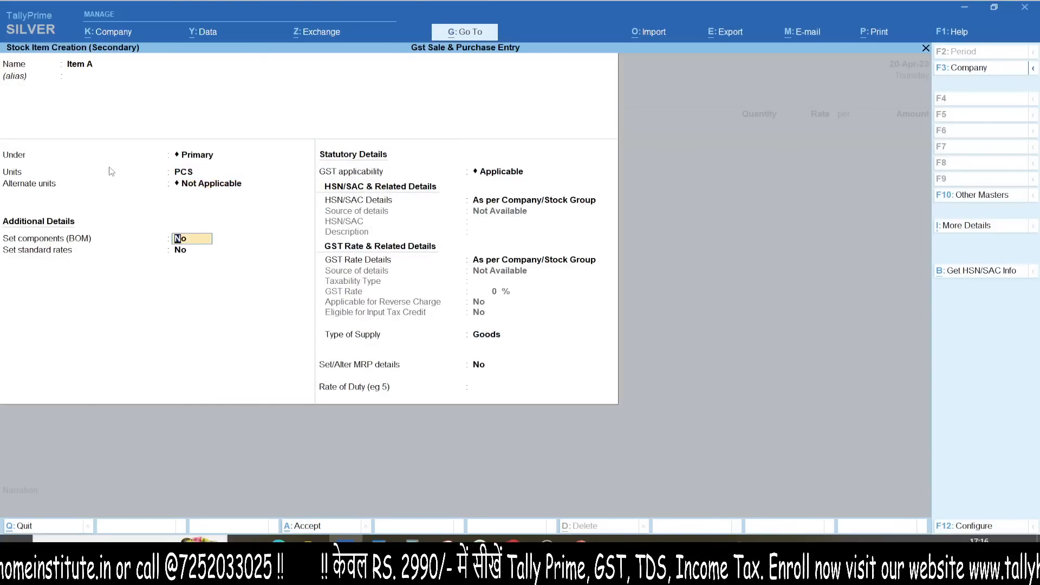
key("ctrl+1")
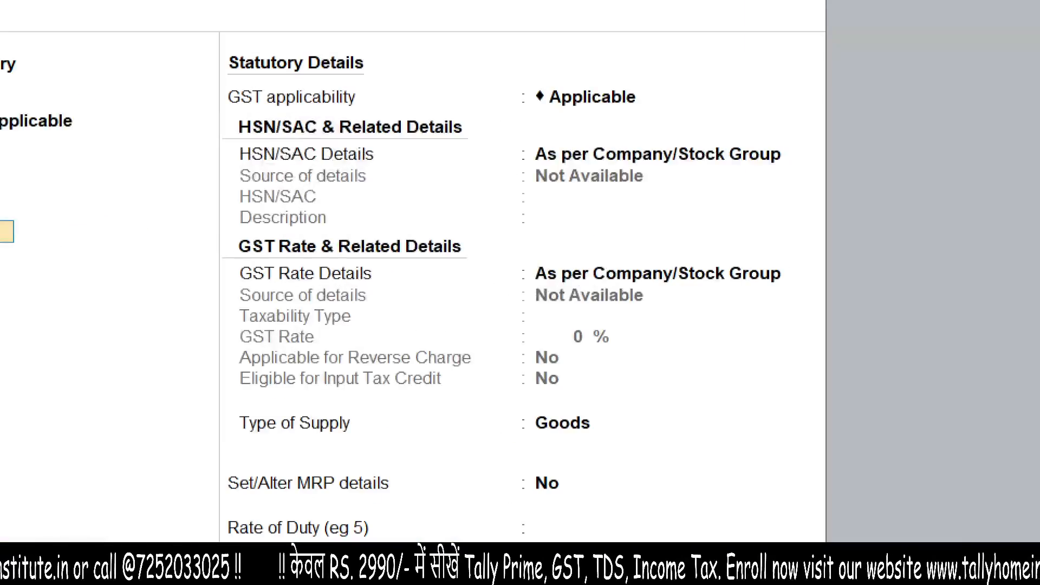
left_click_drag(362, 316, 507, 366)
left_click_drag(347, 198, 476, 223)
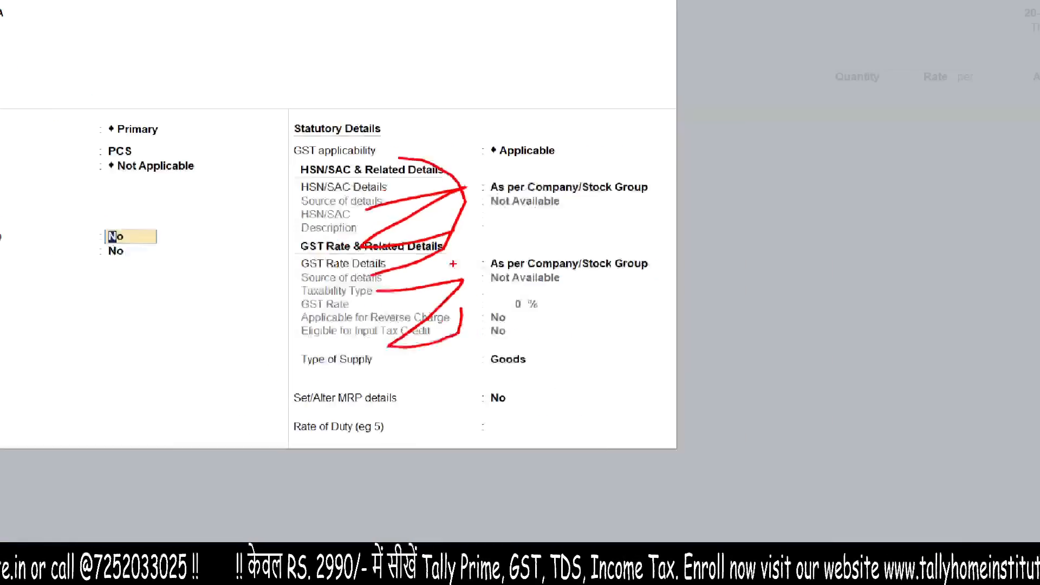
key("ctrl+2")
type("t1. compn")
key("BackSpace")
type("any")
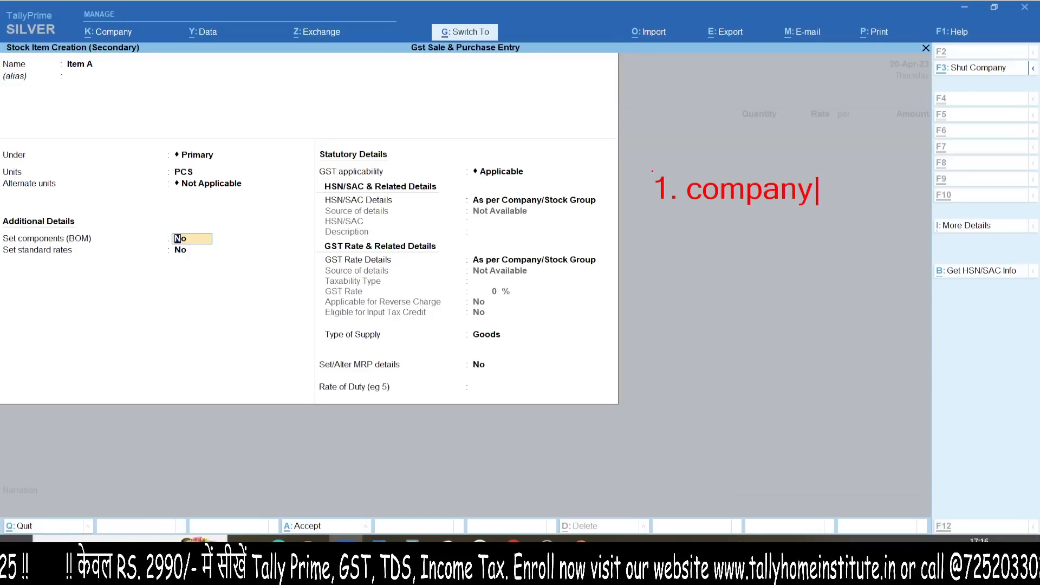
key("Return")
type("2. purch")
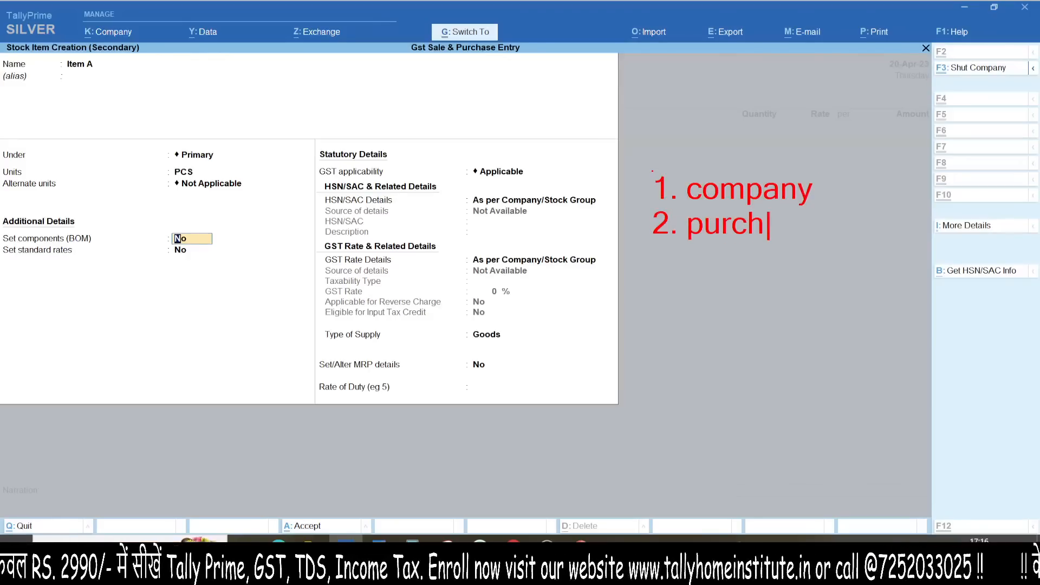
type("ase /sale")
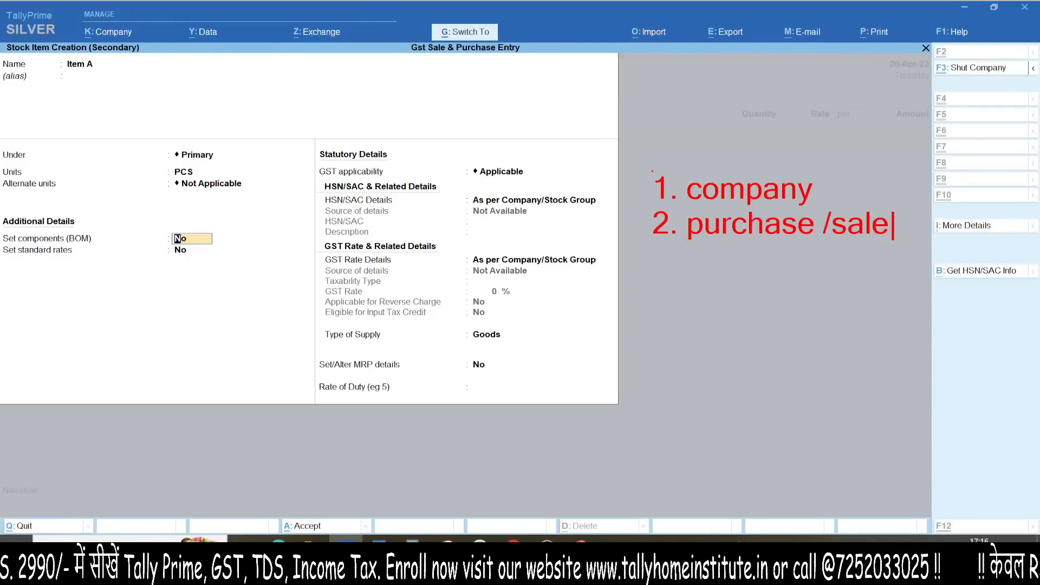
mouse_move(449, 196)
left_mouse_down()
mouse_move(581, 306)
mouse_move(576, 272)
left_mouse_up()
left_click_drag(560, 196, 420, 369)
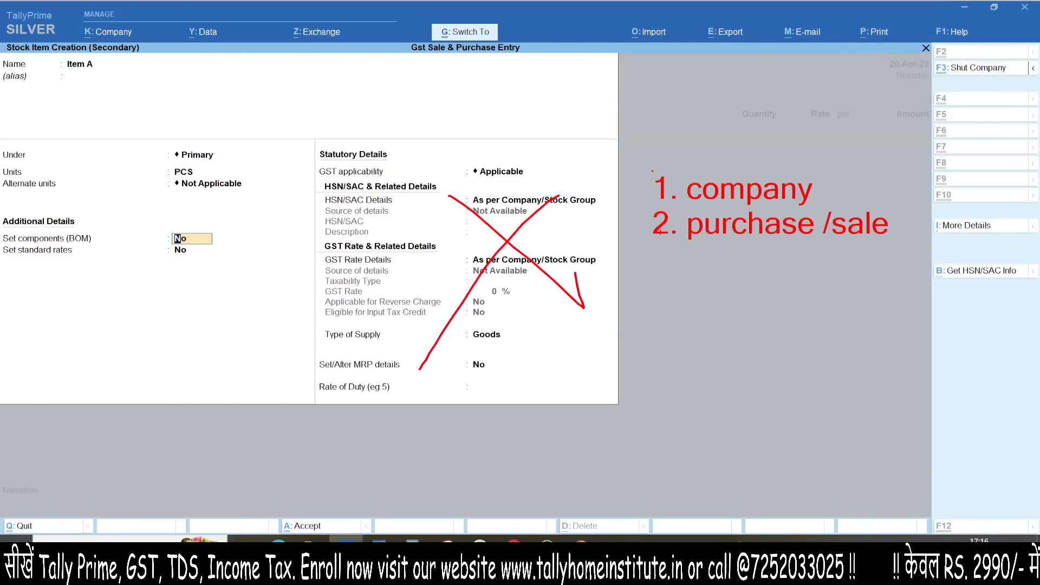
key("Escape")
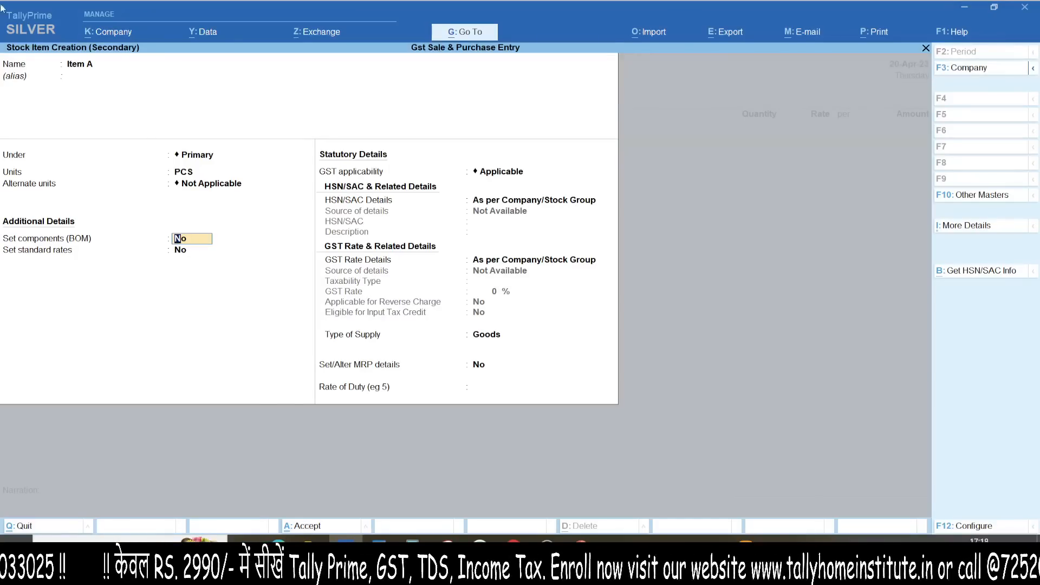
Step: Accept the completed Item A stock item so it becomes the voucher's first line
key("ctrl+a")
Step: Enter Item A as 1 PCS at a rate of 1,000, totalling 1,000.00
key("Return")
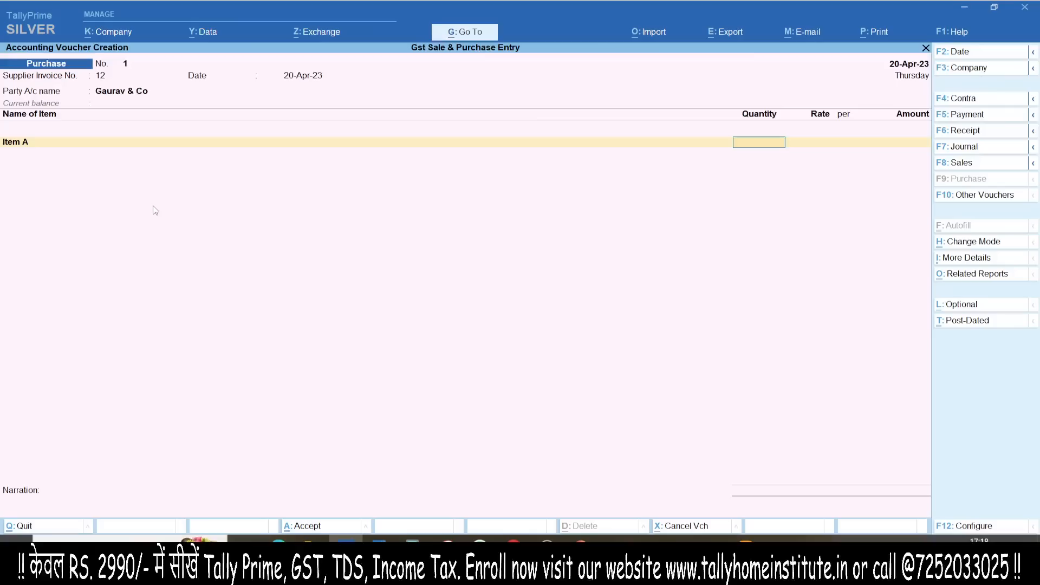
key("Return")
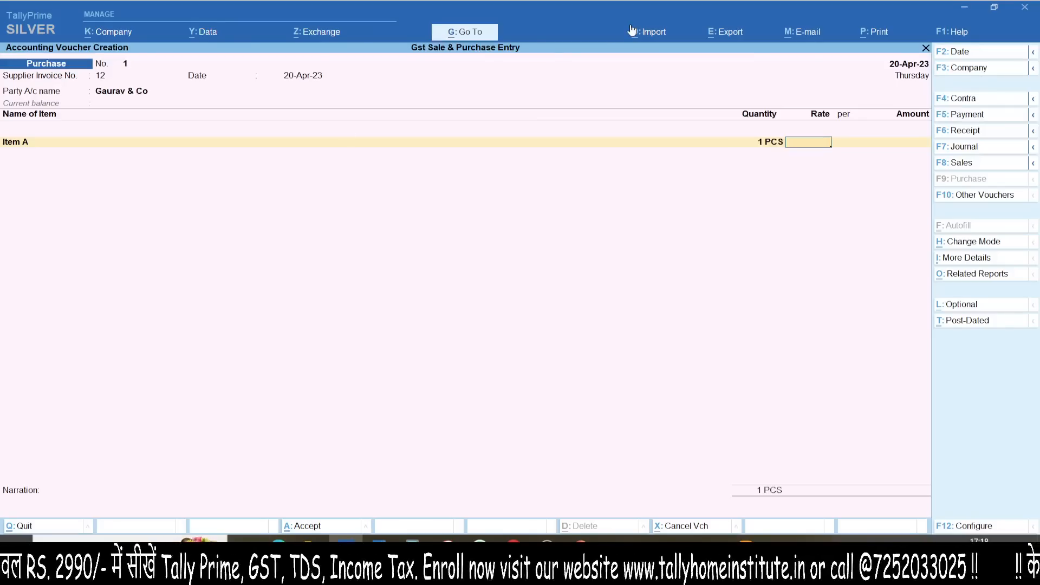
type("1,000")
key("Return")
key("Return")
key("Return")
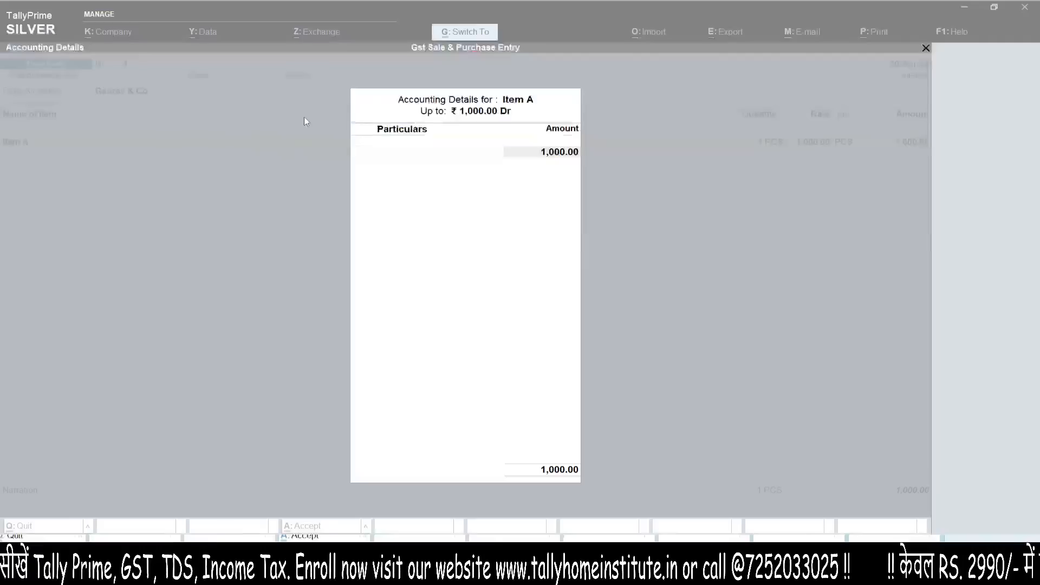
key("alt+c")
Step: Name the new ledger Purchase@5% under Purchase Accounts with type Not Applicable
type("Purch")
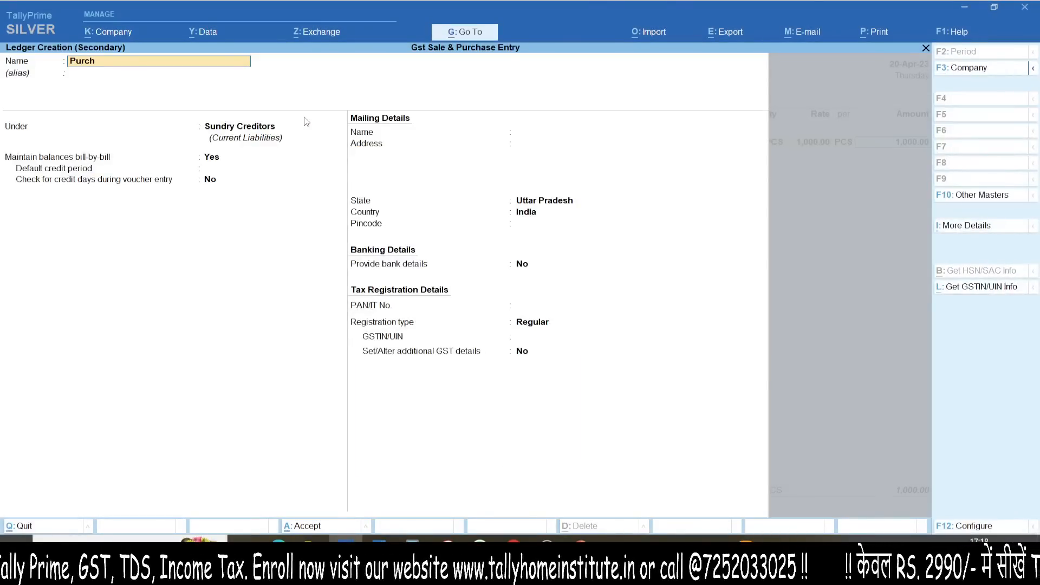
type("ase@5")
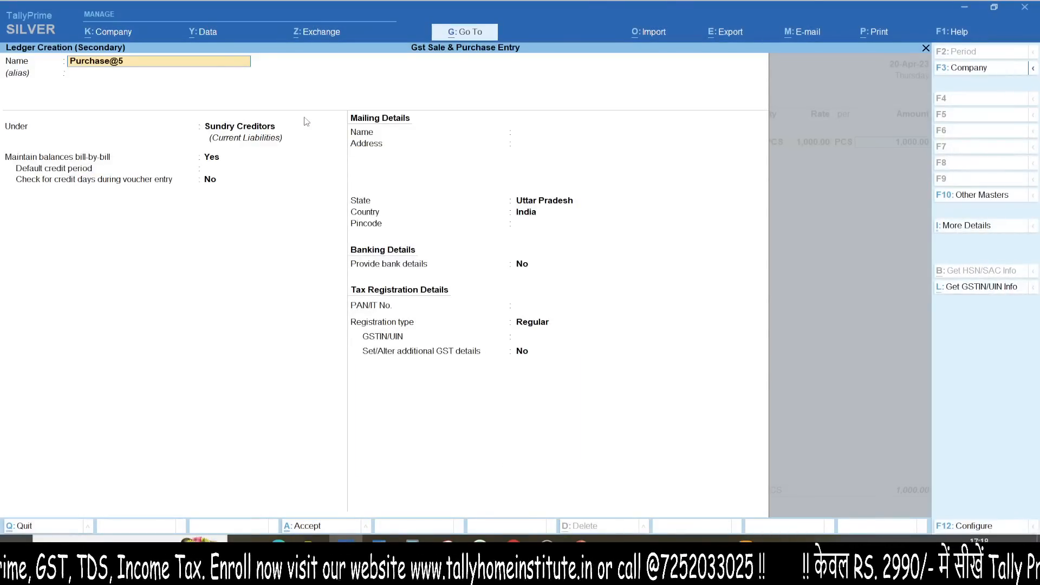
type("%")
key("Return")
type("Purchase Accounts")
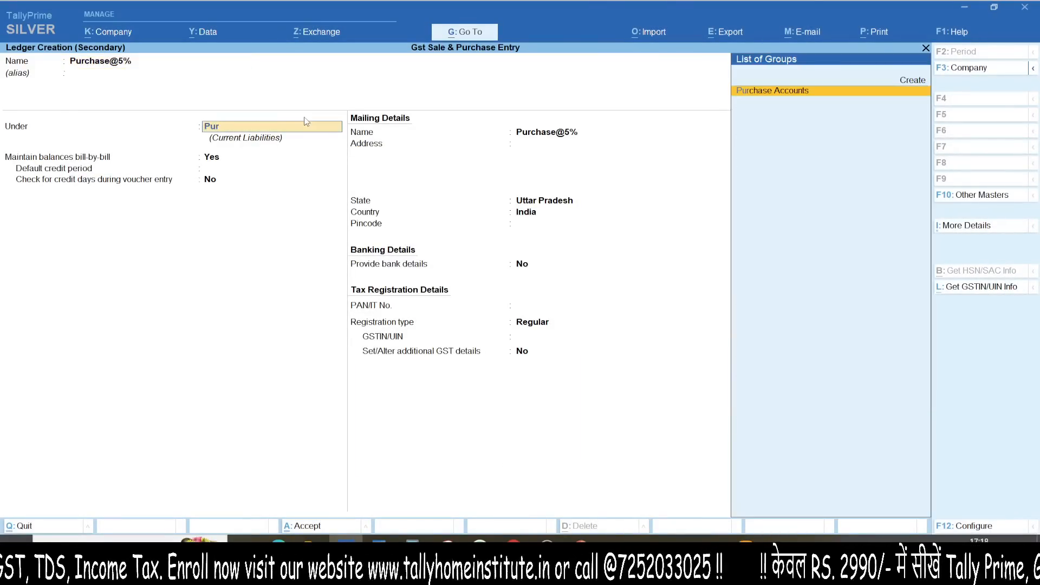
key("Return")
key("Return")
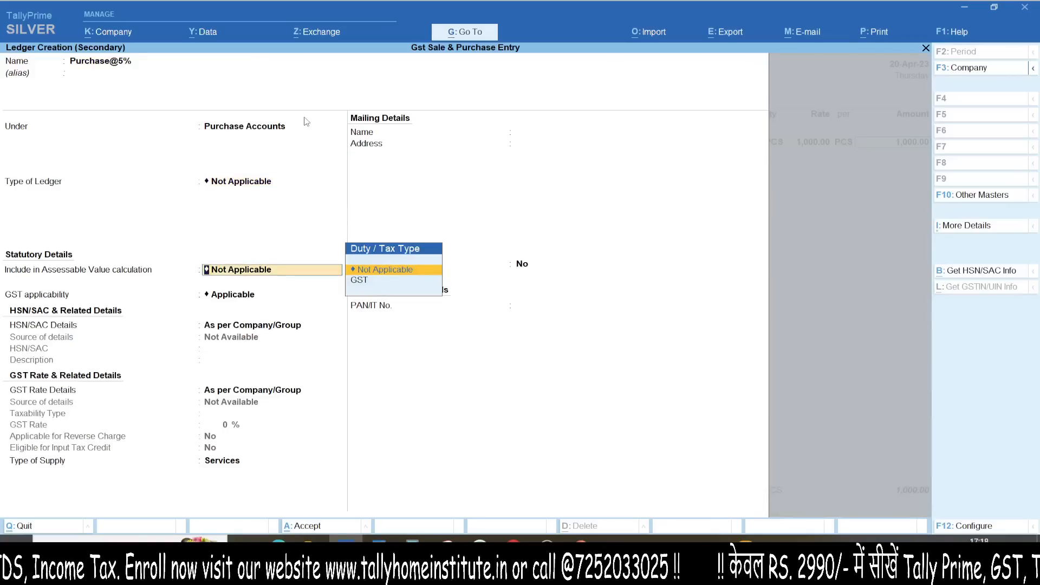
key("Return")
key("Return")
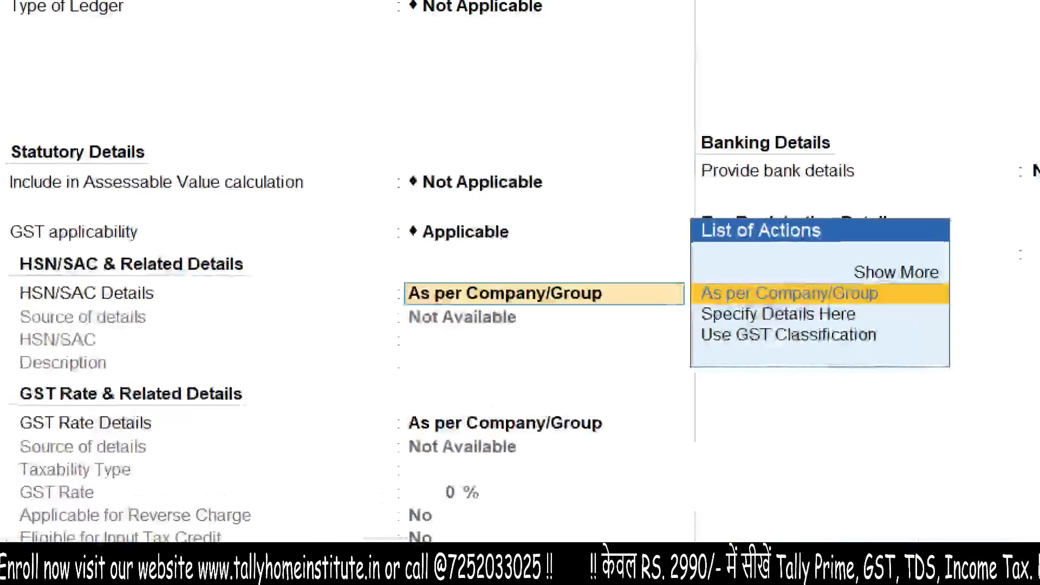
left_click(384, 346)
left_click_drag(202, 332, 284, 301)
left_click_drag(191, 268, 216, 392)
mouse_move(126, 534)
left_mouse_down()
mouse_move(97, 538)
mouse_move(176, 488)
left_mouse_up()
left_click_drag(112, 433, 163, 535)
key("Escape")
Step: Give the ledger HSN/SAC 1111 and taxable 5% GST with input credit eligible, then save
key("Down")
key("Return")
type("111")
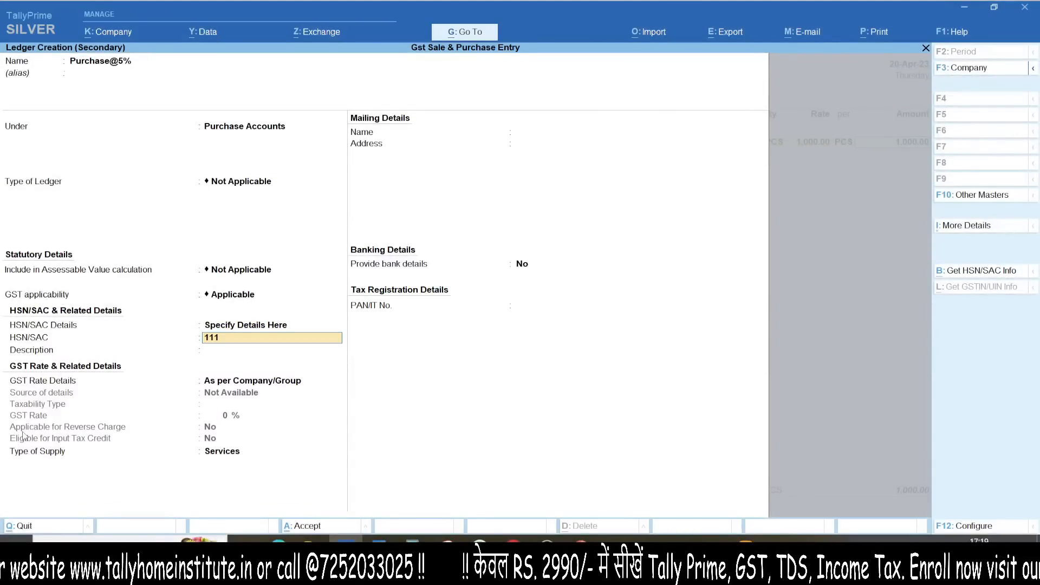
type("1")
key("Return")
key("Return")
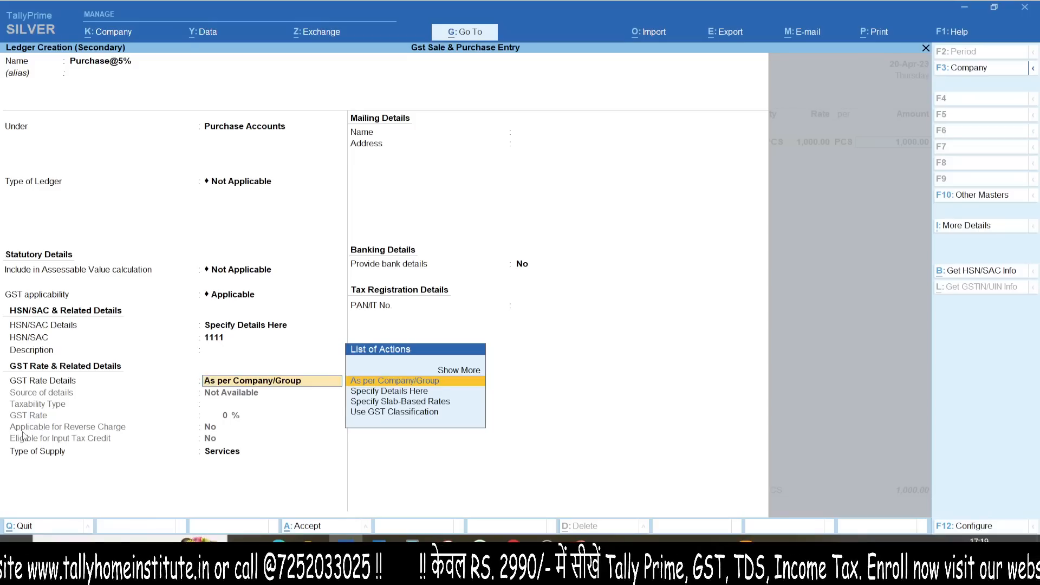
key("Down")
key("Return")
key("Return")
type("5")
key("Return")
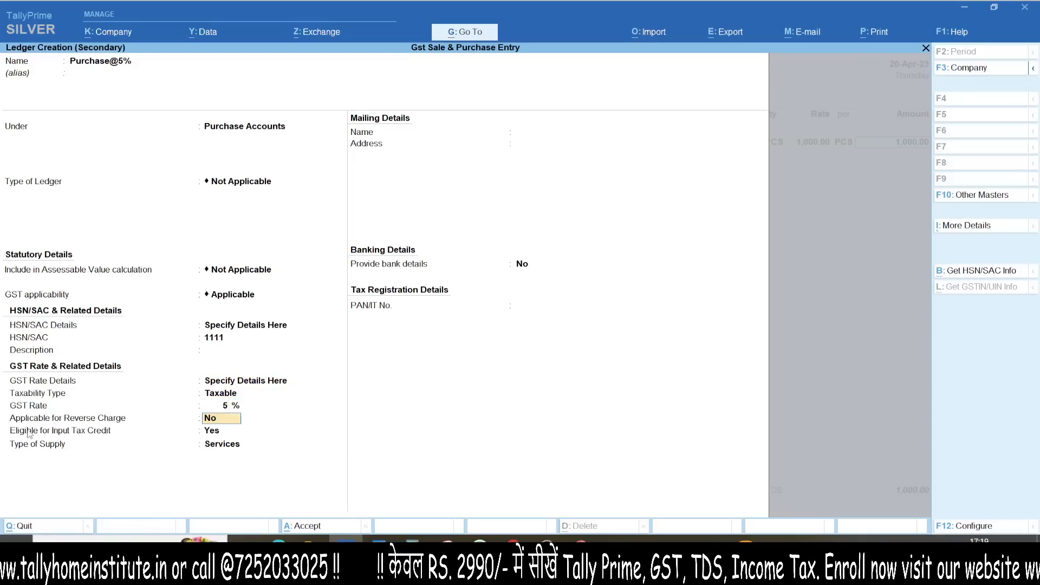
key("Return")
key("Return")
key("Up")
key("Return")
key("ctrl+a")
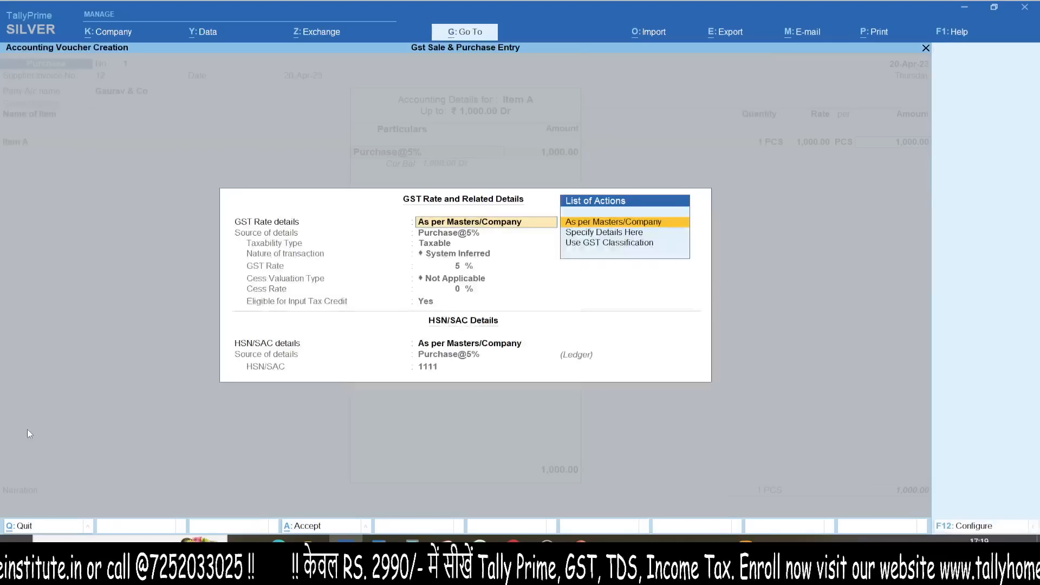
Step: Keep Item A's GST details as per masters, taking 5% and HSN 1111 from Purchase@5%
key("ctrl+1")
left_click(464, 295)
mouse_move(432, 27)
left_mouse_down()
mouse_move(176, 550)
mouse_move(259, 72)
left_mouse_up()
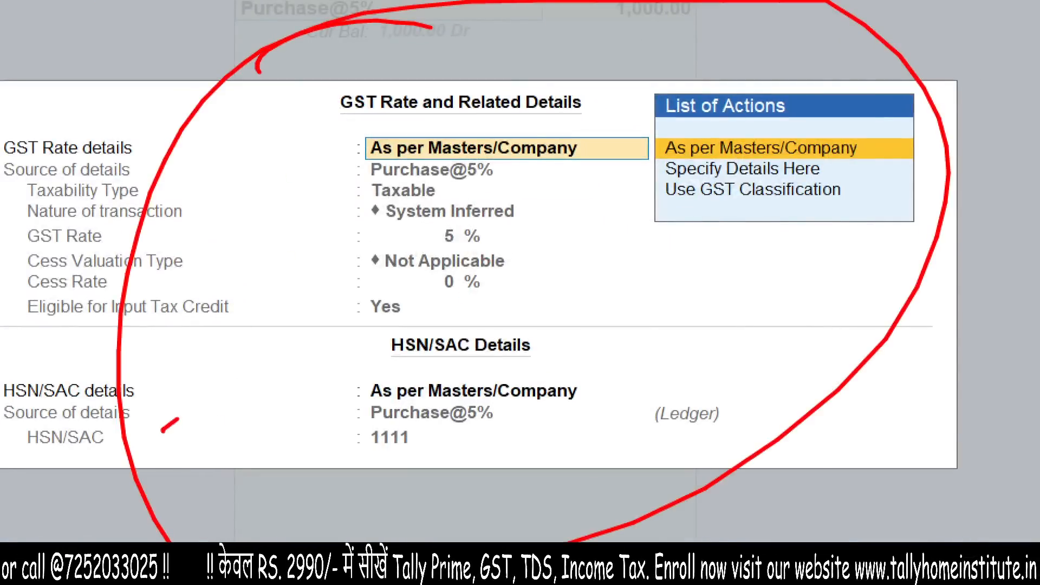
left_click_drag(163, 431, 372, 336)
left_click_drag(214, 450, 362, 370)
left_click_drag(241, 275, 318, 453)
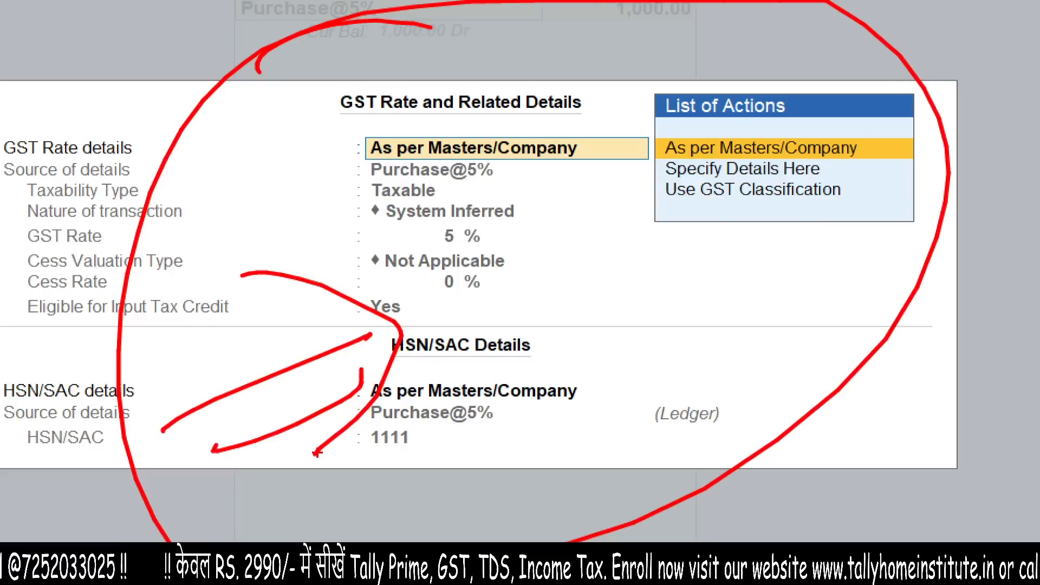
left_click_drag(331, 441, 553, 356)
mouse_move(384, 474)
left_mouse_down()
mouse_move(370, 329)
mouse_move(455, 541)
left_mouse_up()
key("Escape")
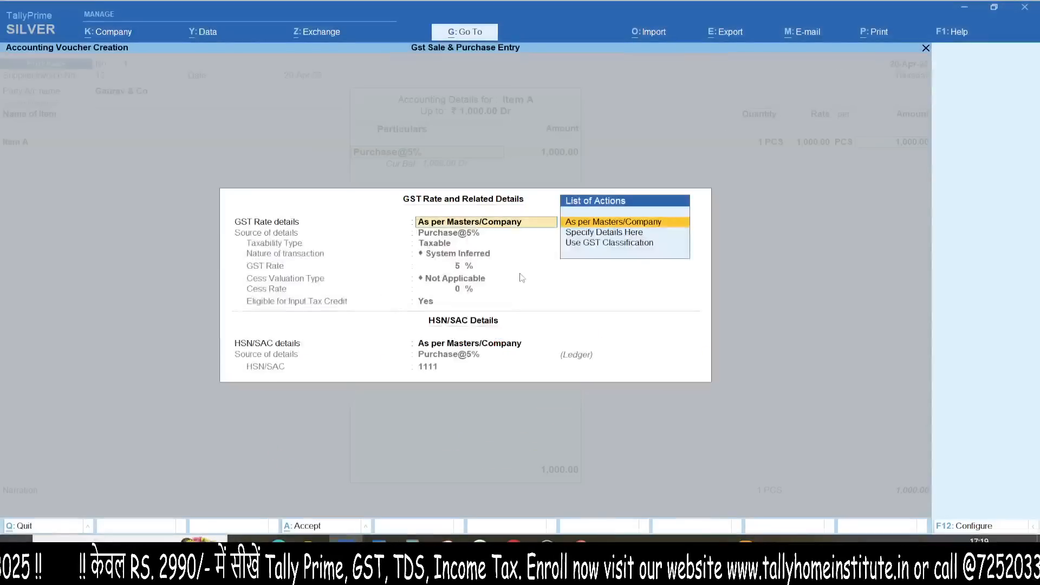
key("ctrl+a")
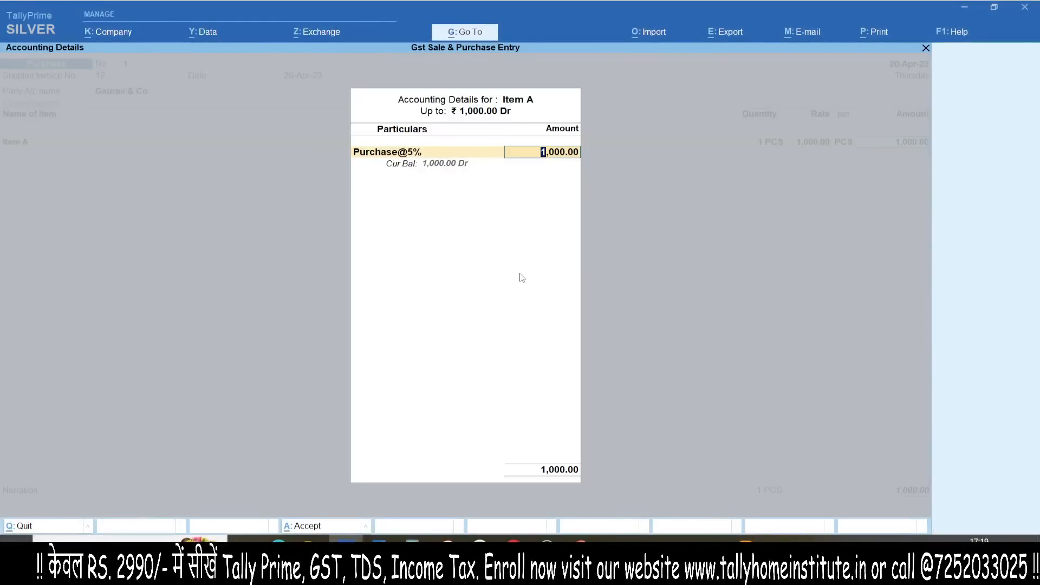
Step: Add a second voucher line by creating stock item Item B under Primary, counted in PCS
key("Return")
key("Return")
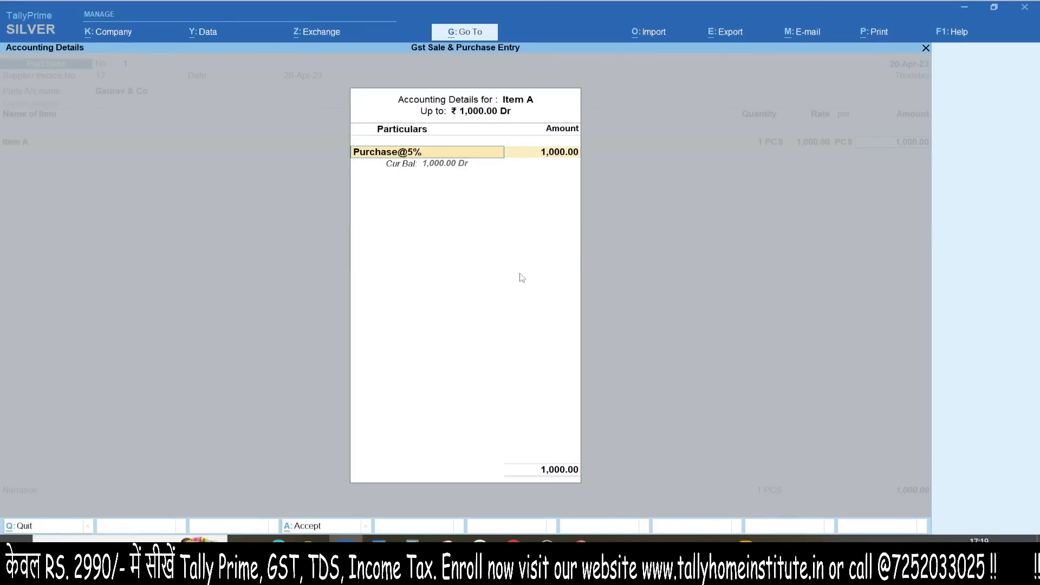
key("Return")
type("Item")
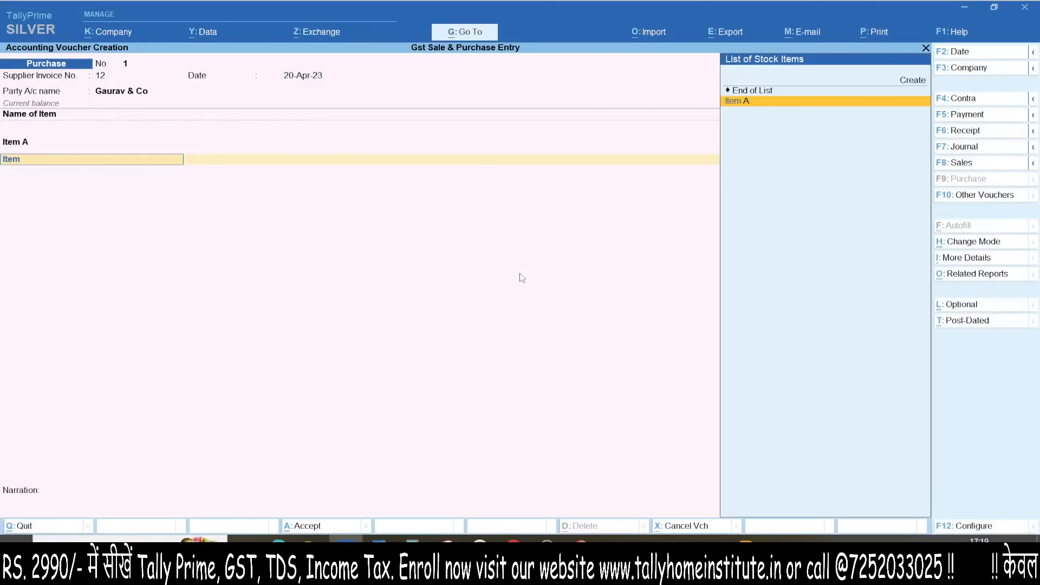
key("alt+c")
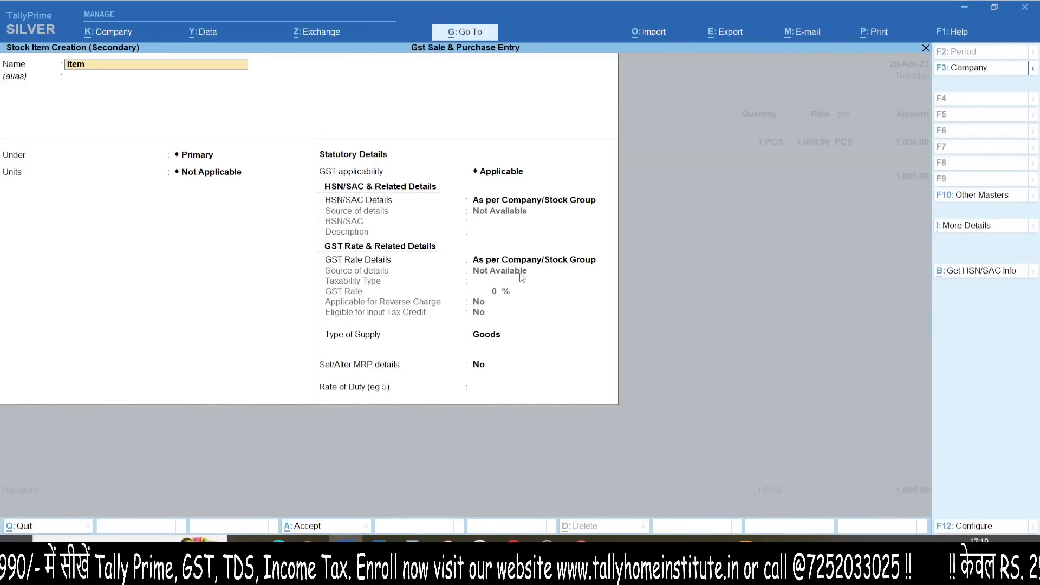
key("Return")
key("Return")
type("pc")
key("Return")
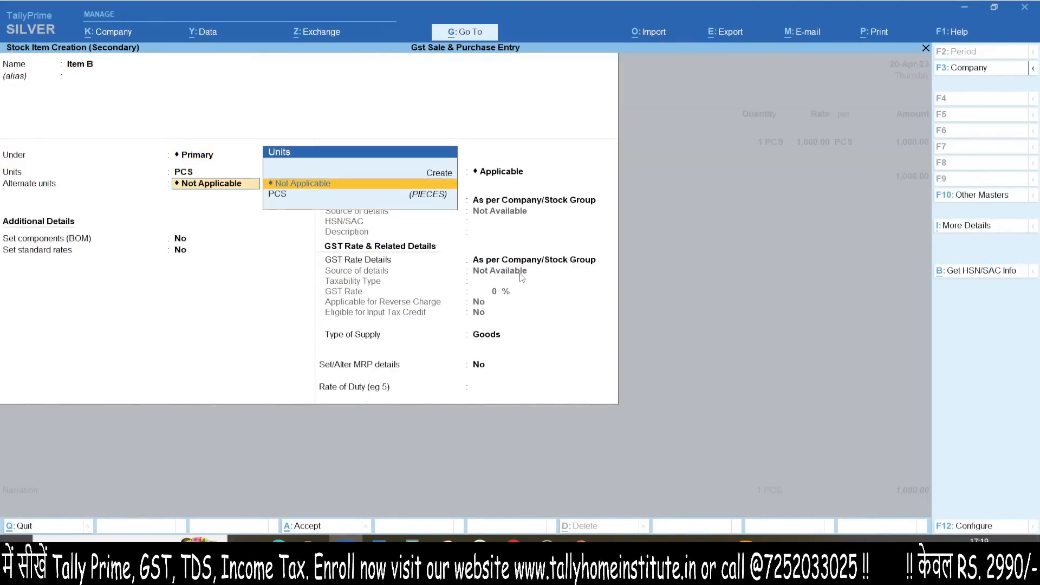
key("Return")
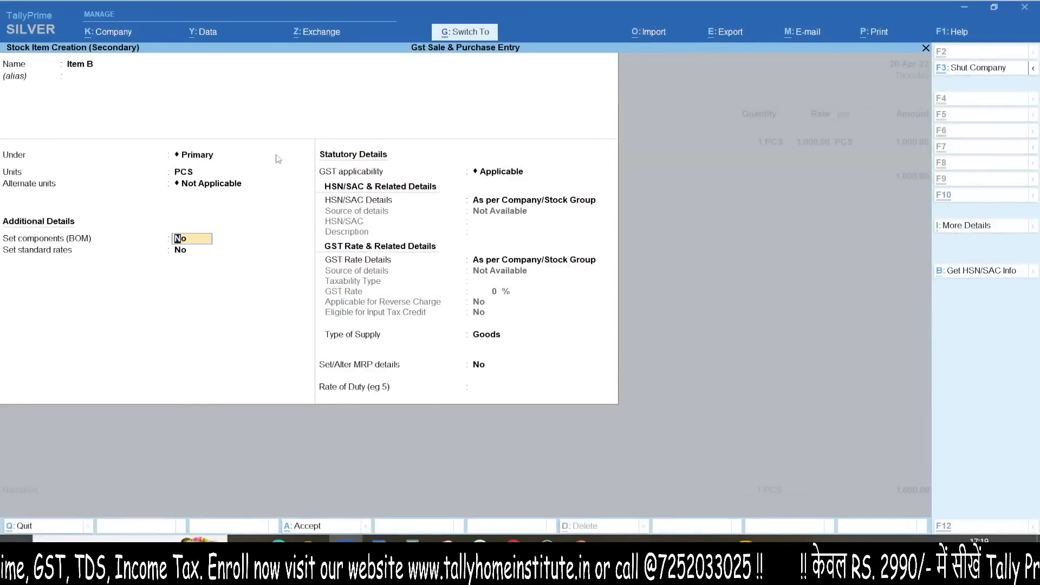
key("ctrl+a")
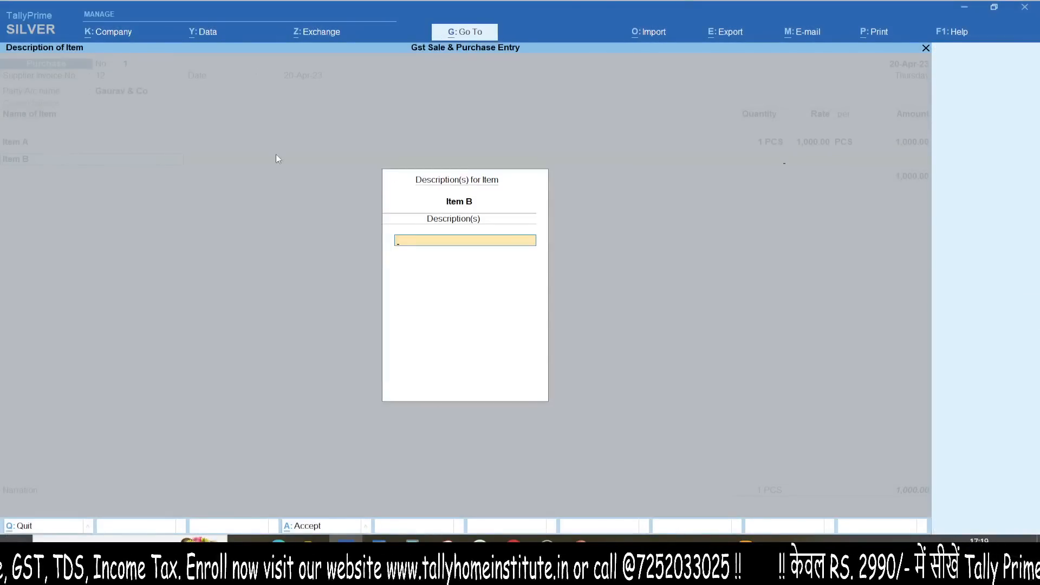
Step: Enter Item B as 1 PCS at a rate of 1,500
key("Return")
type("1")
key("Return")
type("1500")
key("Return")
key("Return")
key("Return")
Step: Begin creating a new purchase ledger for Item B's accounting allocation
type("Pu")
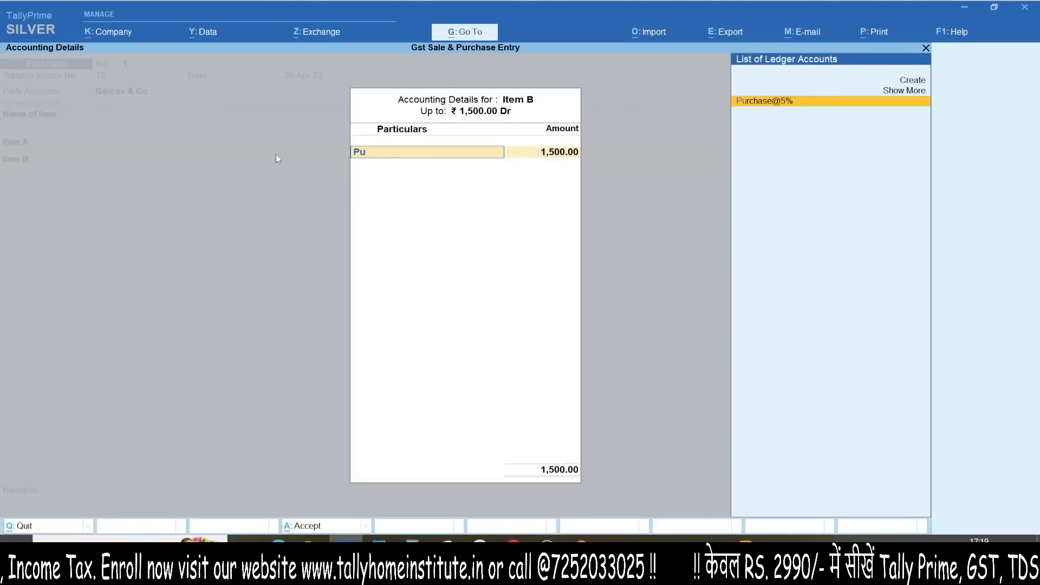
key("ctrl+1")
left_click(747, 48)
mouse_move(747, 47)
left_mouse_down()
mouse_move(878, 156)
mouse_move(597, 49)
left_mouse_up()
key("Escape")
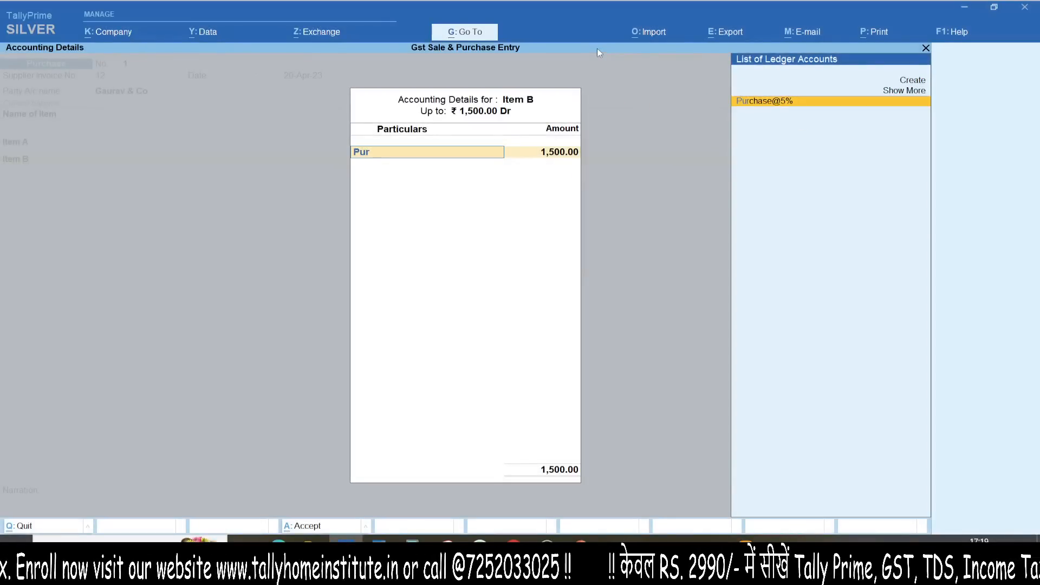
key("alt+c")
type("rhc")
key("BackSpace")
key("BackSpace")
type("chase @12%")
key("Return")
key("Return")
key("Return")
key("Return")
key("Return")
key("Return")
key("Return")
key("BackSpace")
key("Return")
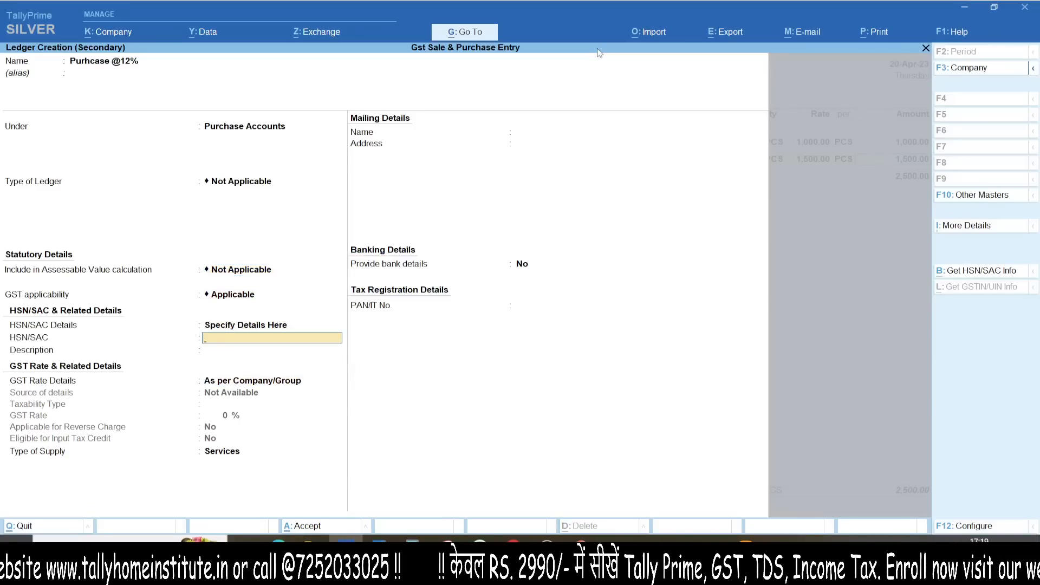
type("222")
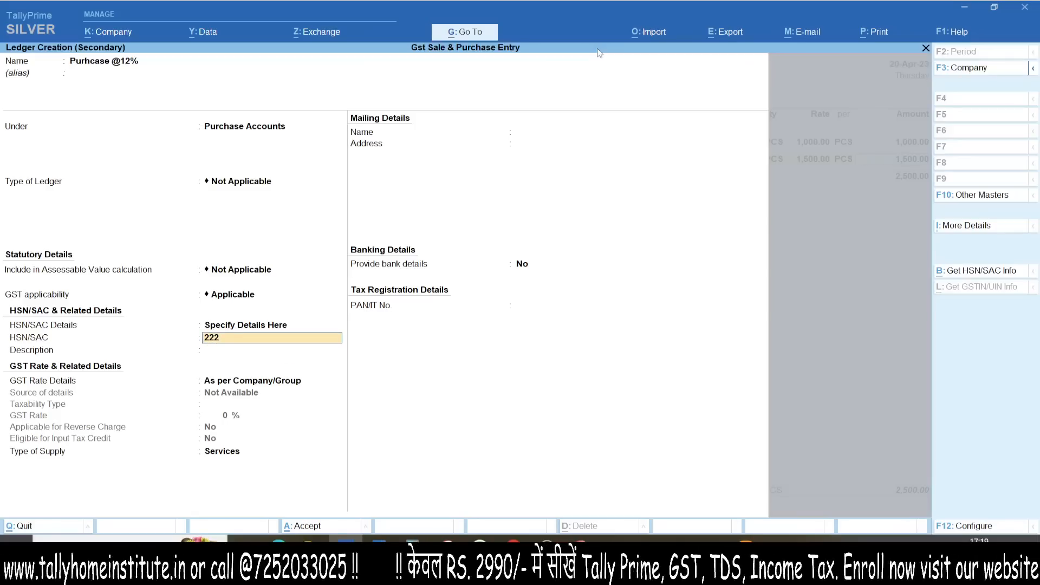
type("2")
key("Return")
key("Return")
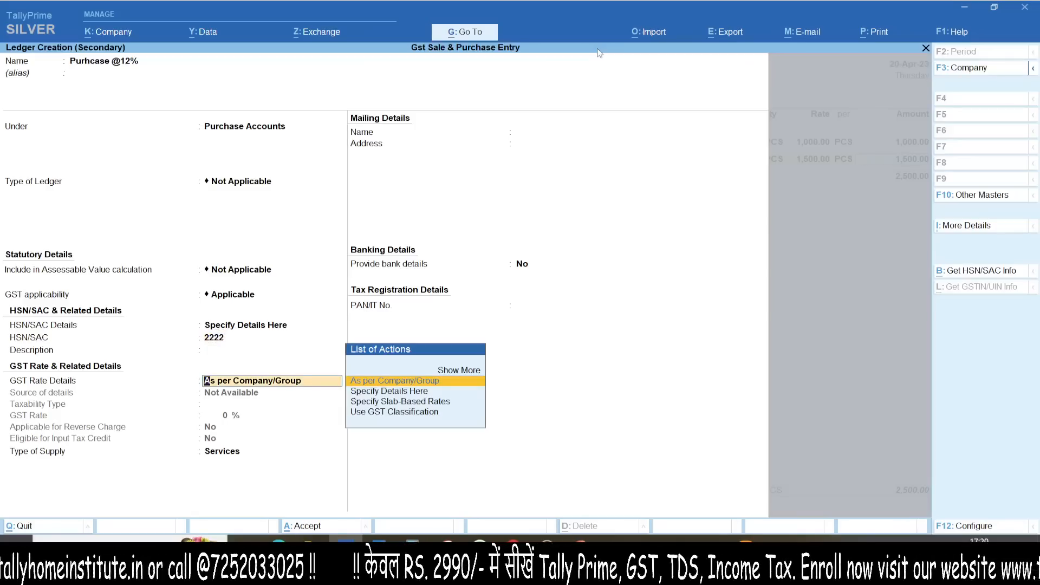
key("BackSpace")
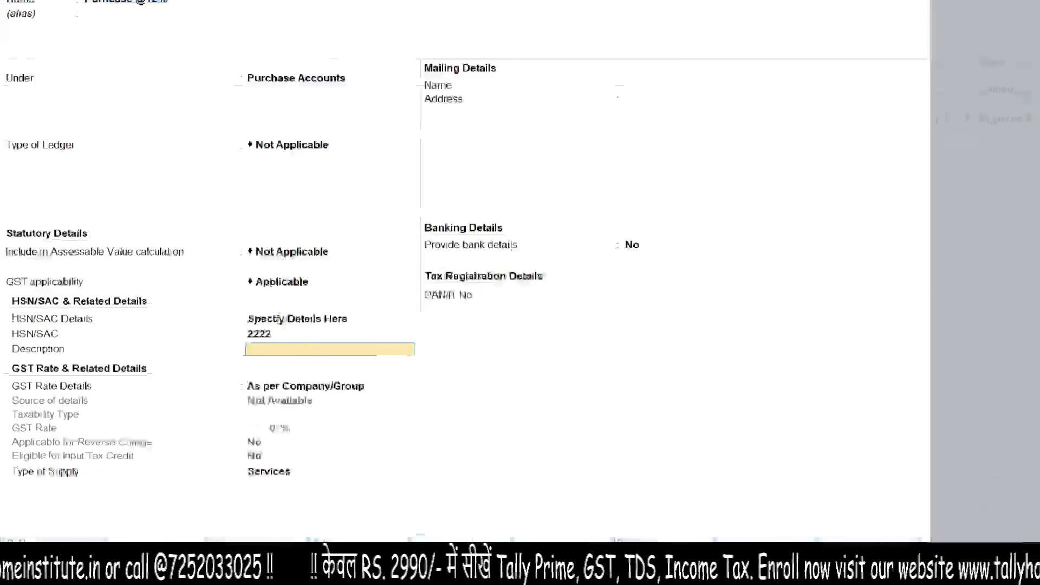
left_click_drag(71, 339, 380, 332)
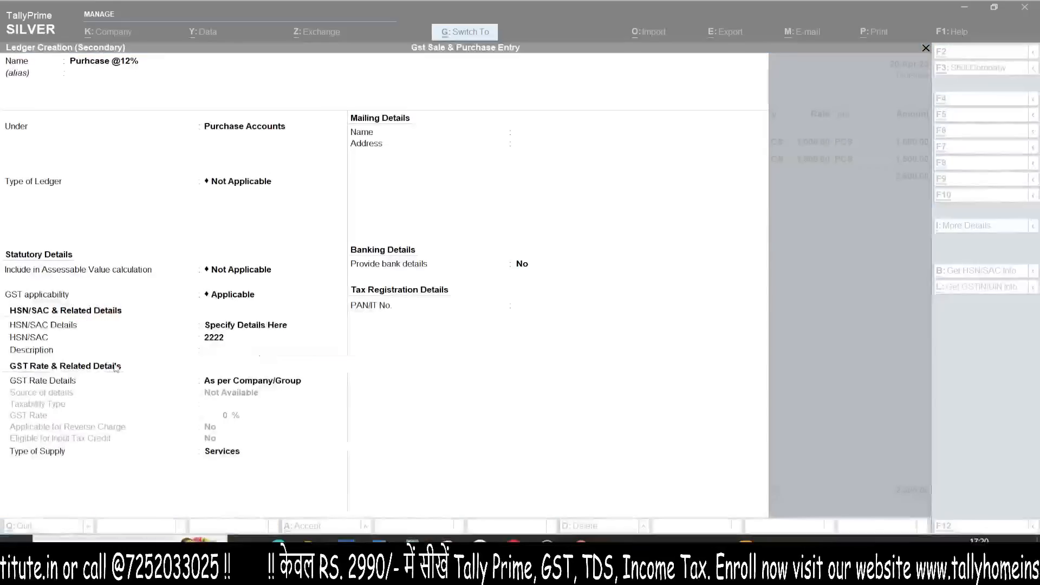
Step: Set the ledger's GST rate details to Taxable, 12%, Goods, and save it
key("Return")
key("Down")
key("Return")
key("Return")
type("12")
key("Return")
key("Return")
key("Return")
key("Up")
key("Return")
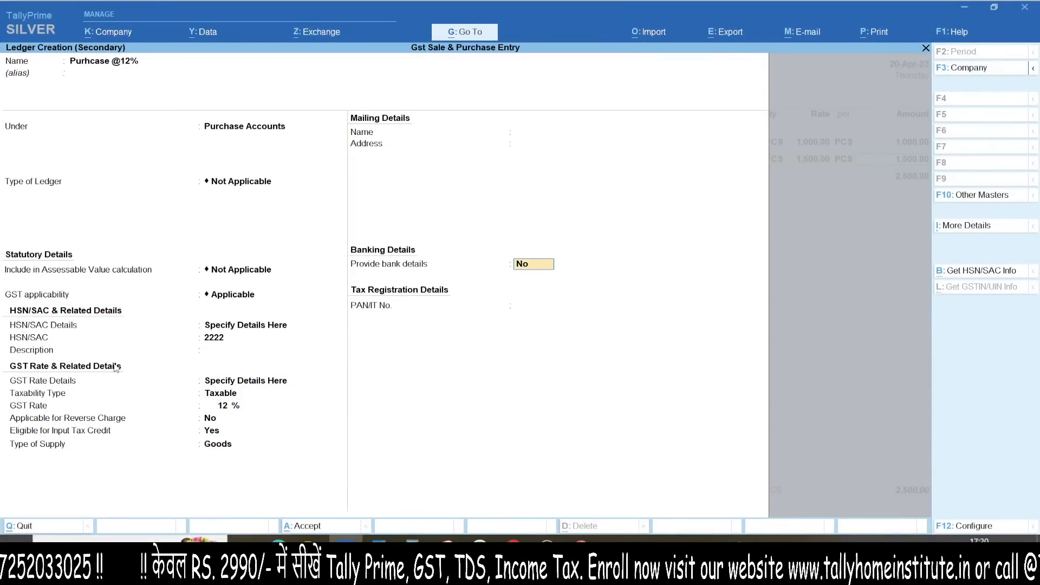
key("ctrl+a")
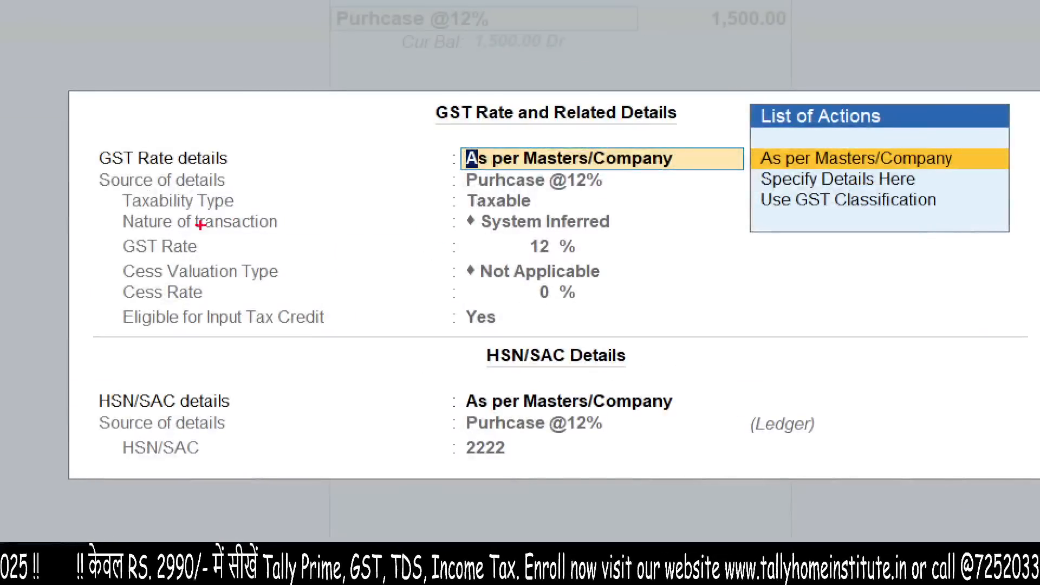
mouse_move(201, 225)
left_mouse_down()
mouse_move(247, 289)
mouse_move(298, 266)
left_mouse_up()
mouse_move(221, 356)
left_mouse_down()
mouse_move(557, 404)
mouse_move(804, 398)
left_mouse_up()
key("Escape")
key("ctrl+a")
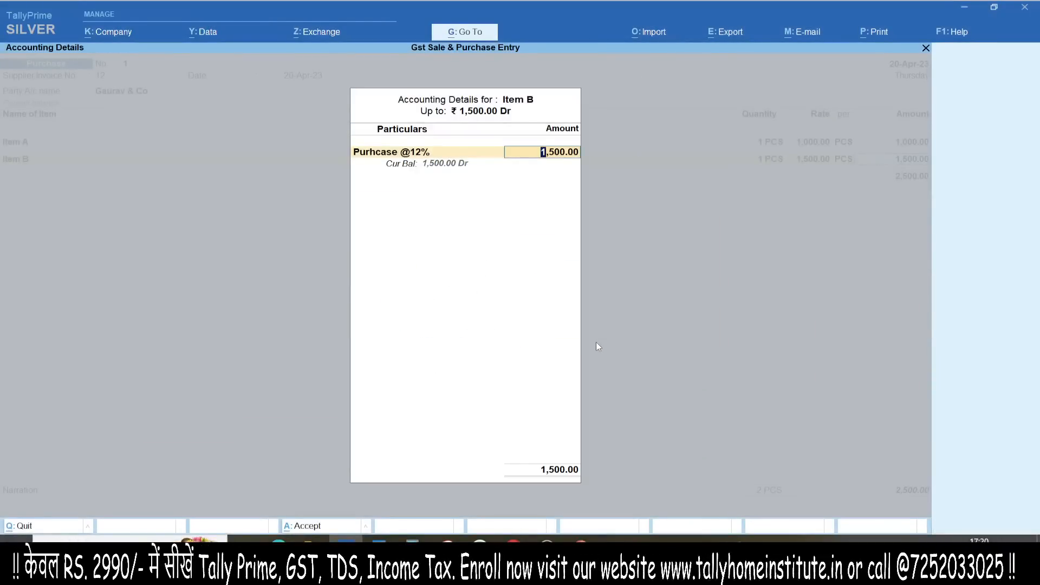
key("ctrl+a")
key("alt+c")
Step: Create stock item Item C under Primary with PCS as its unit
type("Item")
key("Return")
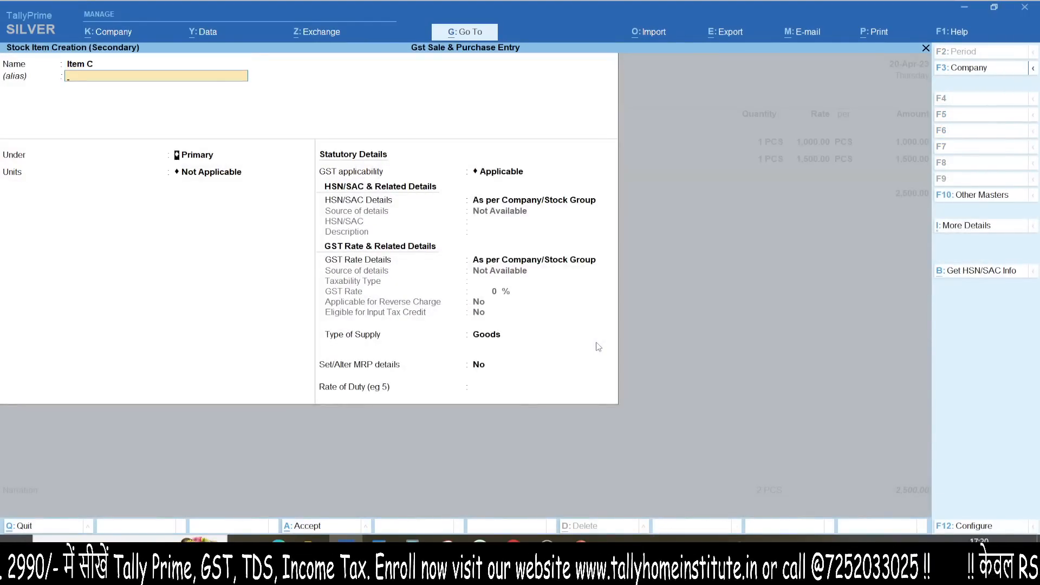
key("Return")
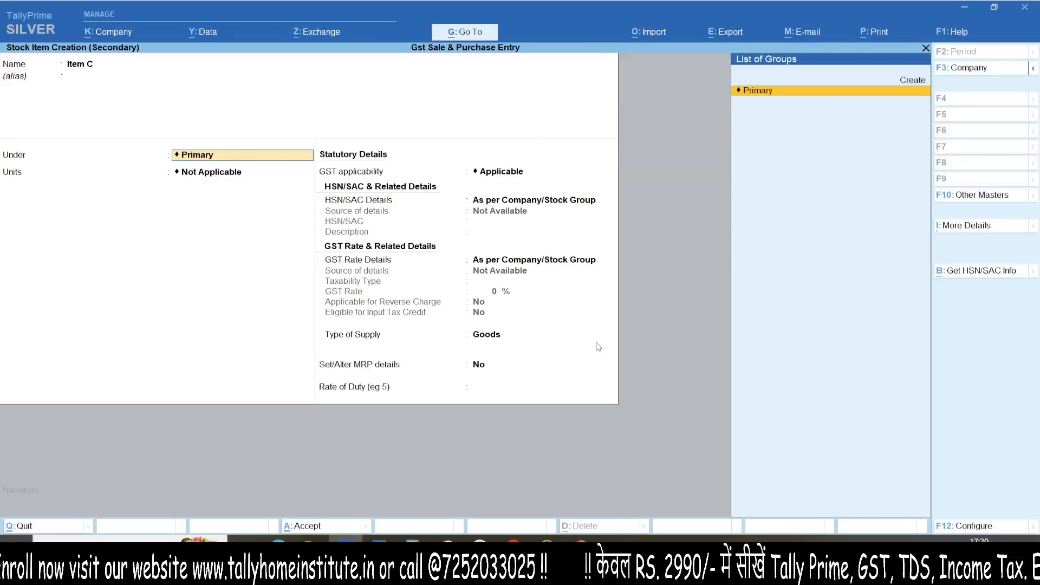
key("Return")
type("pcs")
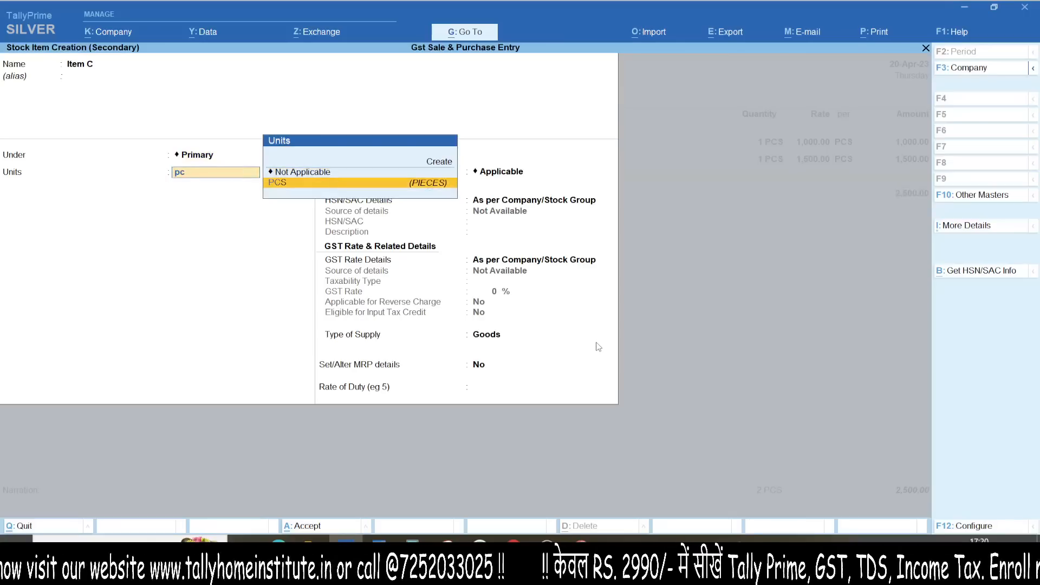
key("Return")
key("Return")
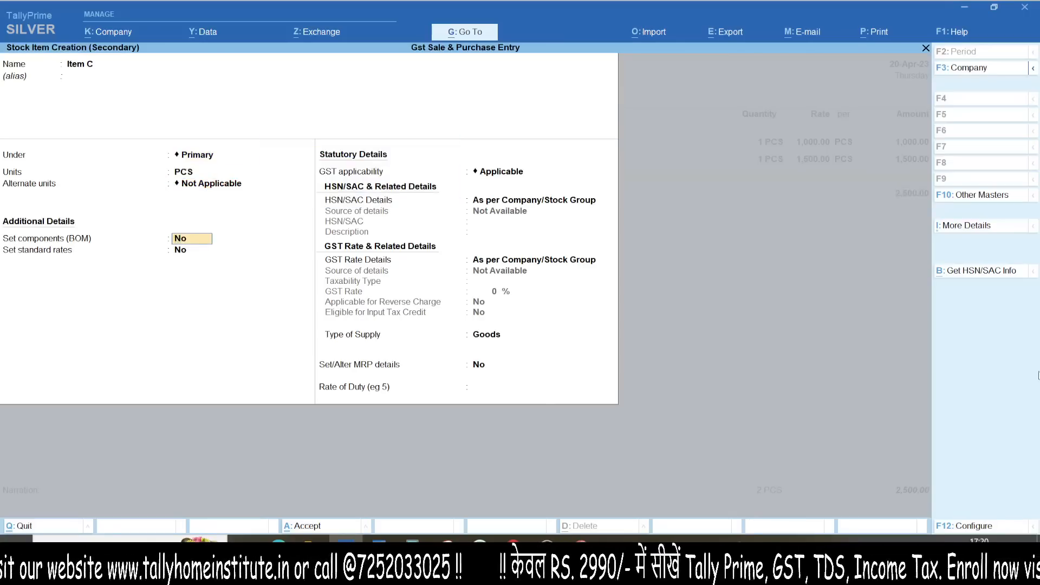
key("ctrl+a")
Step: Enter Item C as 1 PCS at 2,000 and start a Purchase@18% ledger
key("Return")
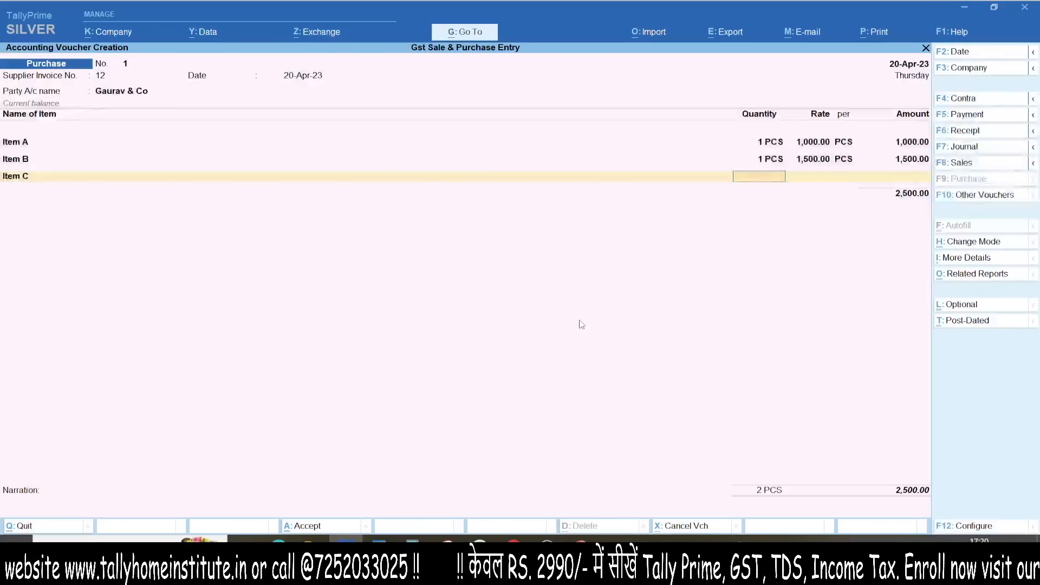
type("1")
key("Return")
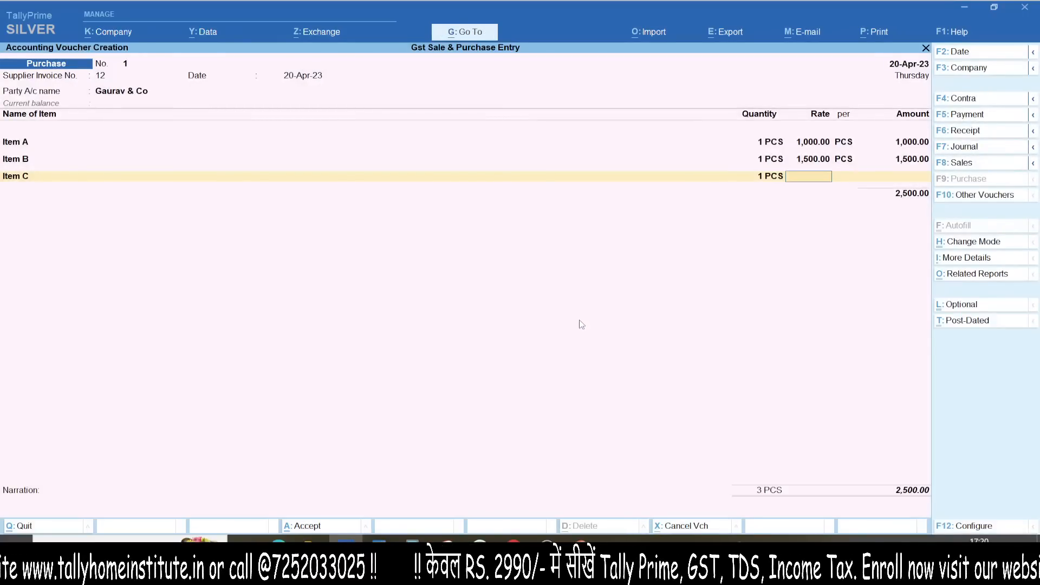
type("2,000")
key("Return")
key("Return")
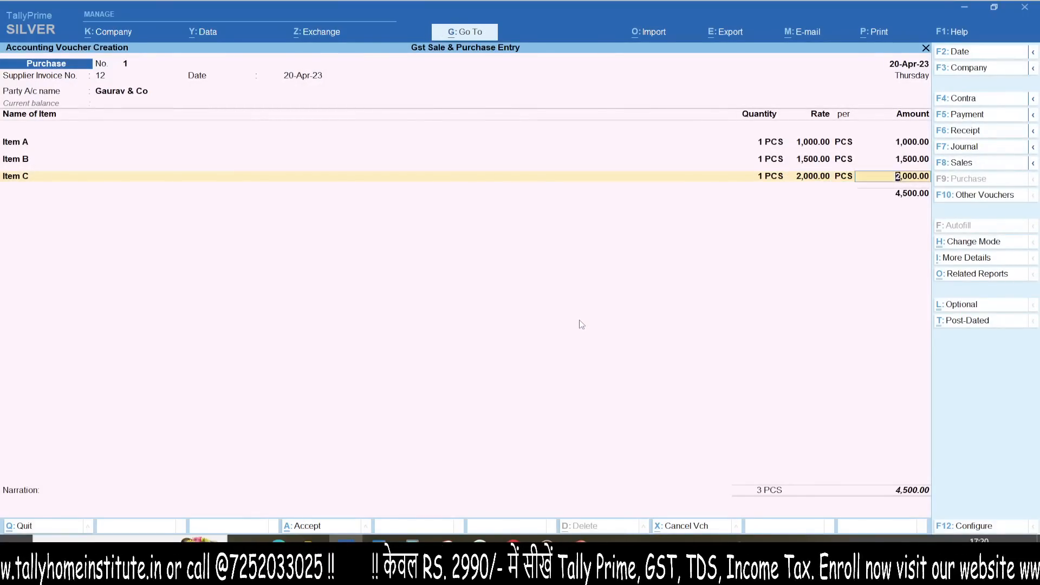
key("Return")
key("alt+c")
type("Purchase@18%")
key("Return")
Step: Confirm the Purchase@18% ledger name and specify its HSN/SAC details (3333) here
key("Return")
key("Return")
key("Return")
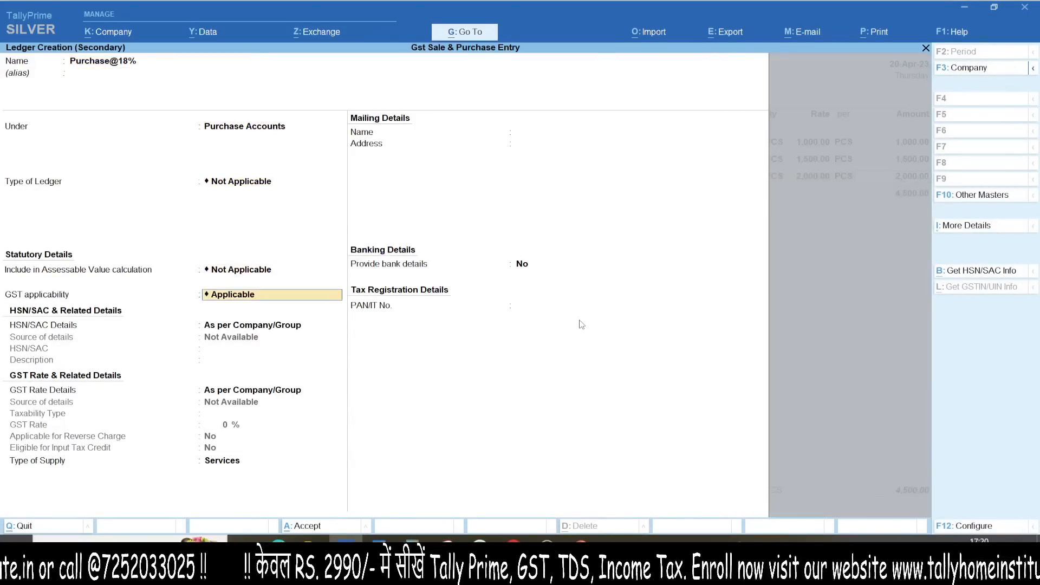
key("Return")
key("Down")
key("Return")
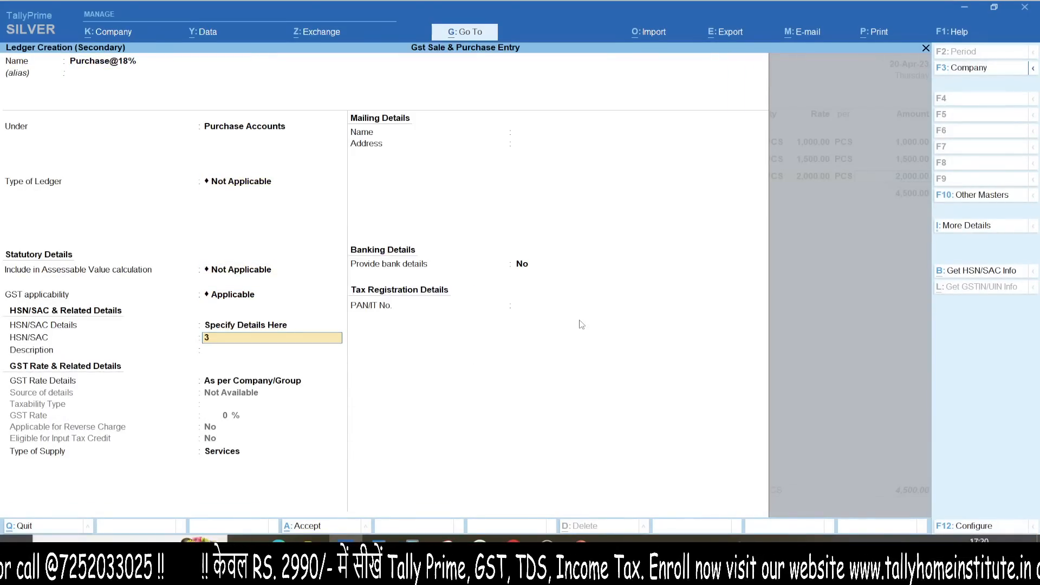
key("Return")
key("Return")
key("Return")
key("Up")
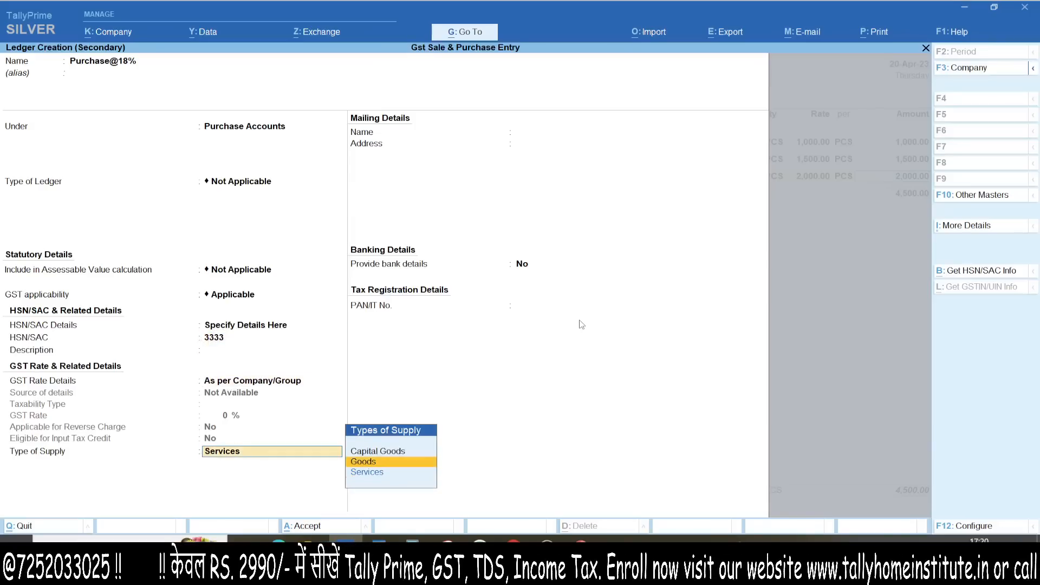
key("BackSpace")
key("BackSpace")
key("Return")
Step: Set the ledger's GST rate to Taxable 18% Goods, no reverse charge, and save
key("Down")
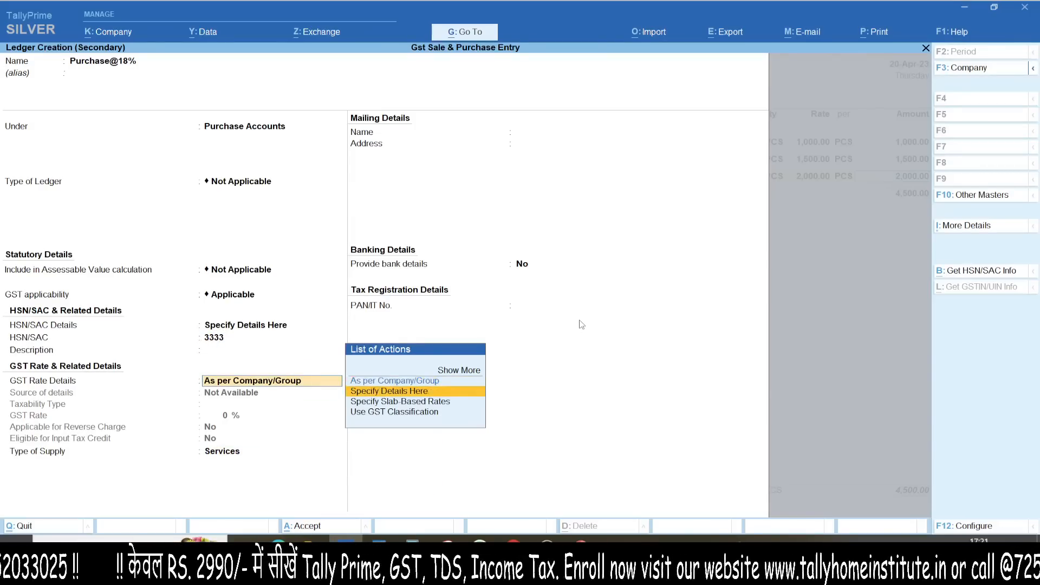
key("Return")
key("Return")
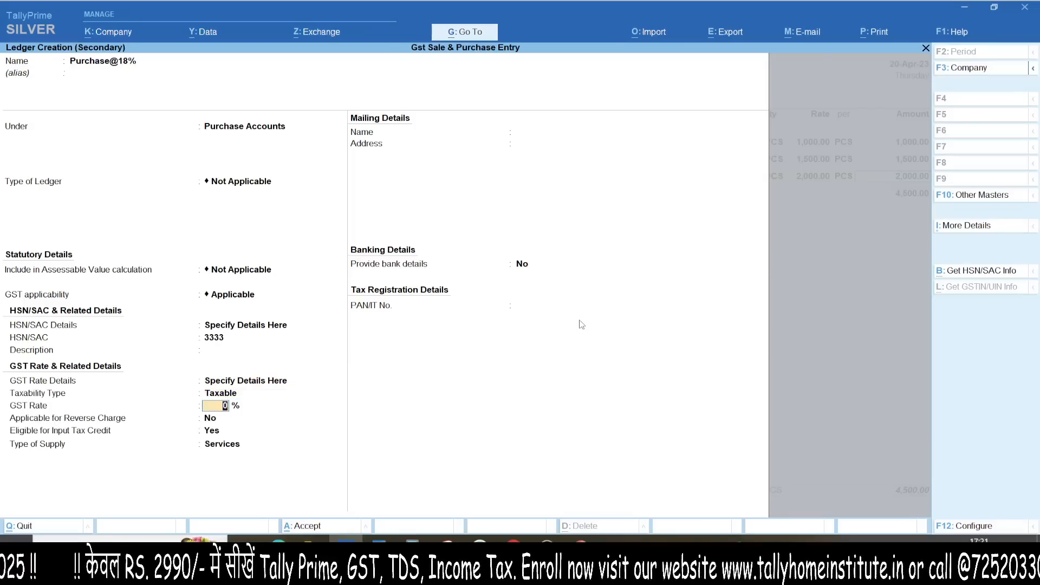
type("18")
key("Return")
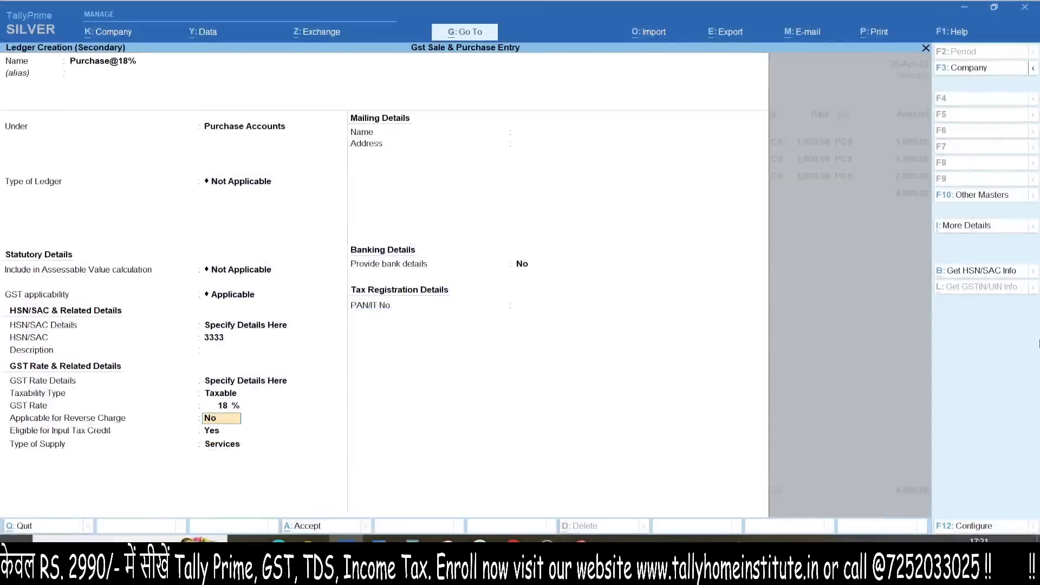
key("Return")
key("Return")
key("Up")
key("Return")
key("ctrl+a")
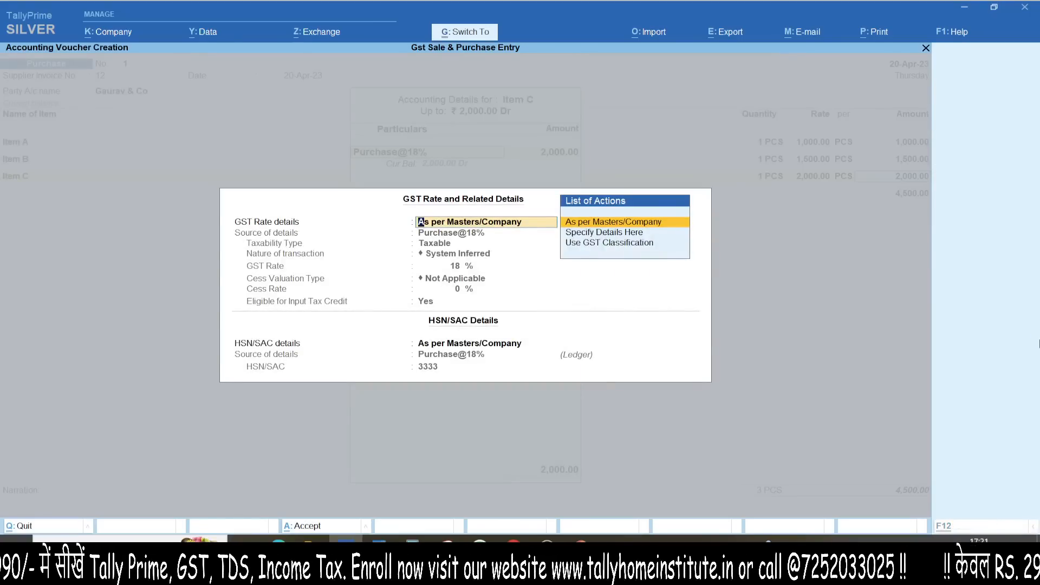
Step: Accept and recheck Item C's GST details so 2,000.00 posts to Purchase@18%
key("ctrl+a")
key("Return")
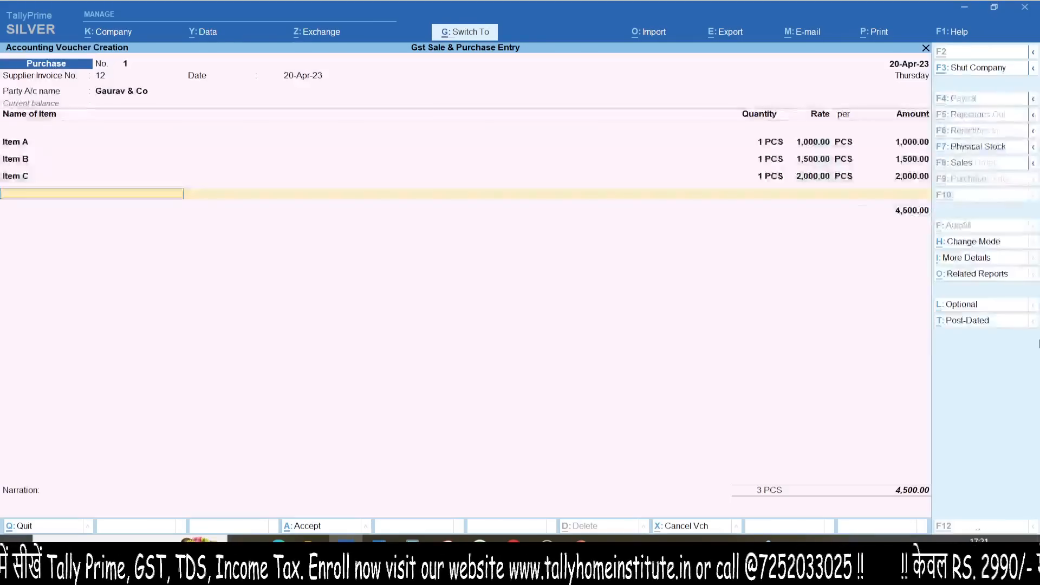
key("BackSpace")
key("Return")
key("Return")
key("Return")
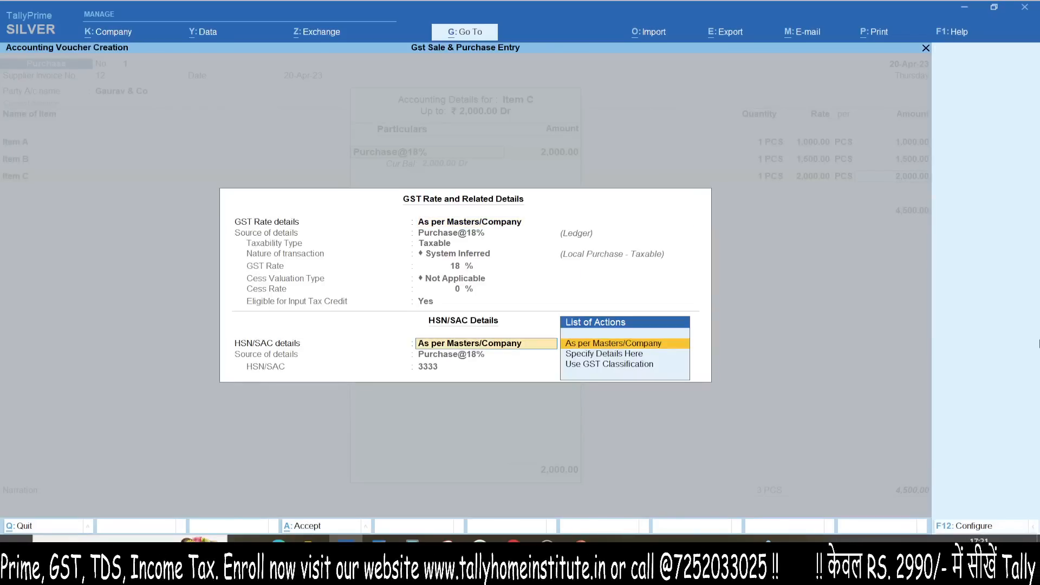
key("Return")
key("Return")
key("alt+c")
Step: Create stock item Item D in PCS under Primary and enter 1 PCS at 2,500
type("Item D")
key("Return")
key("Return")
type("pcs")
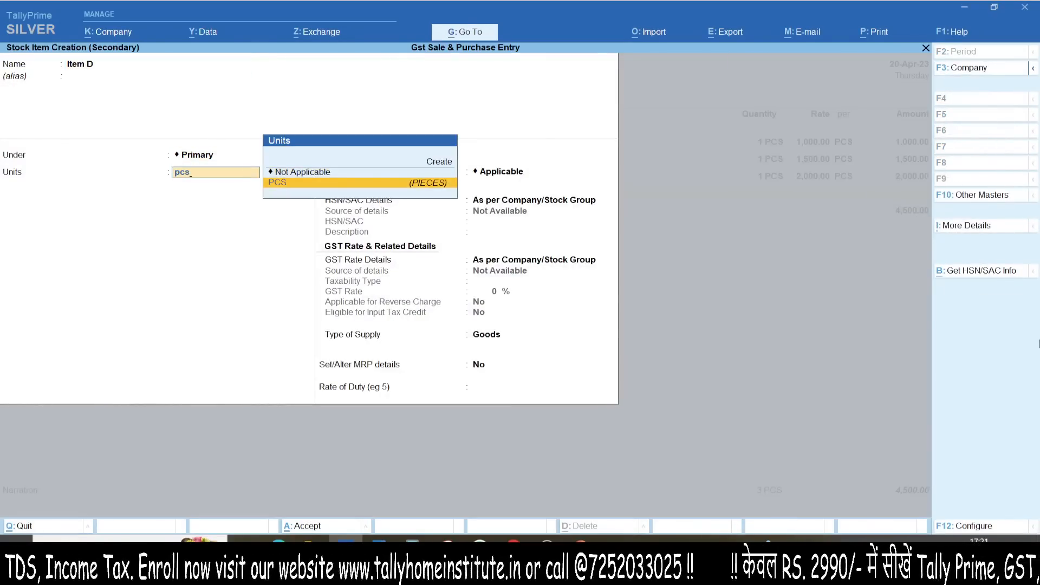
key("Return")
key("Return")
key("Return")
key("ctrl+a")
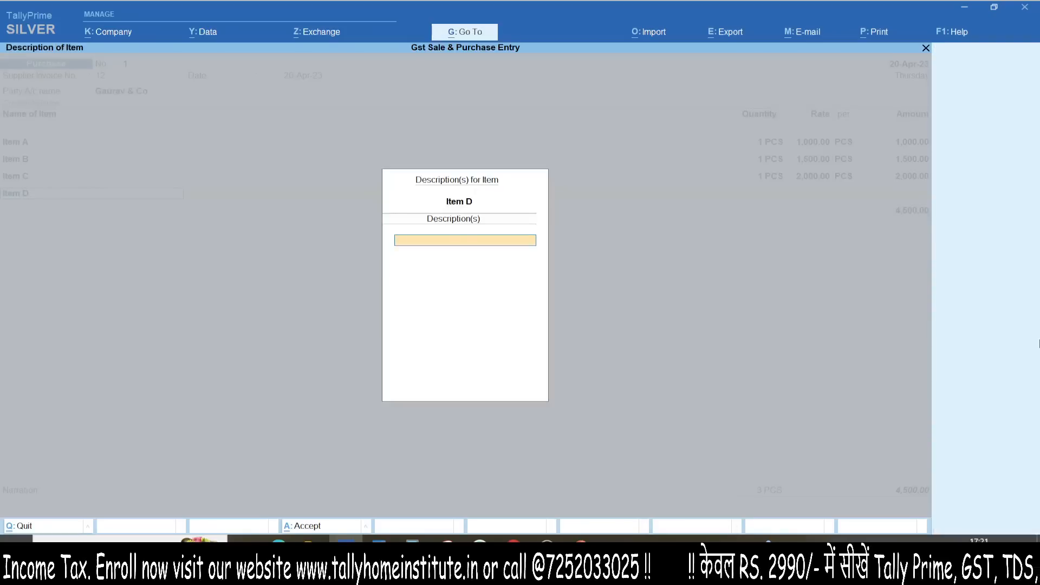
key("Return")
type("1")
key("Return")
type("2500")
key("Return")
key("Return")
key("Return")
Step: Create ledger Purchase@28% under Purchase Accounts with HSN/SAC code 4444
key("alt+c")
type("Pu")
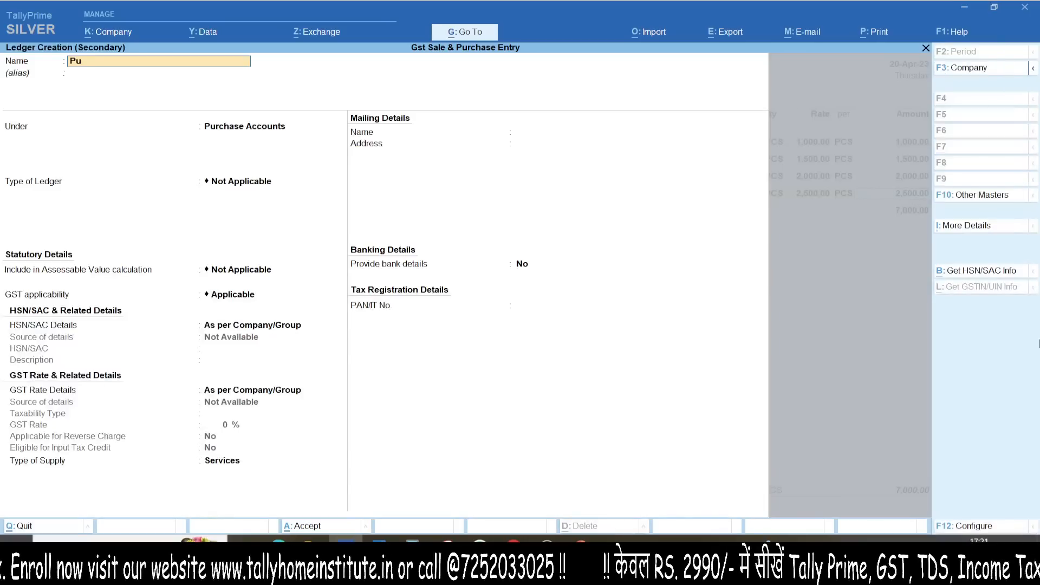
type("rchase@28%")
key("Return")
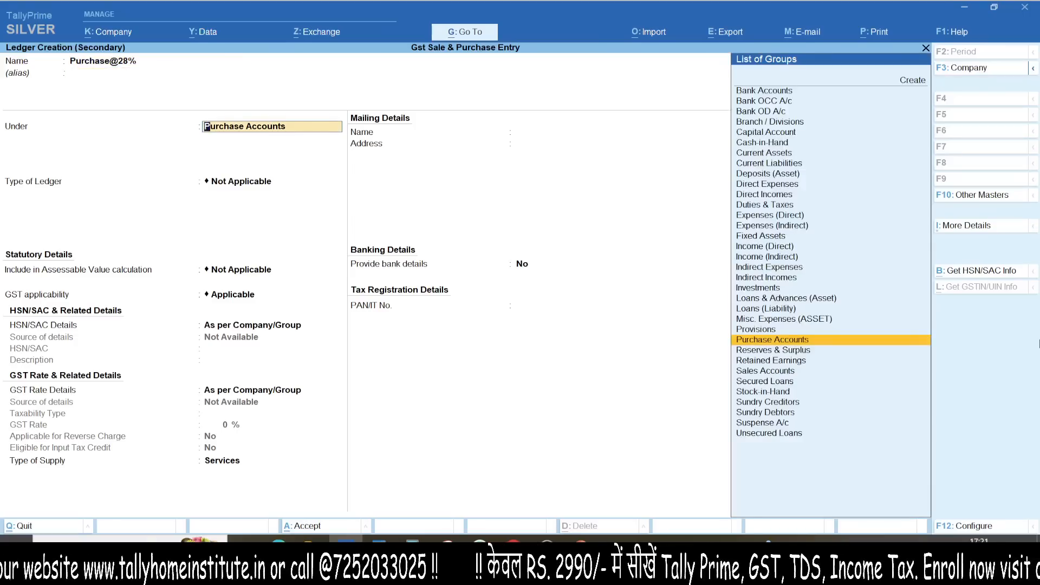
key("Return")
key("Return")
key("Return")
key("Return")
key("Down")
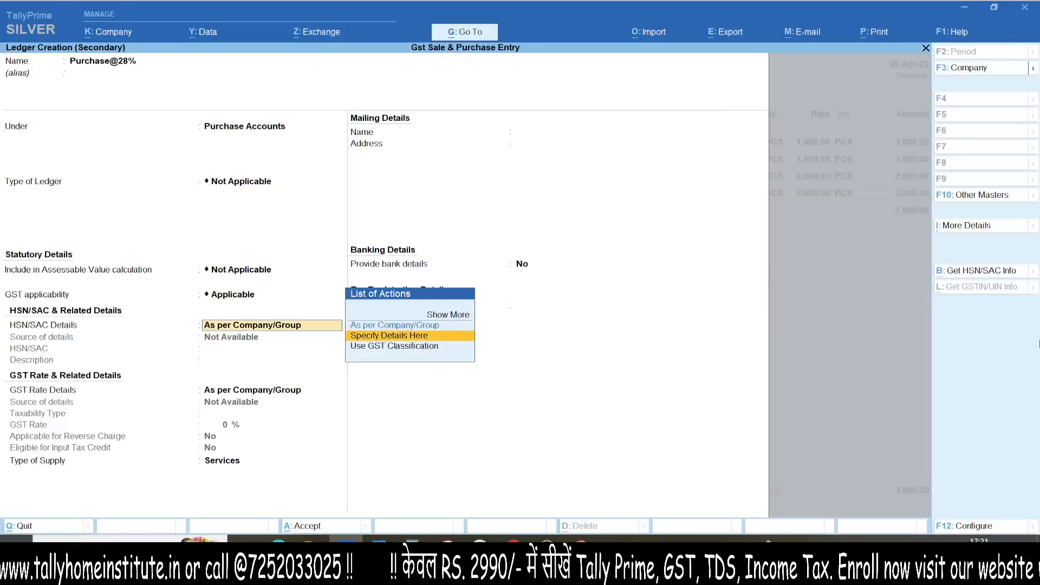
key("Return")
type("444")
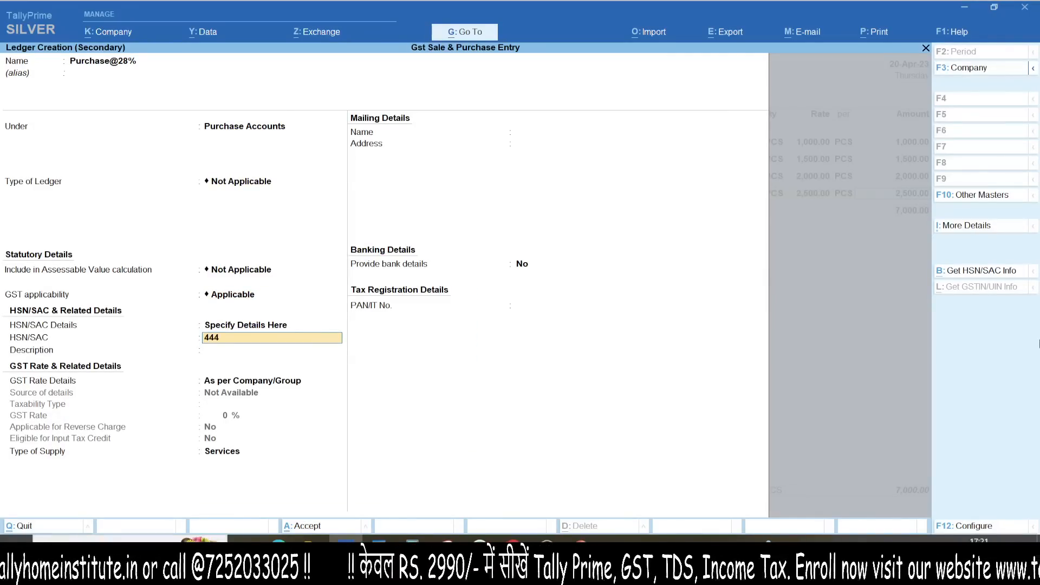
type("4")
key("Return")
key("Return")
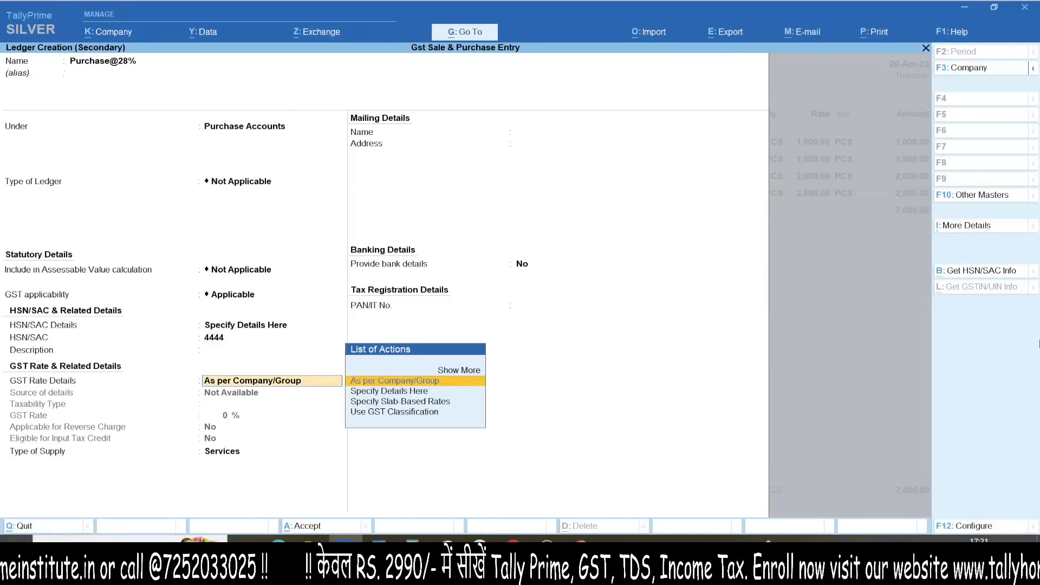
Step: Set Purchase@28% to Taxable 28% Goods, save it, and post Item D's 2,500.00
key("Down")
key("Return")
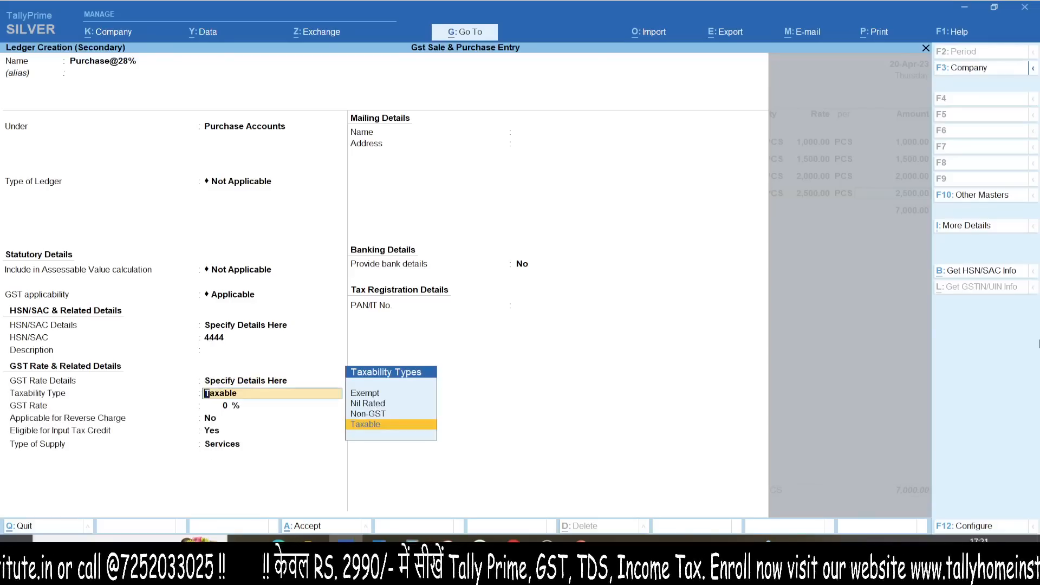
key("Return")
type("28")
key("Return")
key("Return")
key("Return")
key("Up")
key("Return")
key("ctrl+a")
key("ctrl+a")
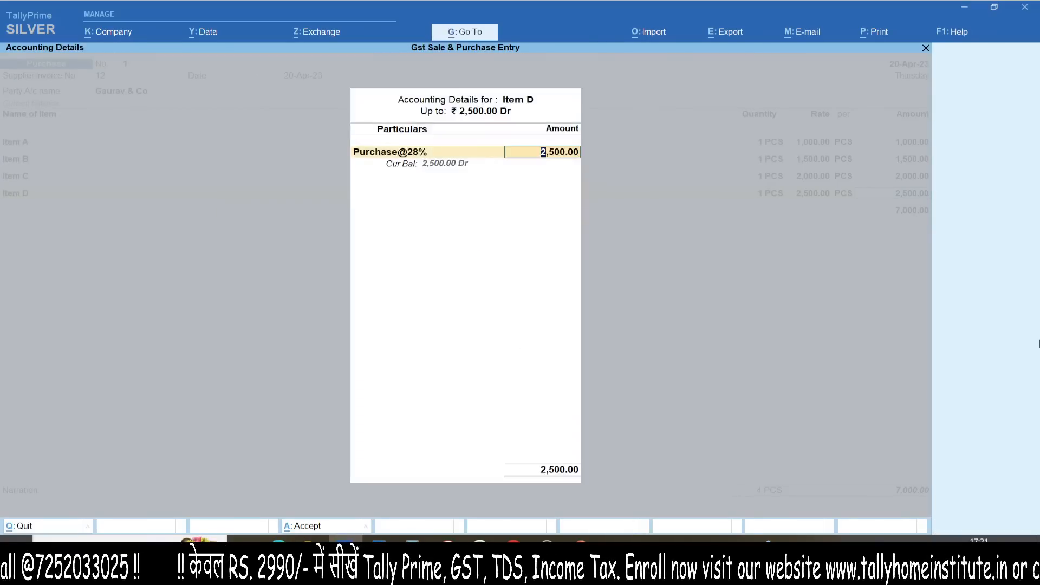
key("Return")
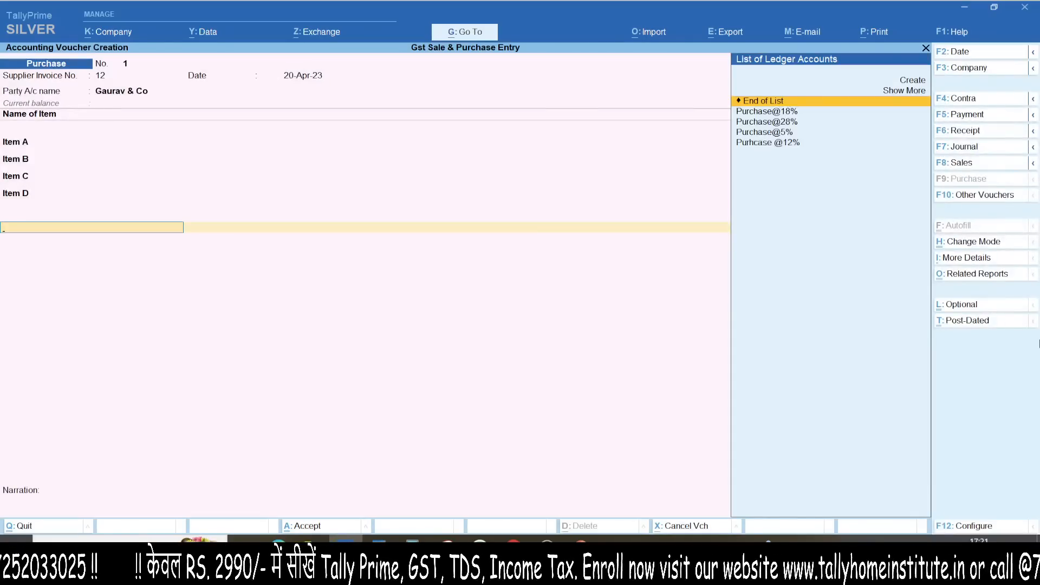
Step: Create a CGST ledger under Duties & Taxes, GST tax type CGST, charging 645.00
key("alt+c")
type("C")
key("Caps_Lock")
key("BackSpace")
key("BackSpace")
key("BackSpace")
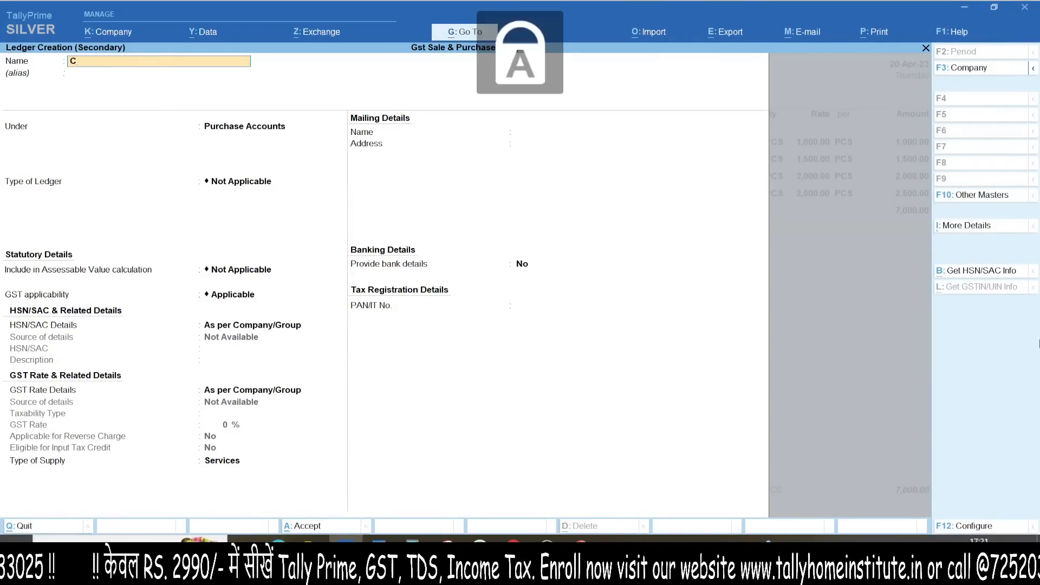
key("Return")
type("DU")
key("Return")
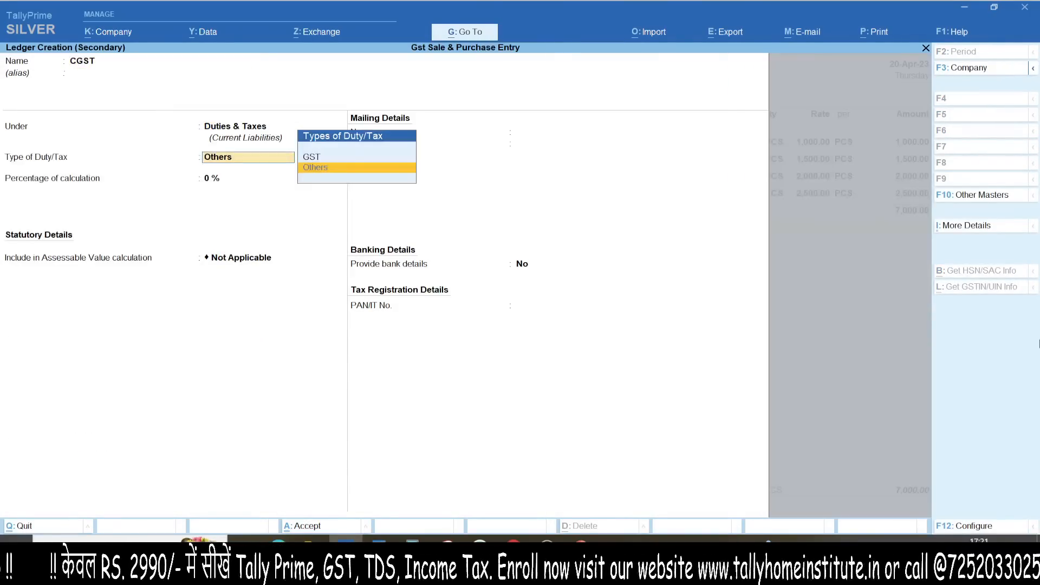
key("Up")
key("Return")
key("Down")
key("Return")
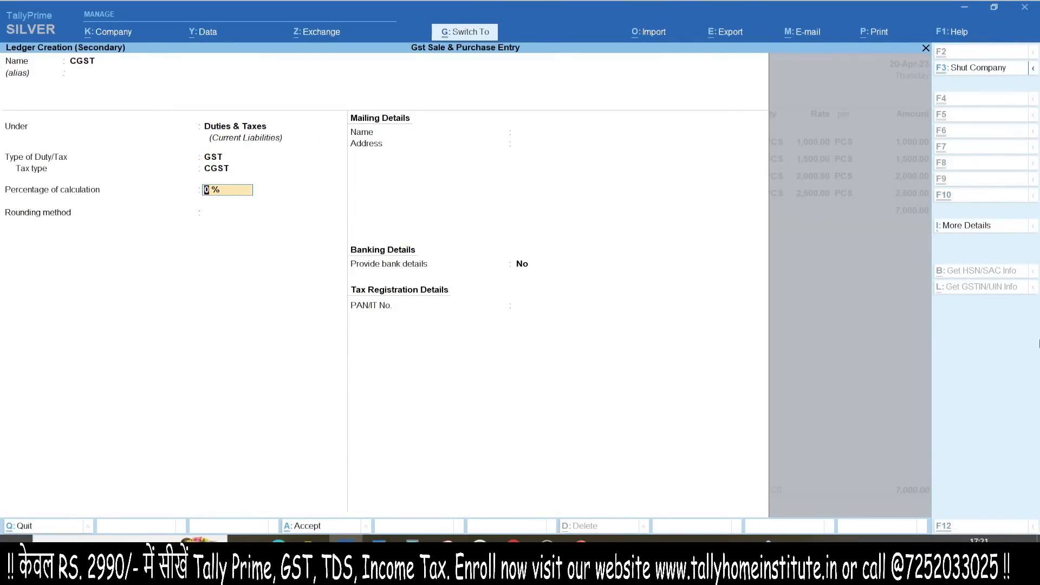
key("ctrl+a")
key("Return")
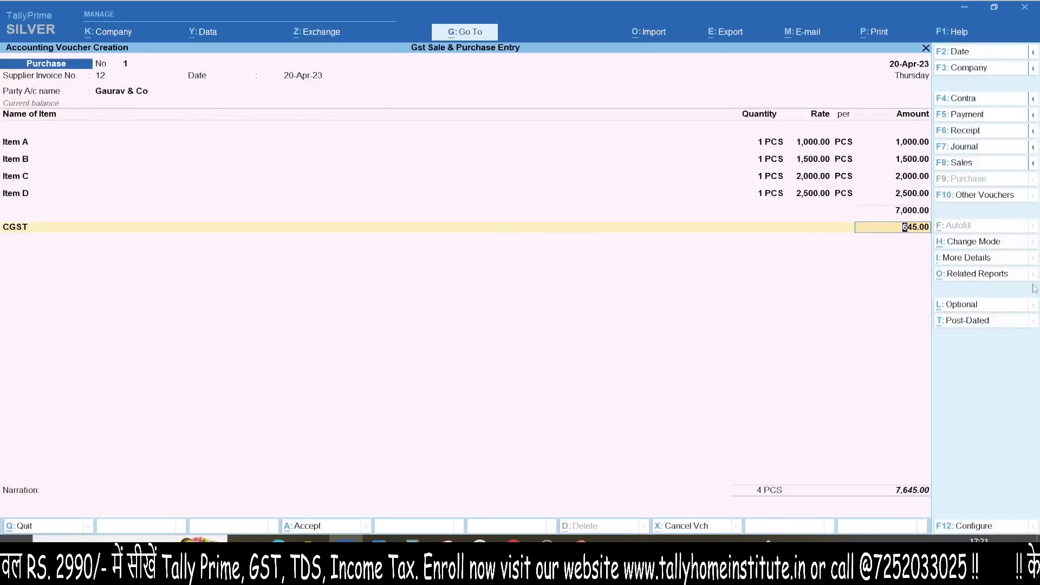
Step: Create an SGST ledger under Duties & Taxes, tax type SGST/UTGST, adding 645.00
key("ctrl+1")
left_click(897, 239)
mouse_move(890, 177)
left_mouse_down()
mouse_move(837, 218)
mouse_move(867, 171)
left_mouse_up()
mouse_move(629, 296)
left_mouse_down()
mouse_move(916, 239)
mouse_move(623, 351)
left_mouse_up()
key("Escape")
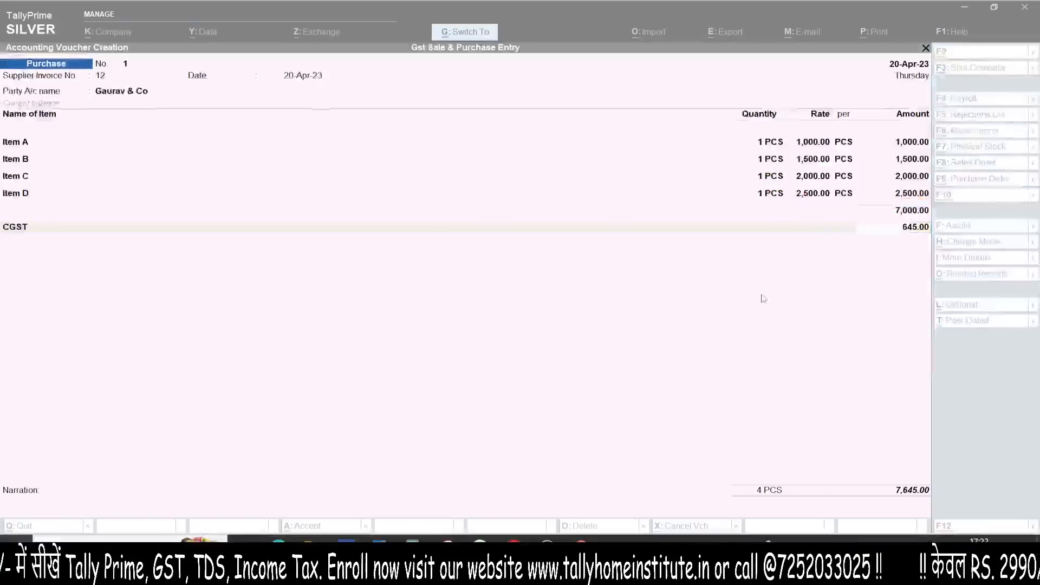
key("Return")
key("alt+c")
type("SGST")
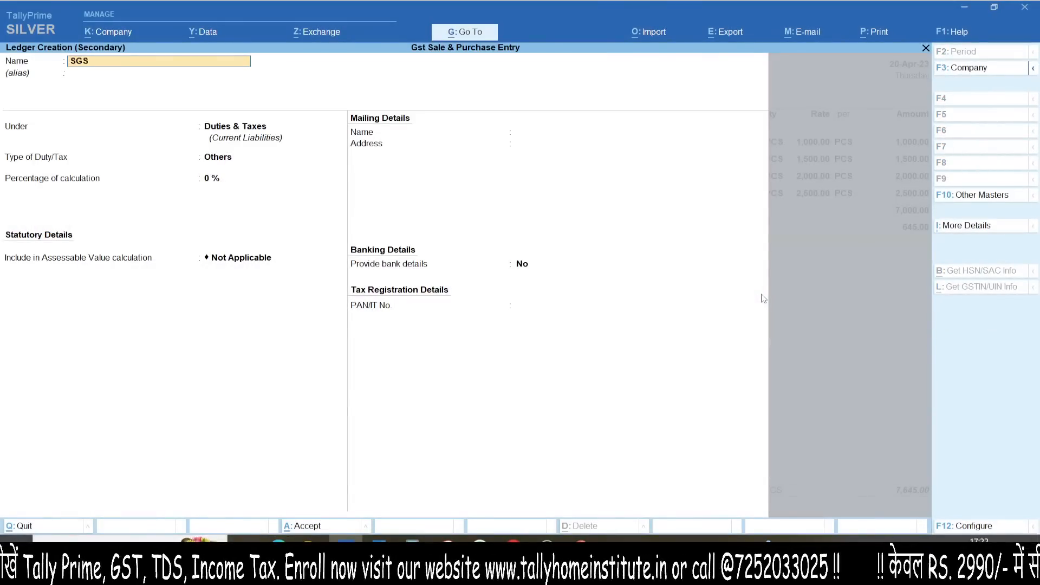
key("Return")
key("Return")
key("Return")
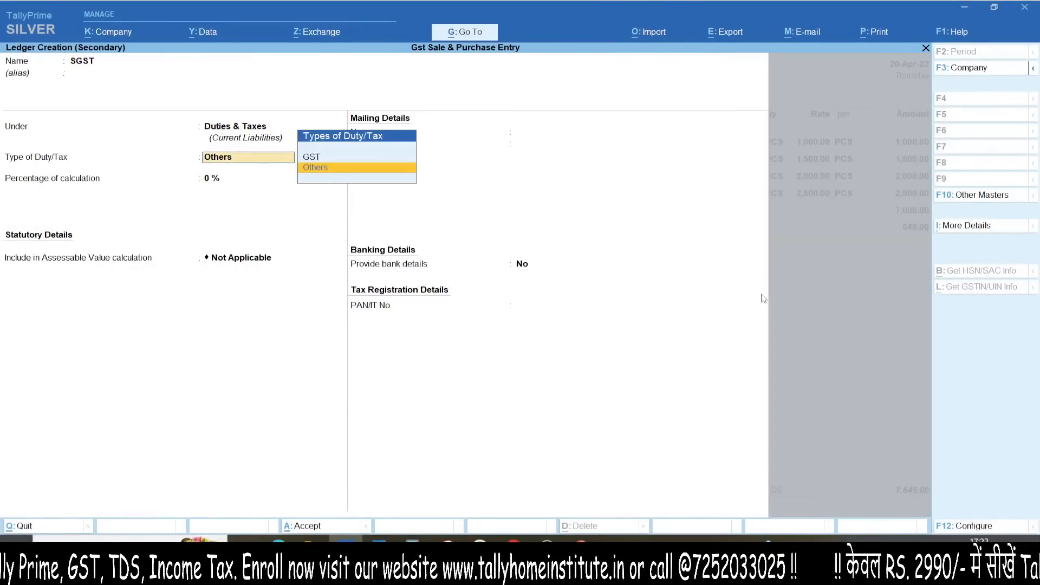
key("Up")
key("Return")
key("Down")
key("Down")
key("Return")
key("ctrl+a")
key("Return")
key("Return")
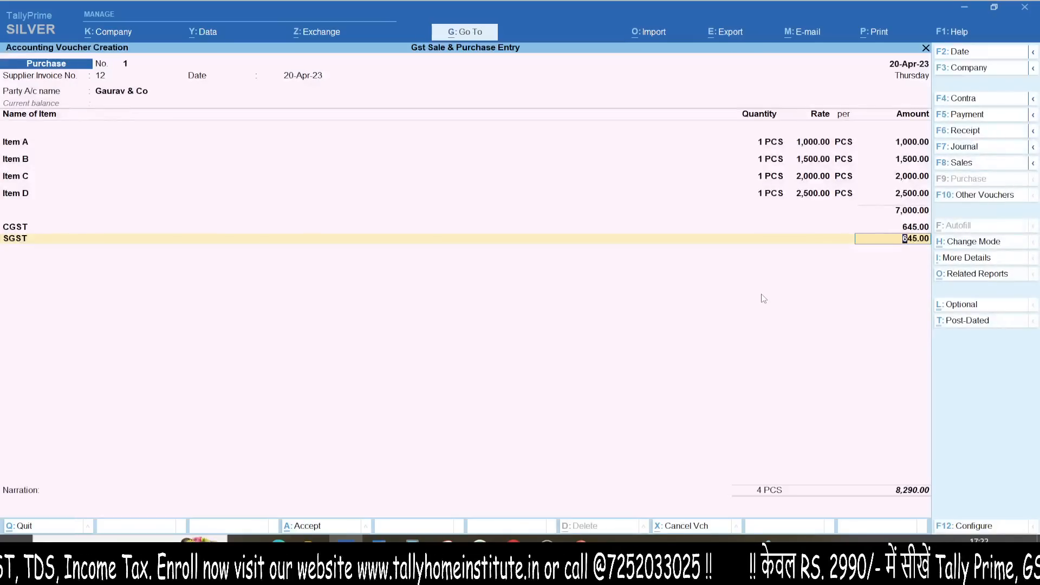
key("ctrl+o")
Step: Review the purchase's GST tax analysis in Detailed view, confirming 1,290.00 total tax
key("alt+f5")
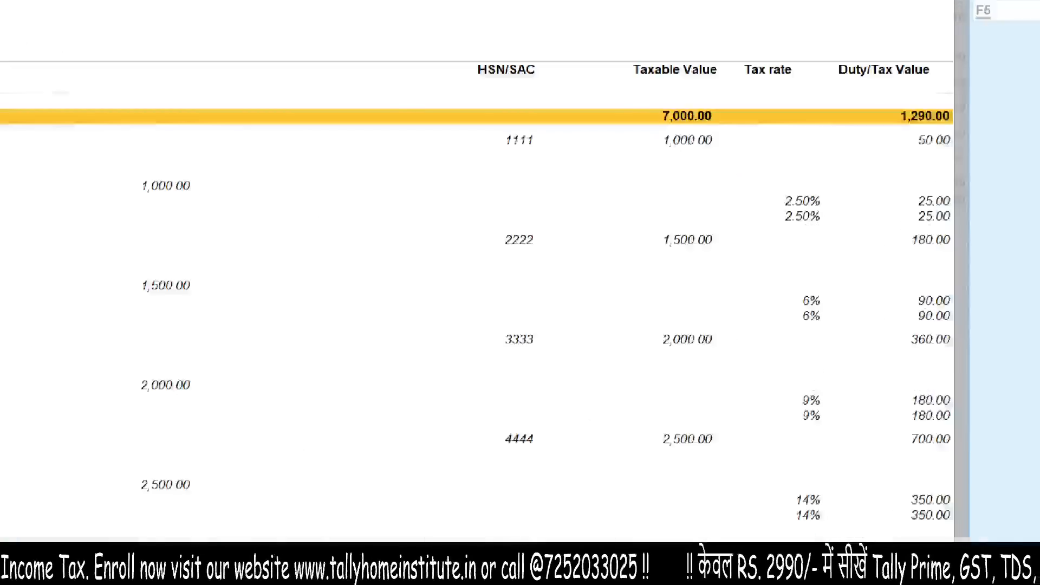
left_click_drag(770, 211, 825, 197)
left_click_drag(746, 365, 841, 311)
left_click_drag(770, 489, 858, 444)
key("Escape")
key("ctrl+1")
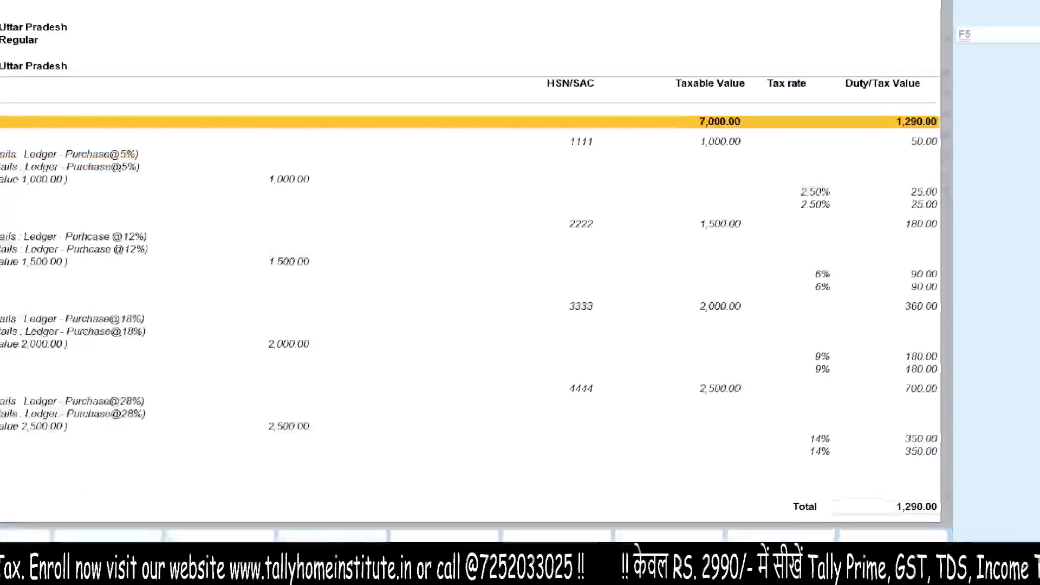
left_click(828, 468)
left_click_drag(811, 386, 600, 347)
Step: Return to the voucher and move past Narration to the accept prompt for the 8,290.00 voucher
key("Escape")
key("Escape")
key("Return")
key("Return")
key("Return")
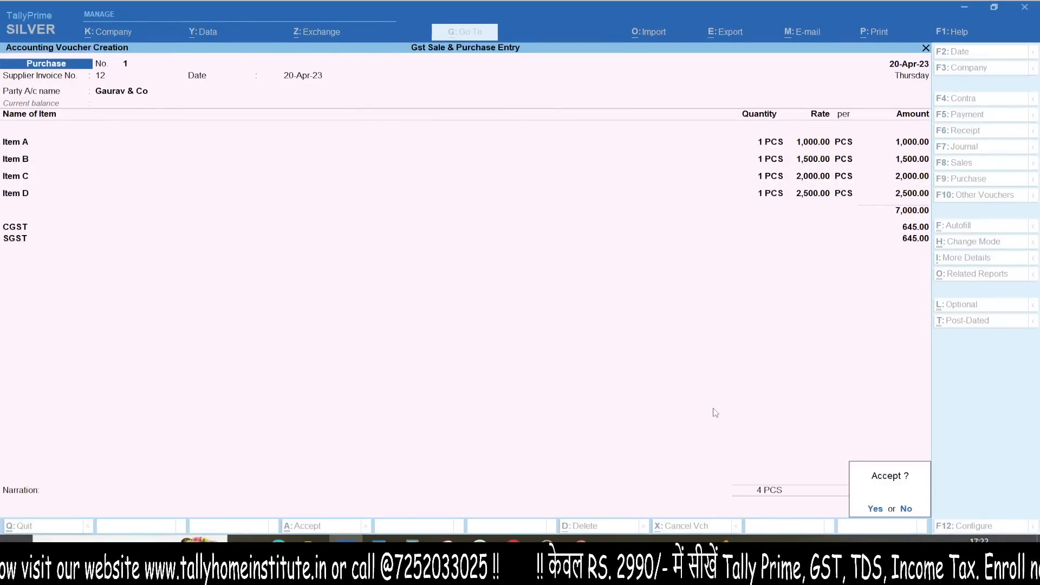
key("Return")
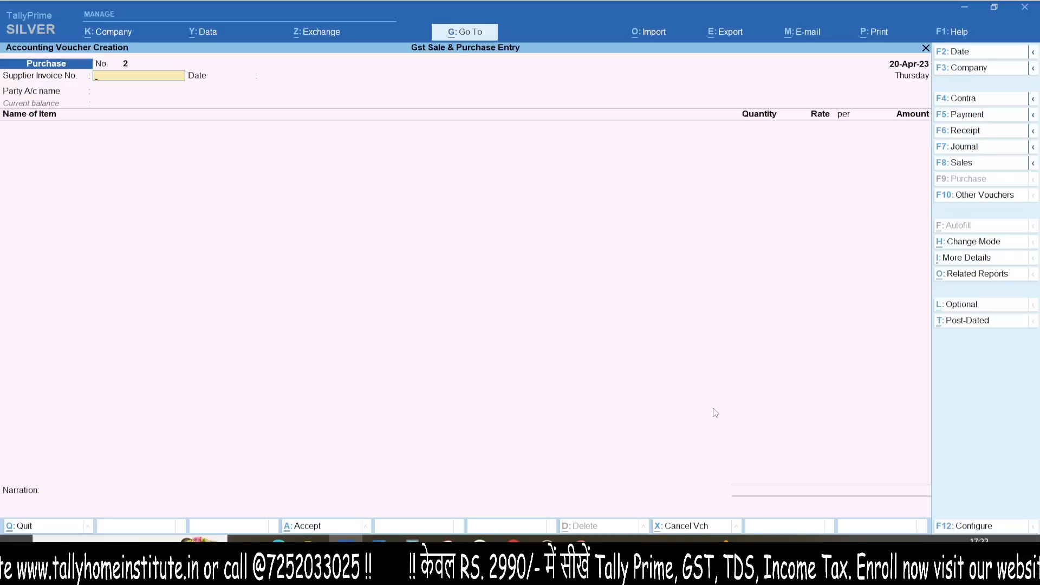
Step: Check the detailed Profit & Loss account showing 7,000.00 purchases, then return to Gateway of Tally
key("Escape")
key("p")
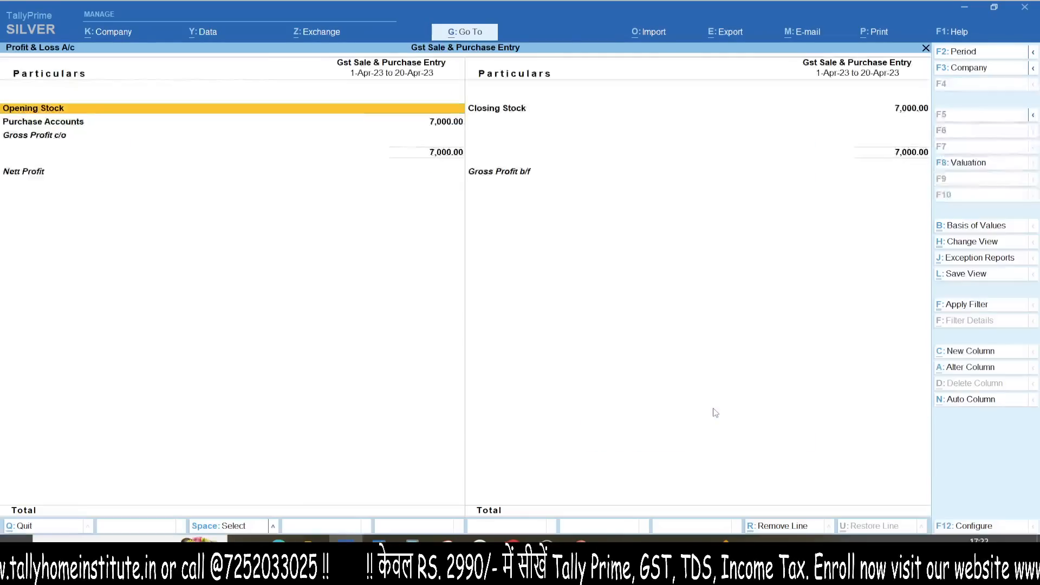
key("alt+f5")
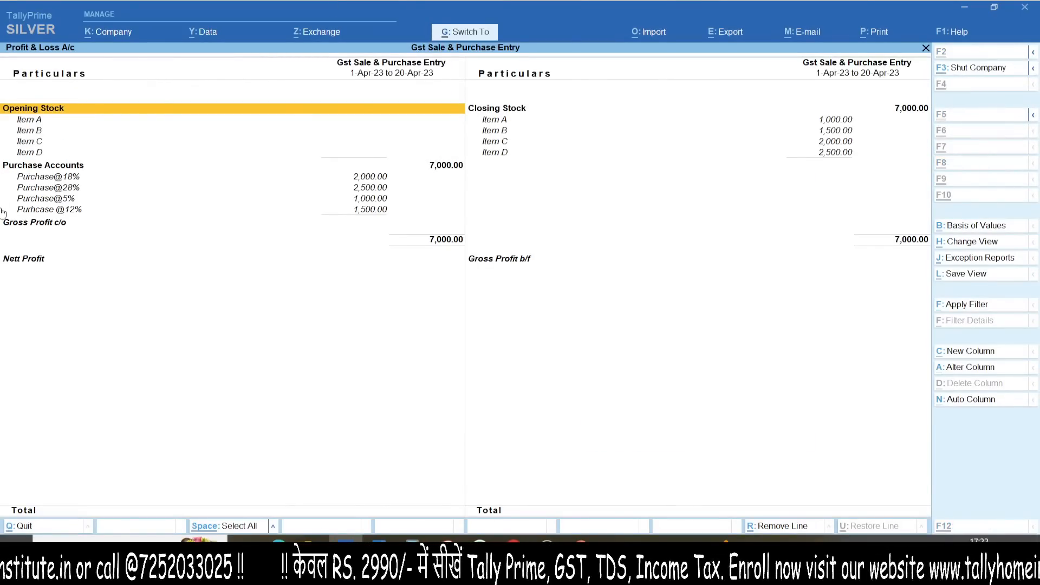
left_click_drag(4, 155, 106, 261)
left_click_drag(212, 315, 95, 152)
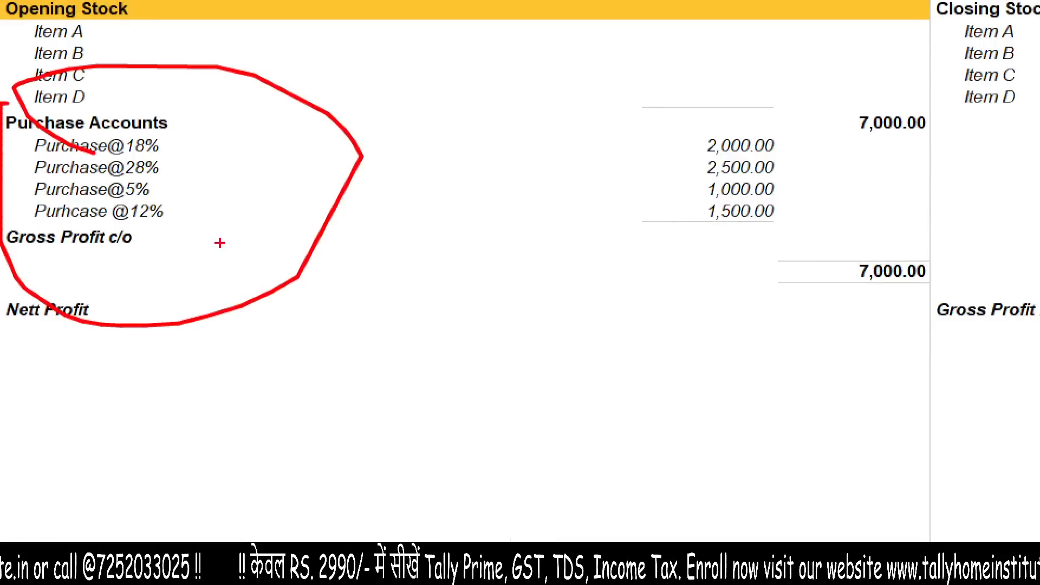
left_click_drag(189, 249, 412, 172)
left_click_drag(320, 126, 293, 307)
mouse_move(160, 144)
left_mouse_down()
mouse_move(222, 120)
mouse_move(239, 132)
left_mouse_up()
left_click_drag(171, 171, 253, 123)
left_click_drag(144, 225, 260, 191)
key("Escape")
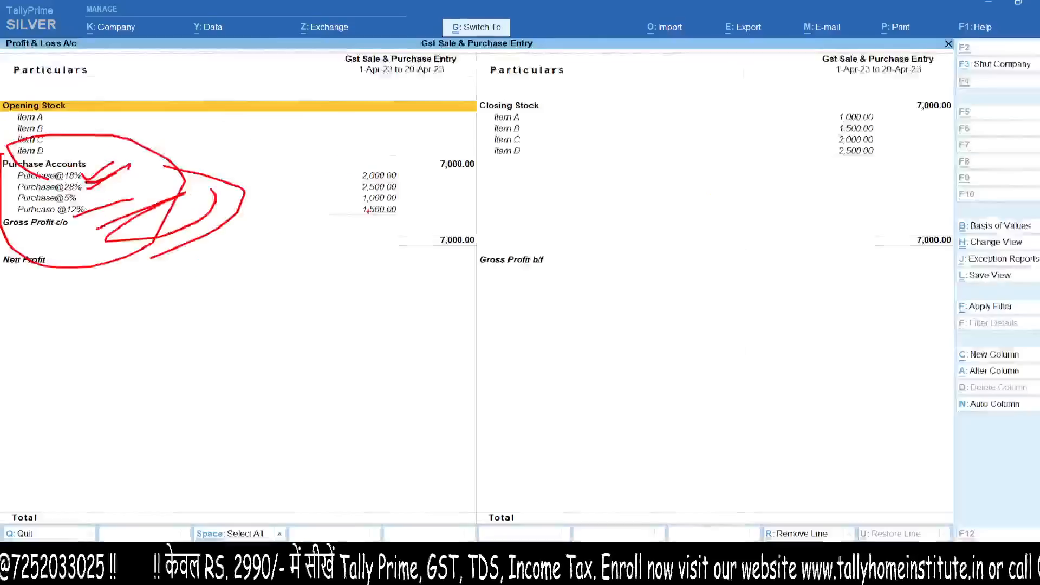
key("Escape")
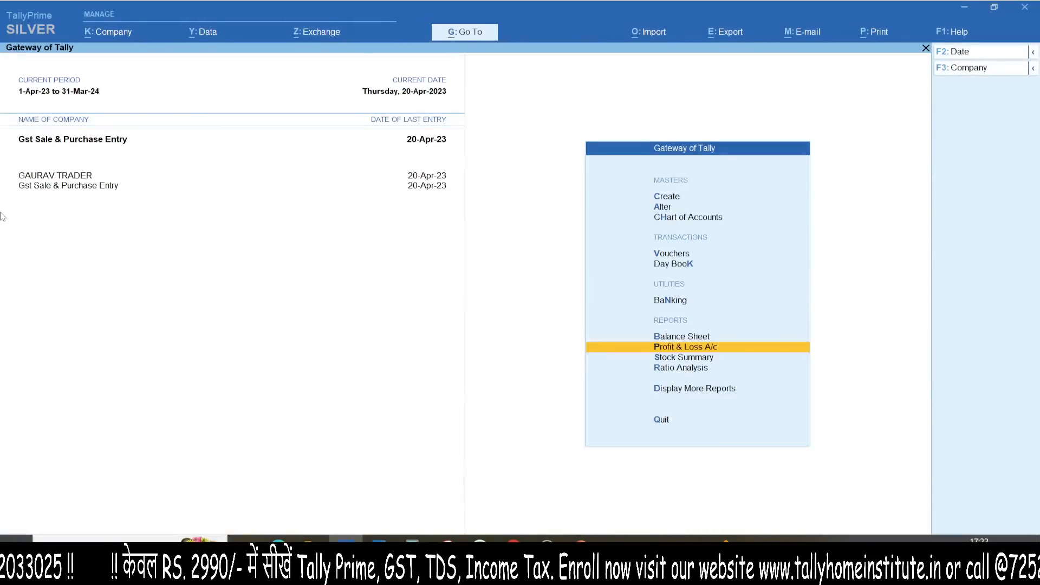
key("alt+g")
type("GSTR3")
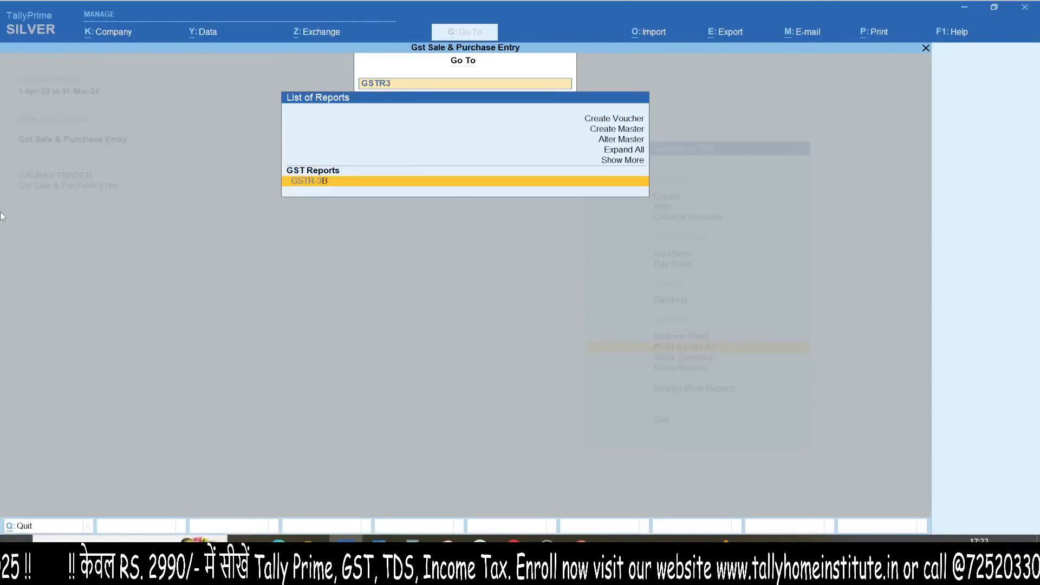
key("Return")
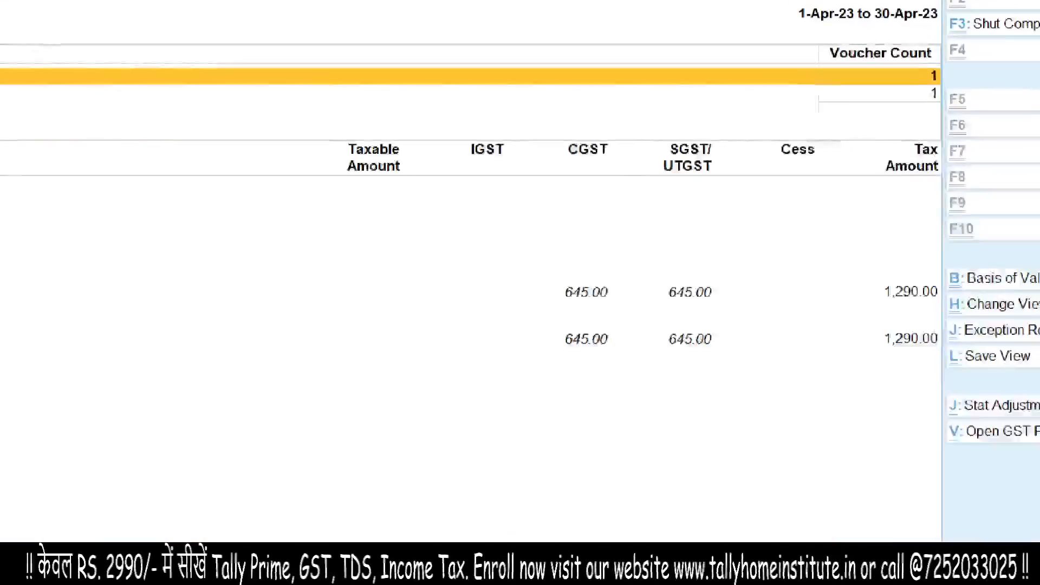
left_click_drag(896, 119, 1003, 157)
left_click_drag(990, 110, 862, 260)
key("Escape")
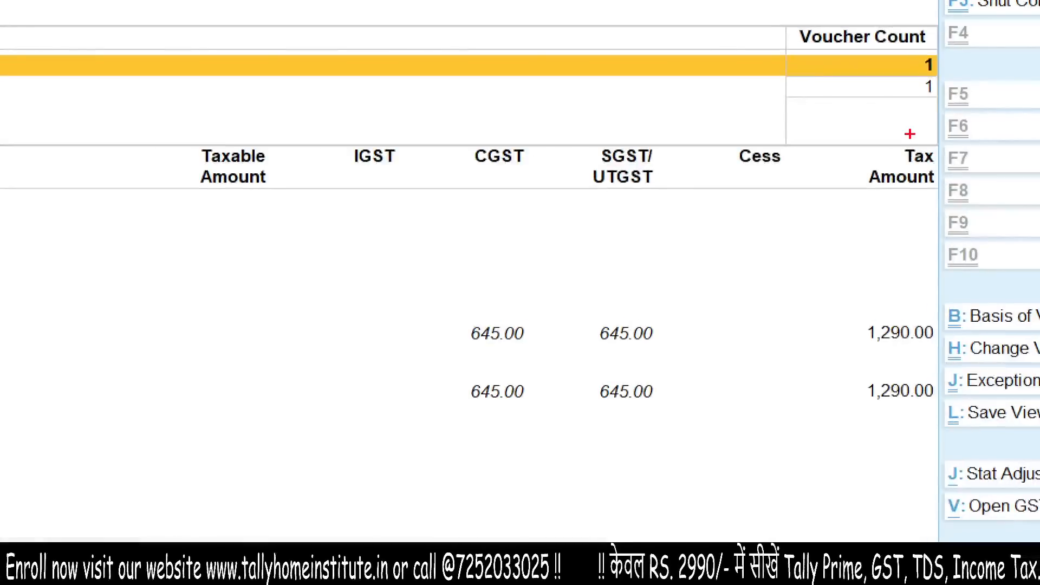
mouse_move(905, 127)
left_mouse_down()
mouse_move(950, 145)
mouse_move(894, 167)
left_mouse_up()
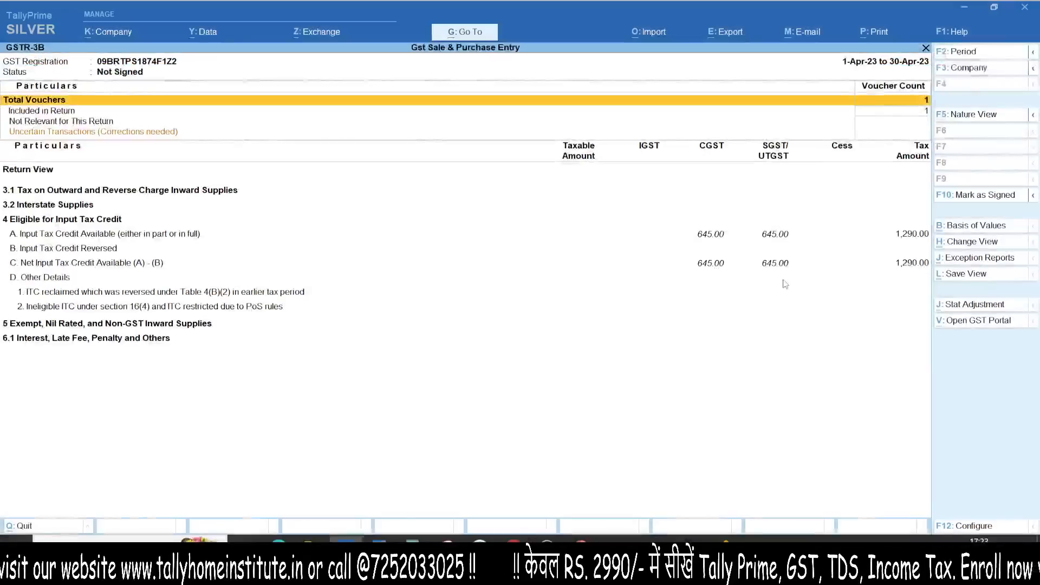
left_click_drag(594, 112, 1, 82)
key("Escape")
key("Down")
key("Down")
key("Down")
key("Down")
key("Down")
key("Down")
key("Down")
key("Down")
key("Down")
key("Down")
key("Down")
key("Up")
key("Up")
key("Up")
key("Down")
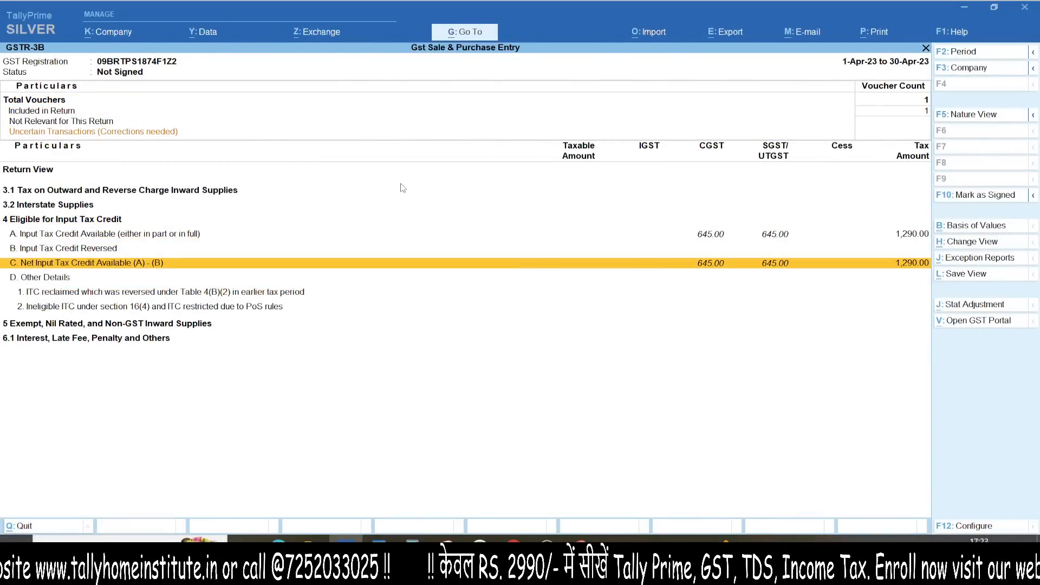
key("Up")
key("Up")
key("Return")
key("Down")
key("Down")
key("Down")
key("Down")
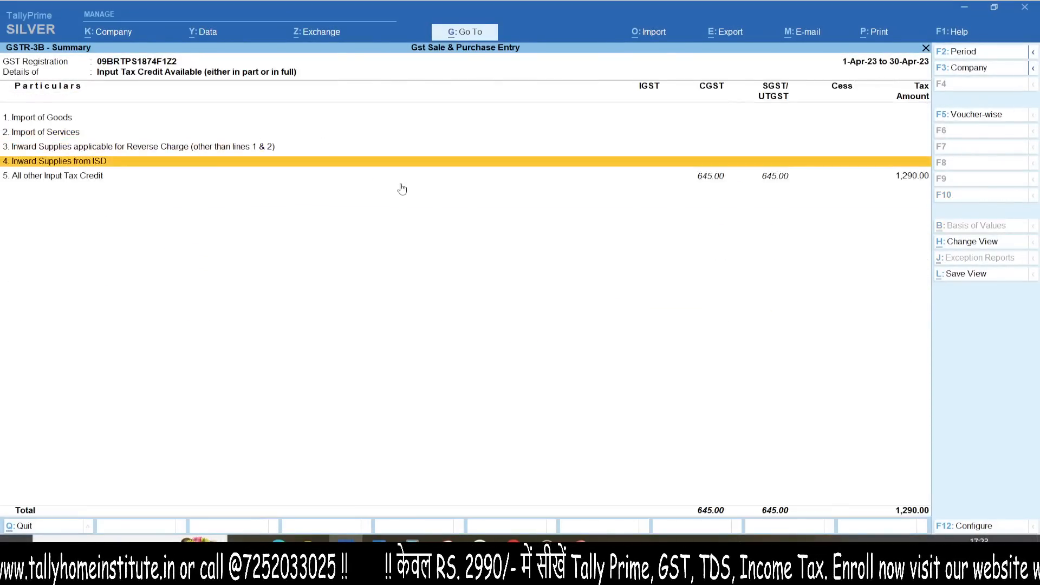
key("Return")
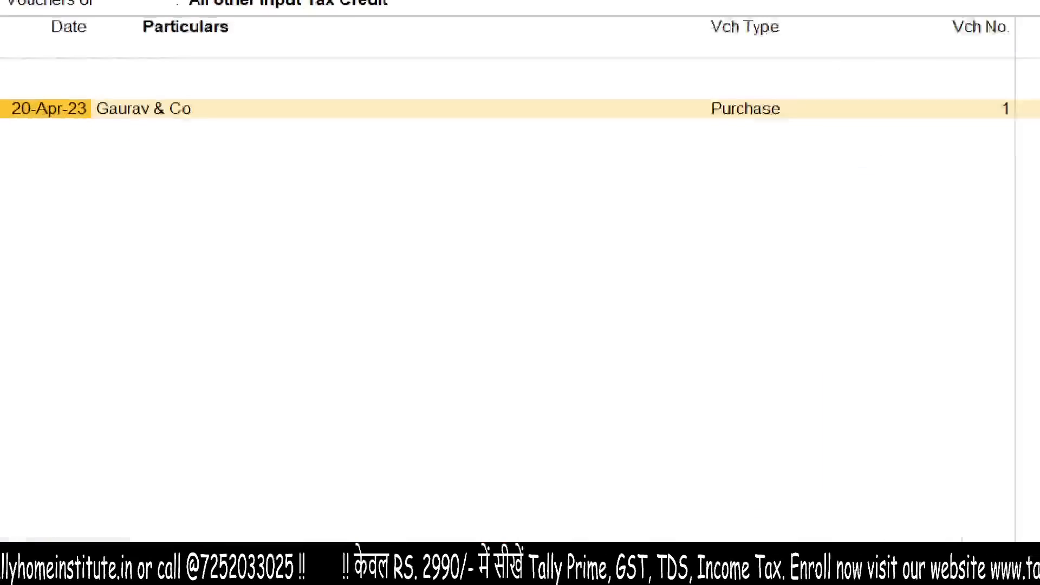
key("Escape")
key("Escape")
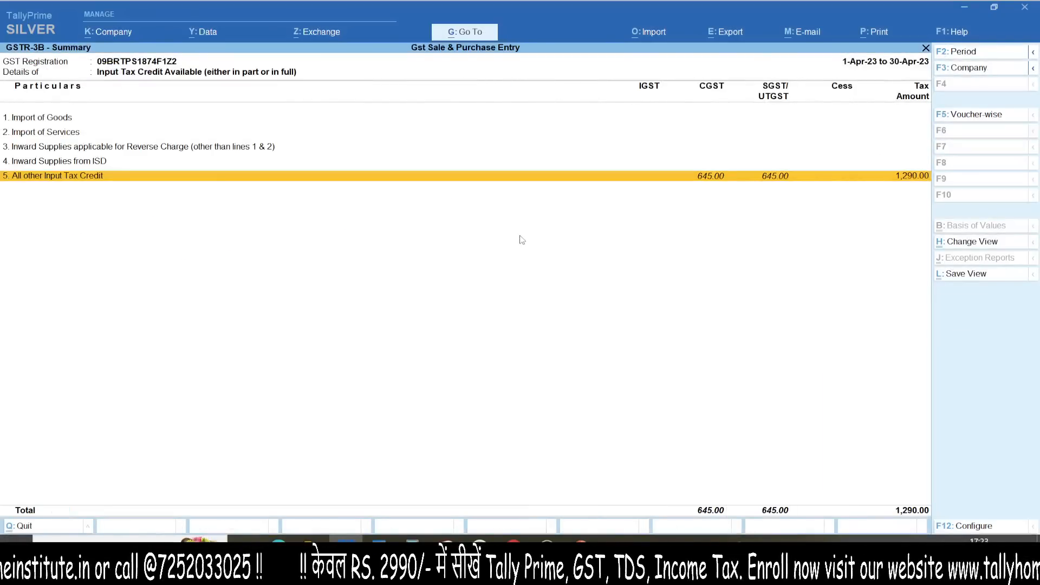
mouse_move(489, 222)
left_mouse_down()
mouse_move(510, 325)
mouse_move(528, 312)
mouse_move(342, 179)
left_mouse_up()
key("Escape")
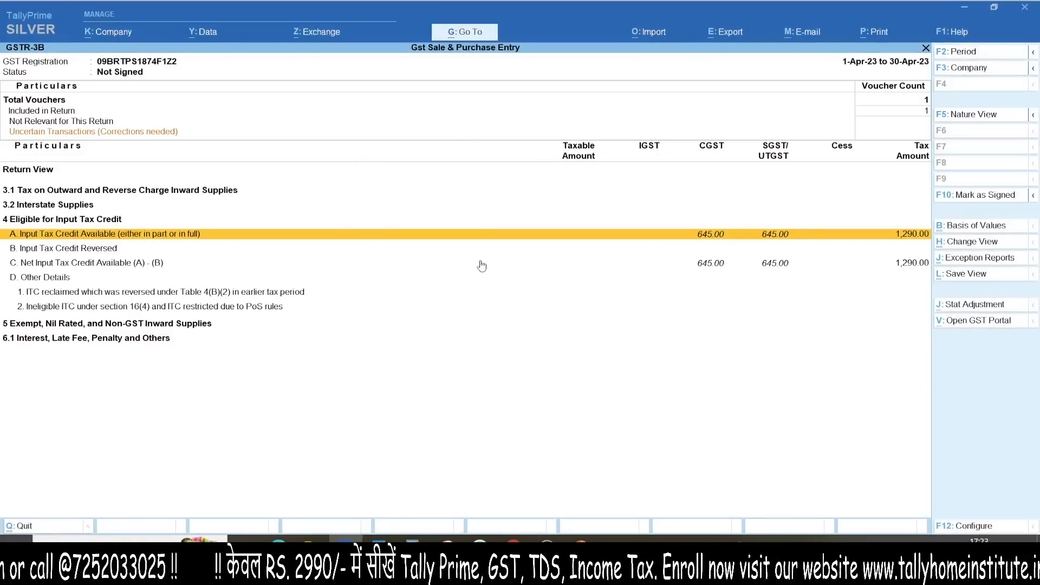
key("Escape")
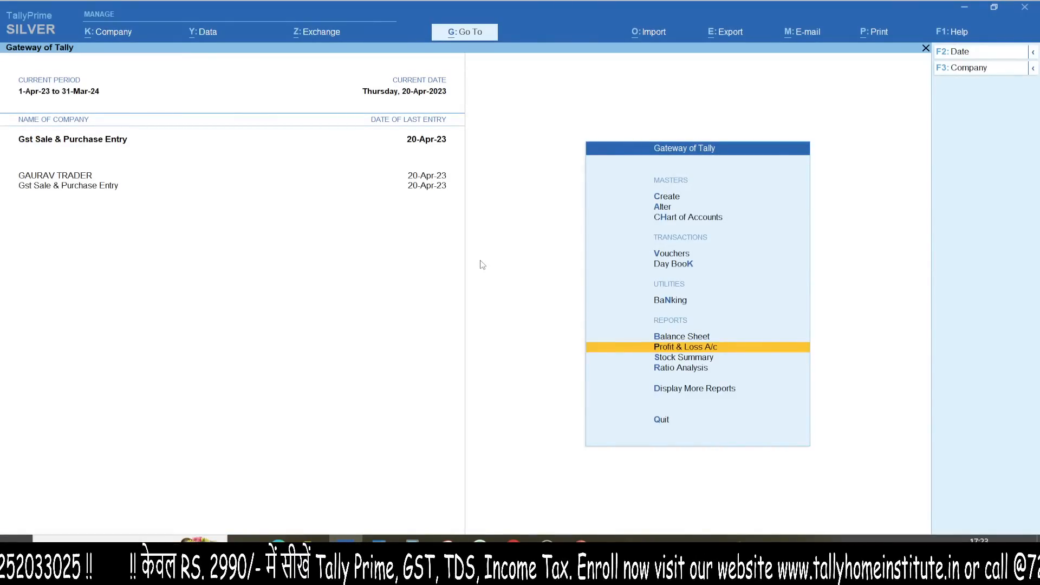
Step: Start a new purchase voucher with supplier invoice number 1
key("v")
key("F9")
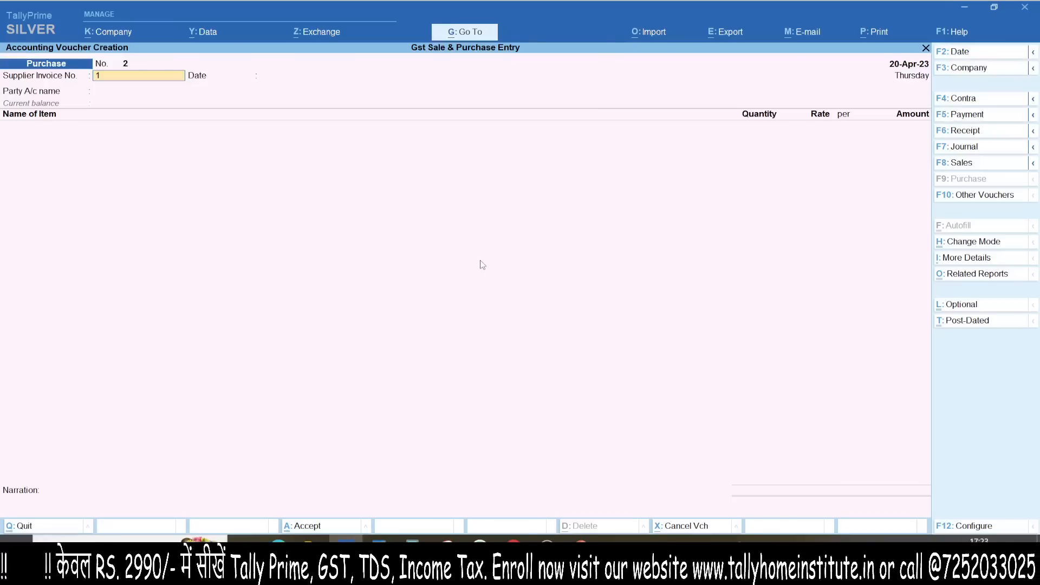
type("1")
key("Return")
key("Return")
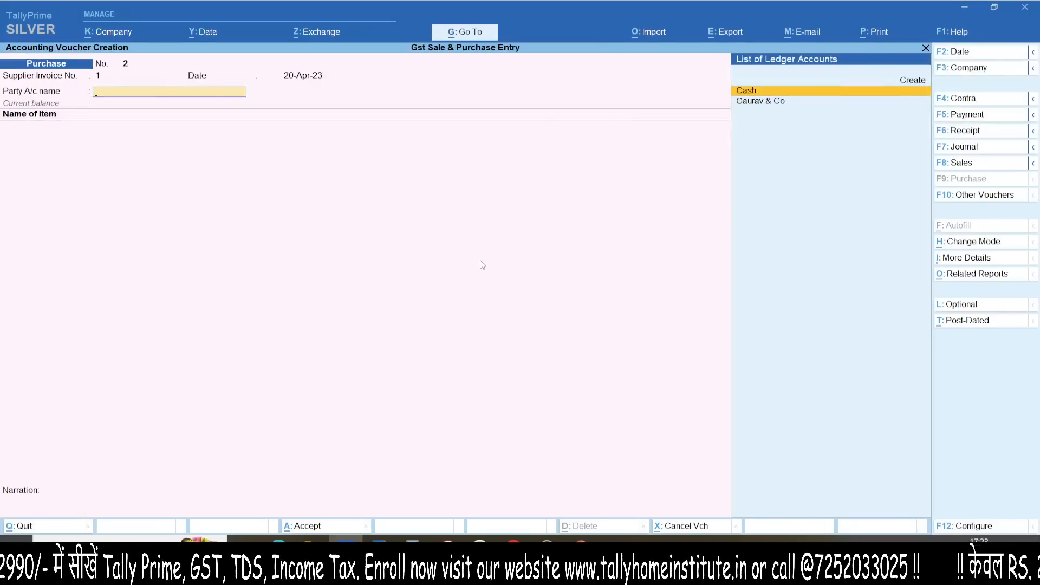
Step: Create a new party ledger 'ABC & CO.' under Sundry Creditors
key("alt+c")
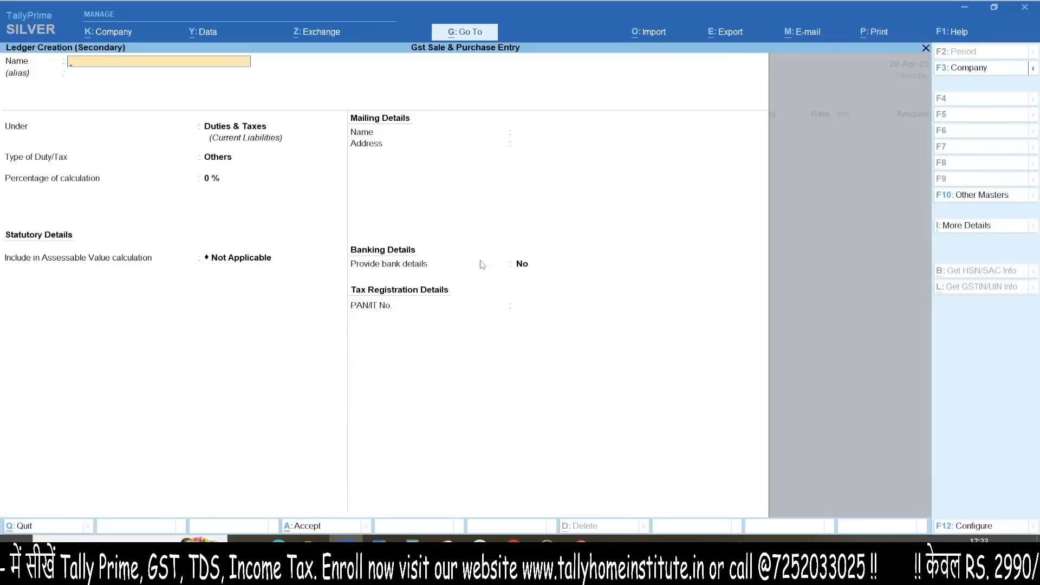
type("ABC")
key("BackSpace")
key("BackSpace")
key("BackSpace")
type("ABC & CO.")
key("Return")
type("SUNDR")
key("Return")
key("Return")
key("Return")
key("Return")
key("Return")
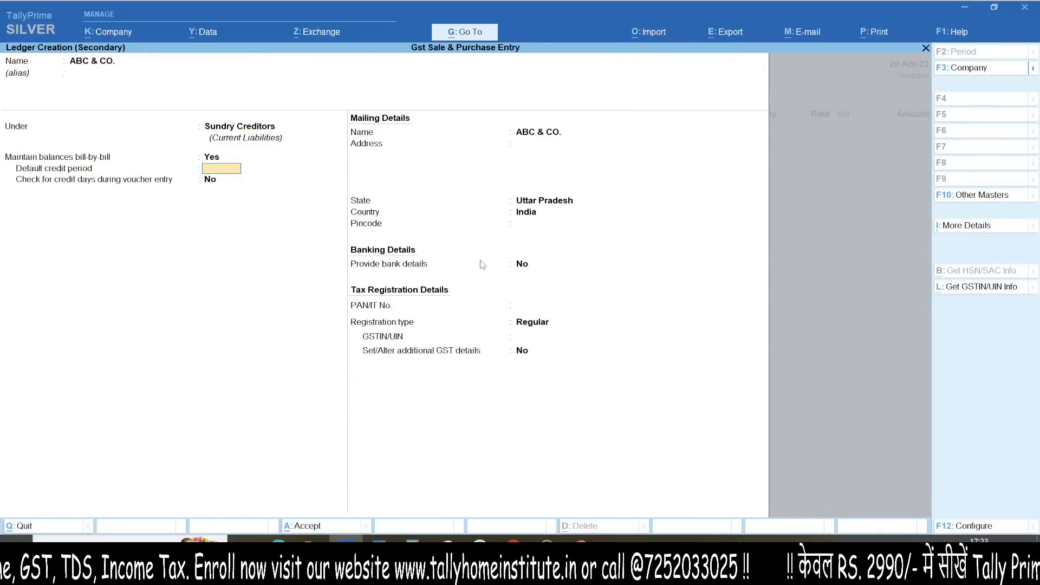
key("Return")
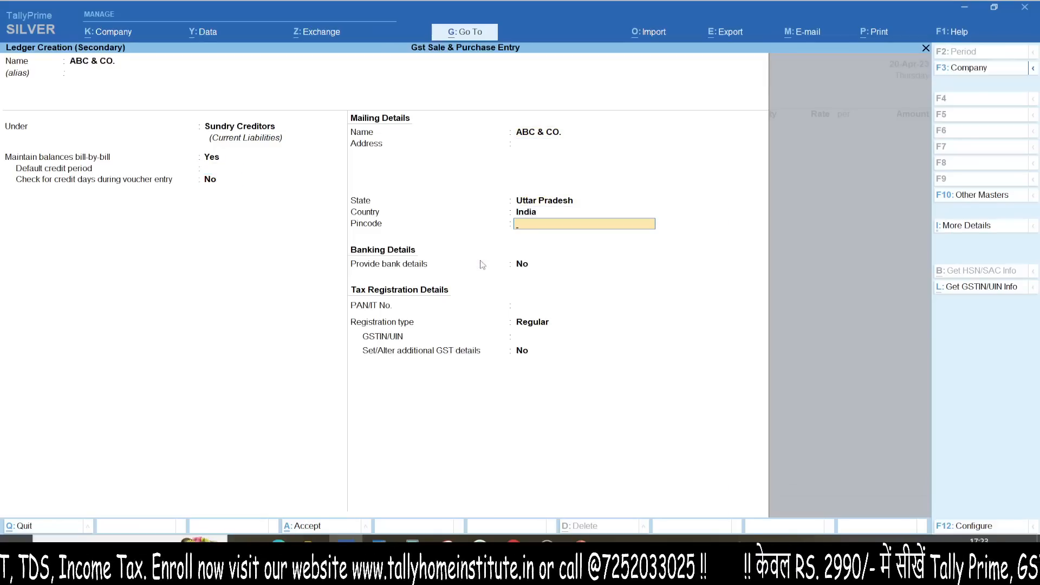
key("Return")
key("Return")
key("Return")
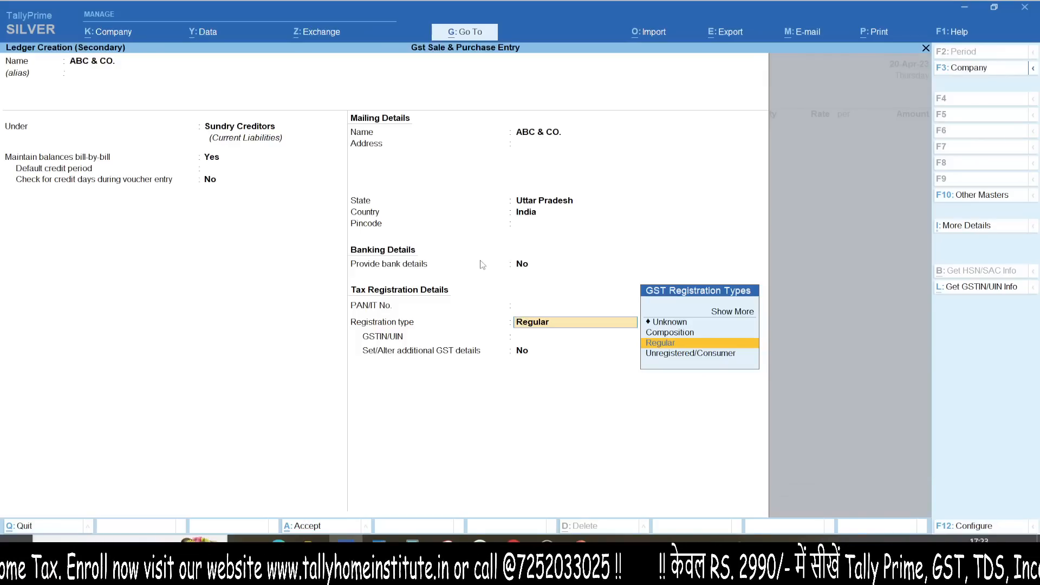
Step: Change ABC & CO.'s state to Haryana, set Regular registration, enter its GSTIN and save
key("BackSpace")
key("BackSpace")
key("BackSpace")
key("BackSpace")
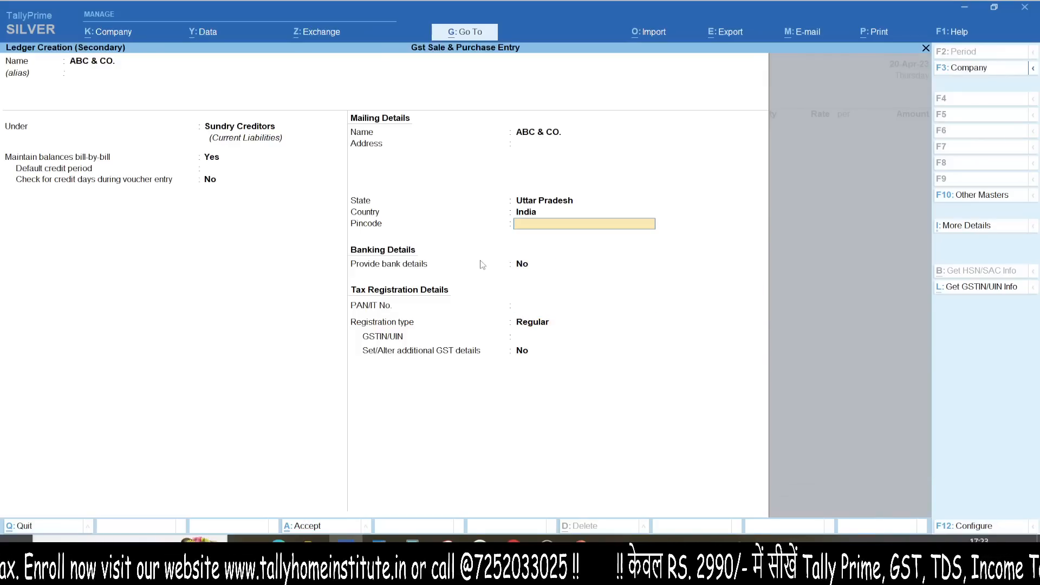
key("BackSpace")
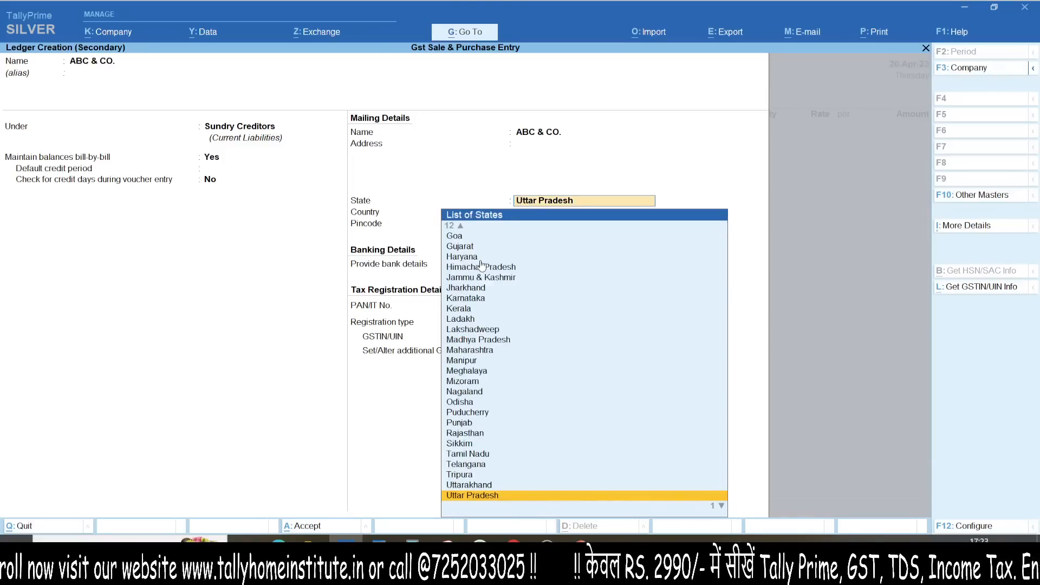
type("Har")
key("Return")
key("Return")
key("Return")
key("Return")
key("Return")
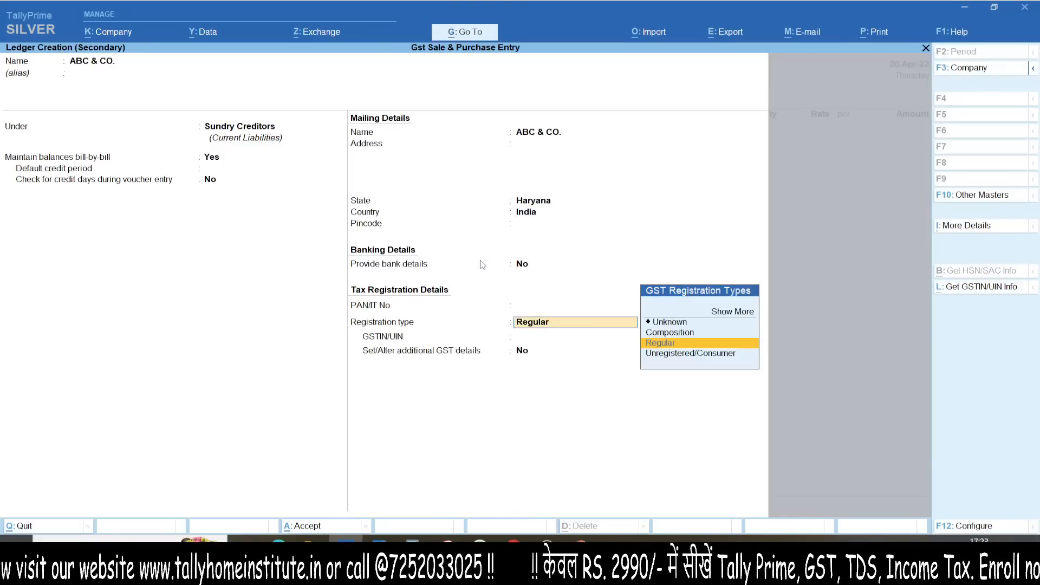
key("Return")
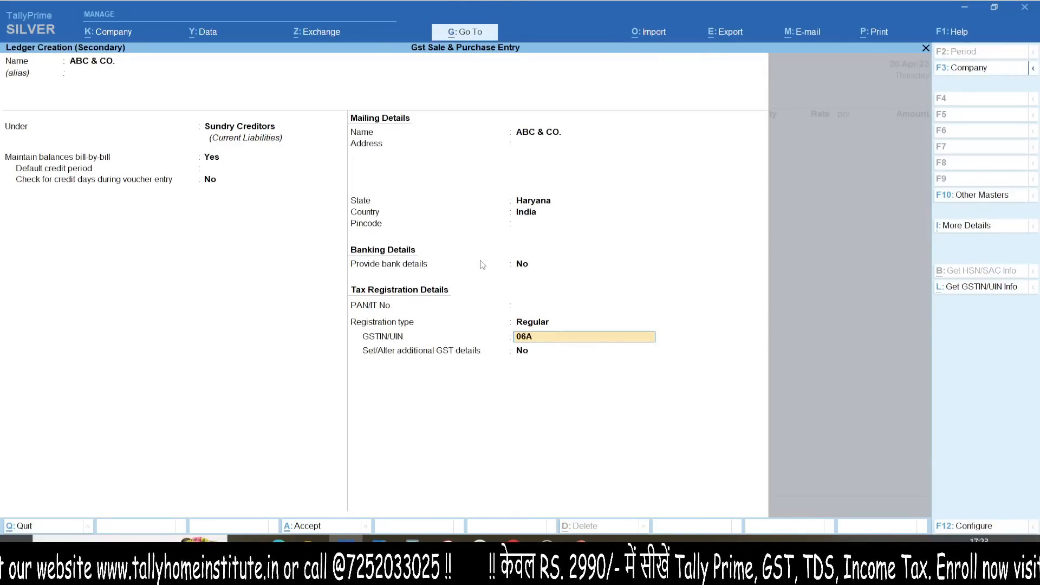
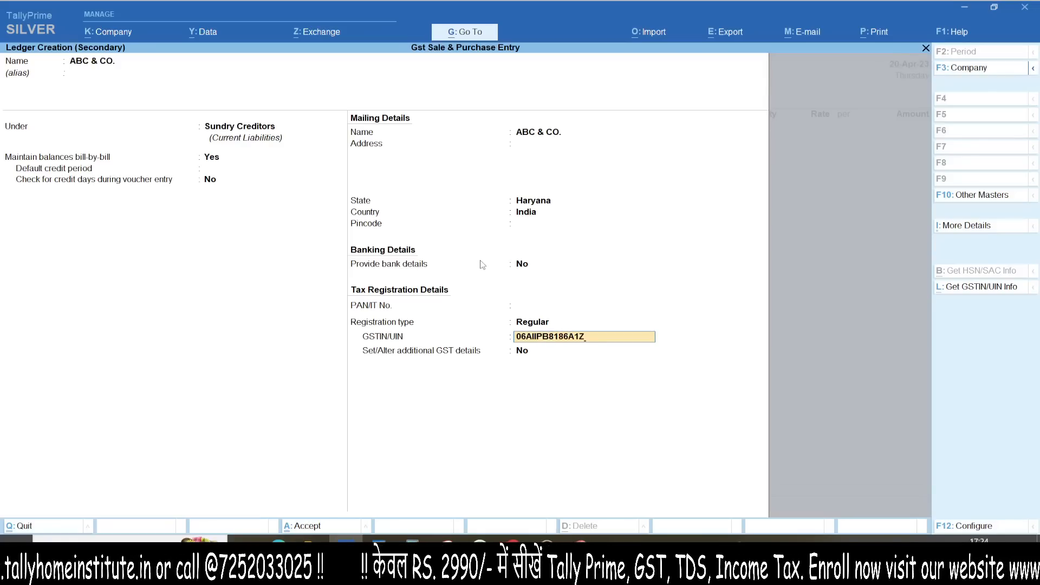
key("Return")
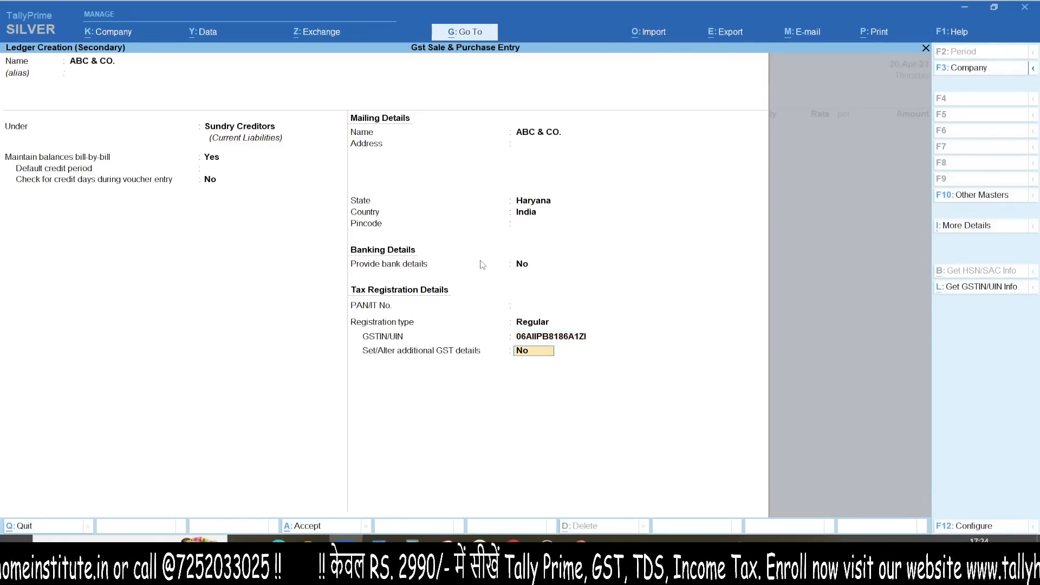
key("Return")
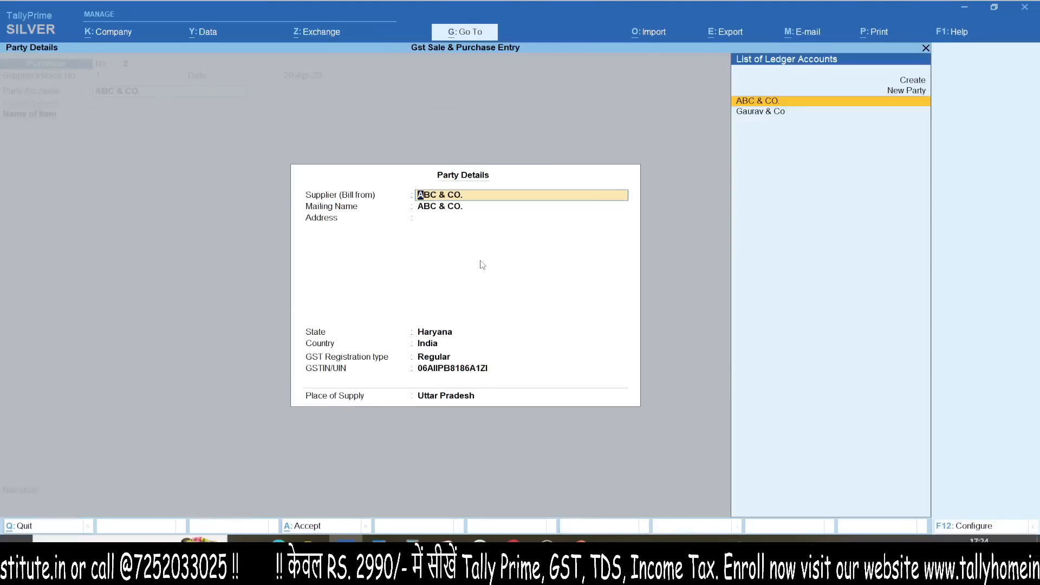
Step: Add Item A to the purchase voucher, 1 PCS at 1,000
key("ctrl+a")
type("IT")
key("Return")
key("Return")
type("1")
key("Return")
key("Return")
key("Return")
key("Return")
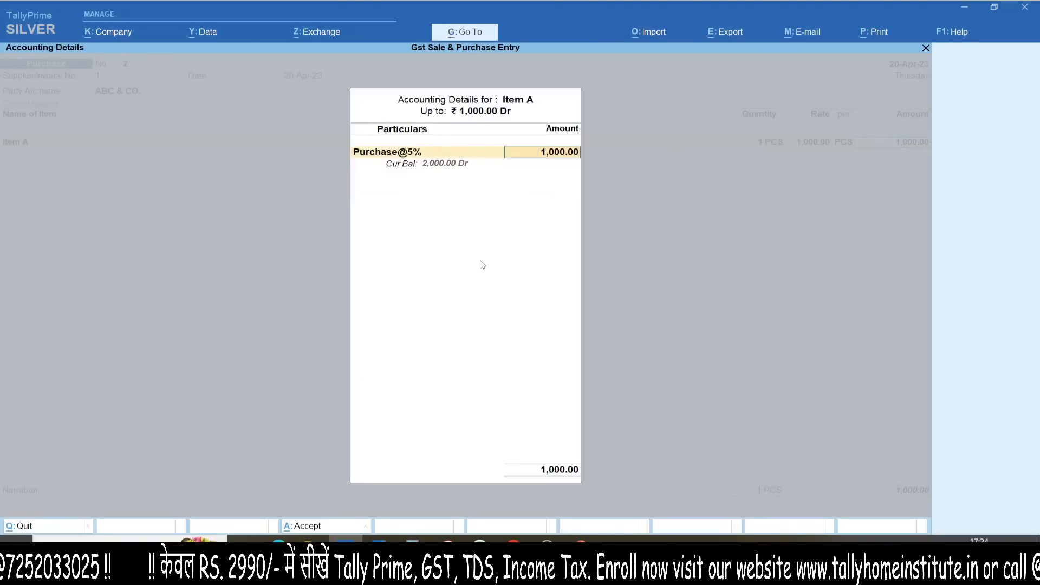
Step: Add Item B, 1 PCS at 1,500, reviewing its GST rate and accounting details
key("Return")
type("ITEM B")
key("Return")
key("Return")
key("Return")
type("1500")
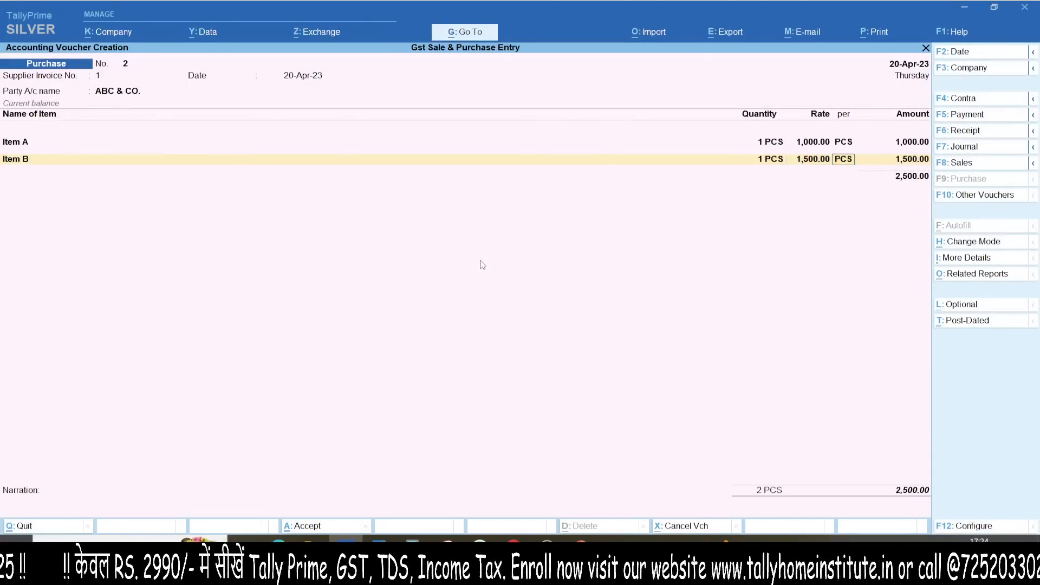
key("Return")
key("Return")
key("Return")
key("Return")
key("BackSpace")
key("Escape")
key("Return")
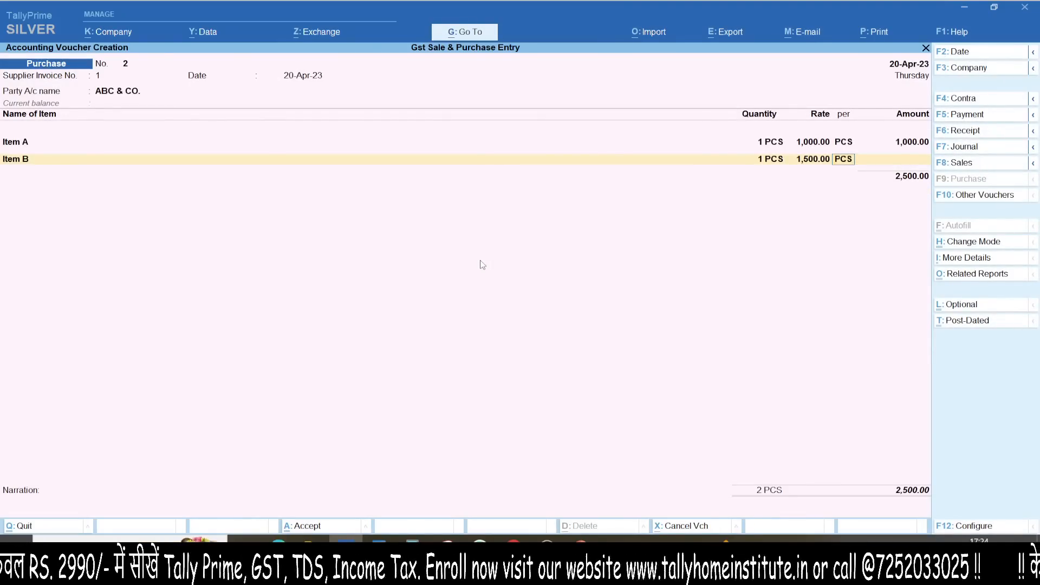
key("Return")
key("Return")
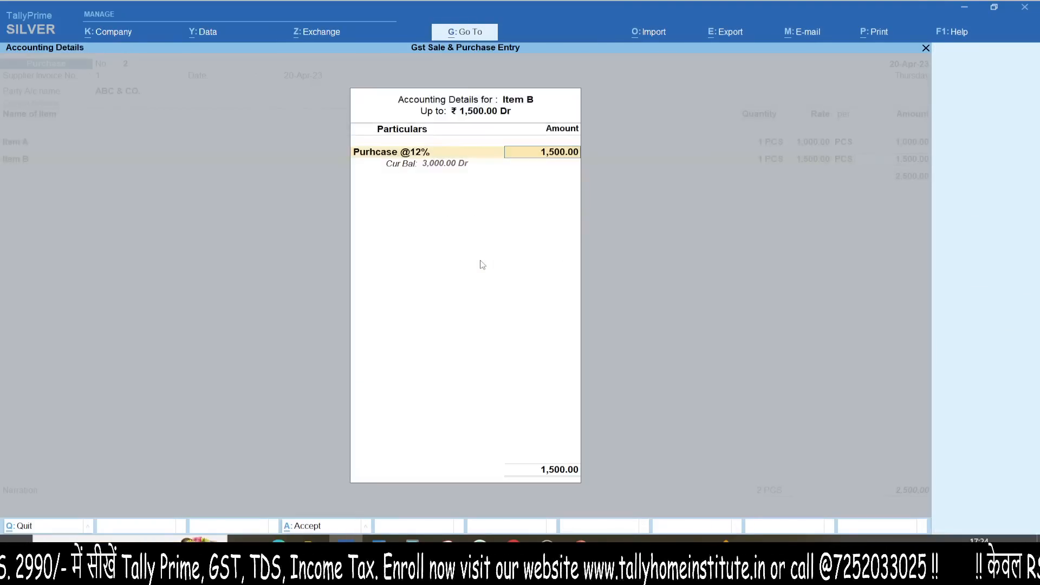
key("Return")
key("BackSpace")
key("Return")
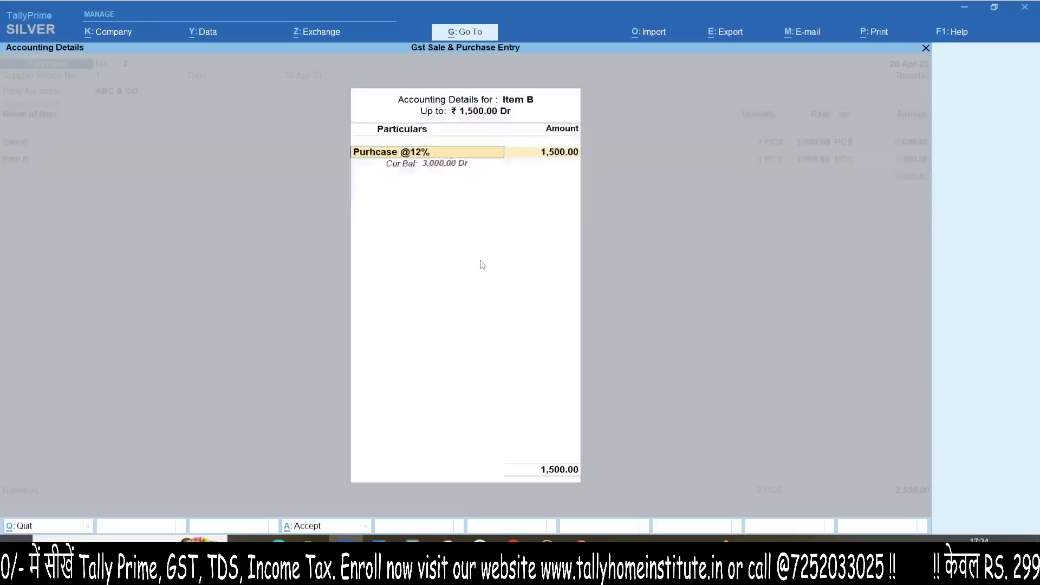
Step: Add Item C, 1 PCS at 2,000, with Purchase@18% as its ledger
key("Return")
type("ITE")
key("Down")
key("Down")
key("Return")
key("Return")
type("1")
key("Return")
key("Return")
key("Return")
key("Return")
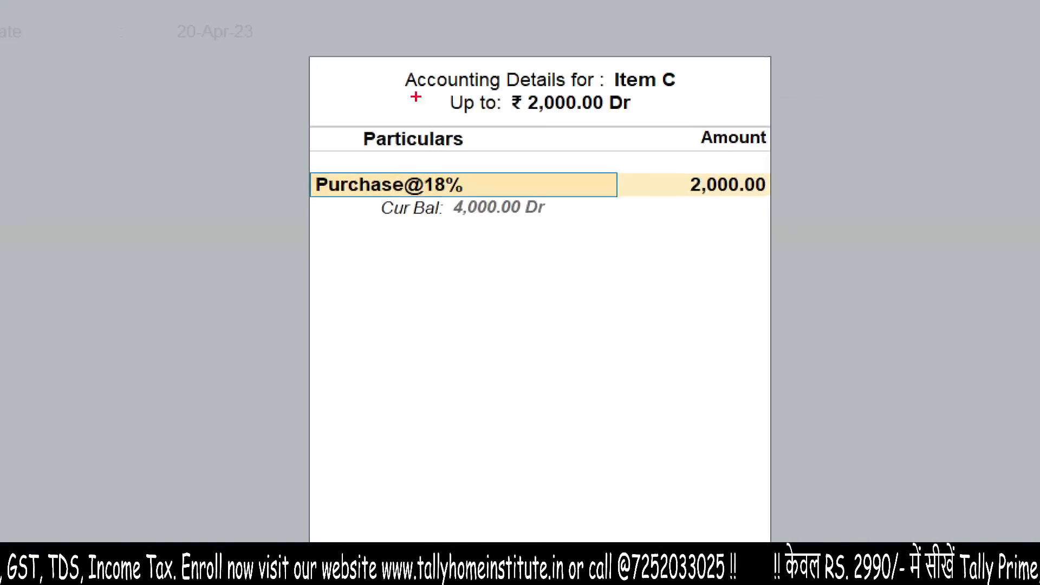
left_click_drag(373, 84, 142, 53)
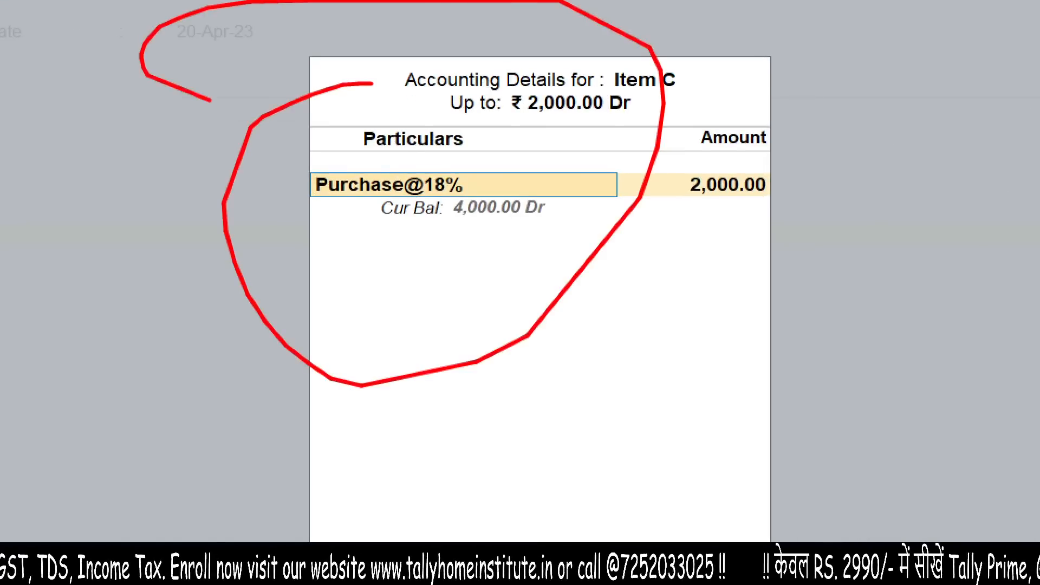
key("Escape")
key("Escape")
key("Escape")
key("Return")
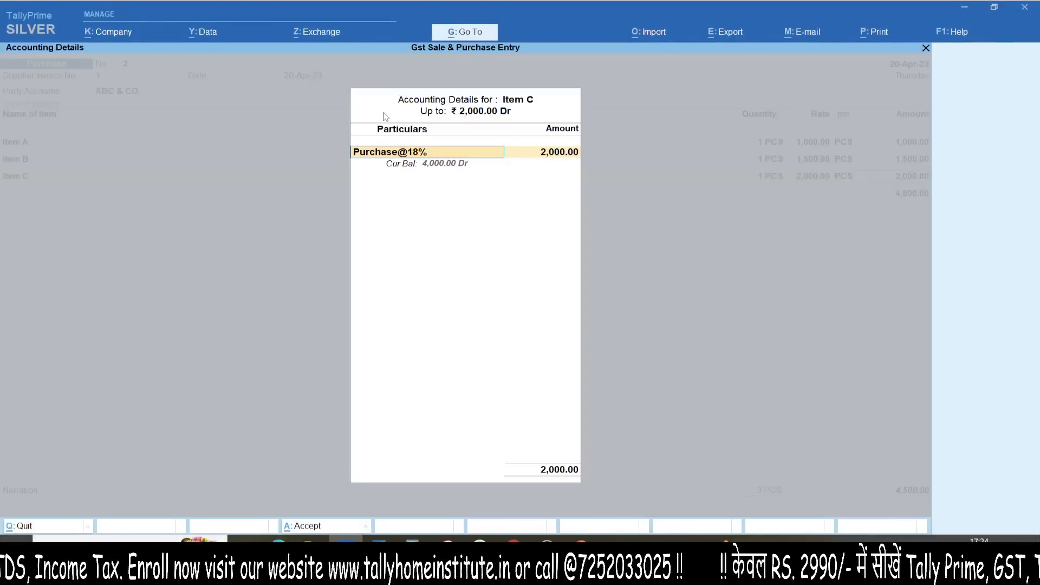
key("Return")
key("Return")
key("Escape")
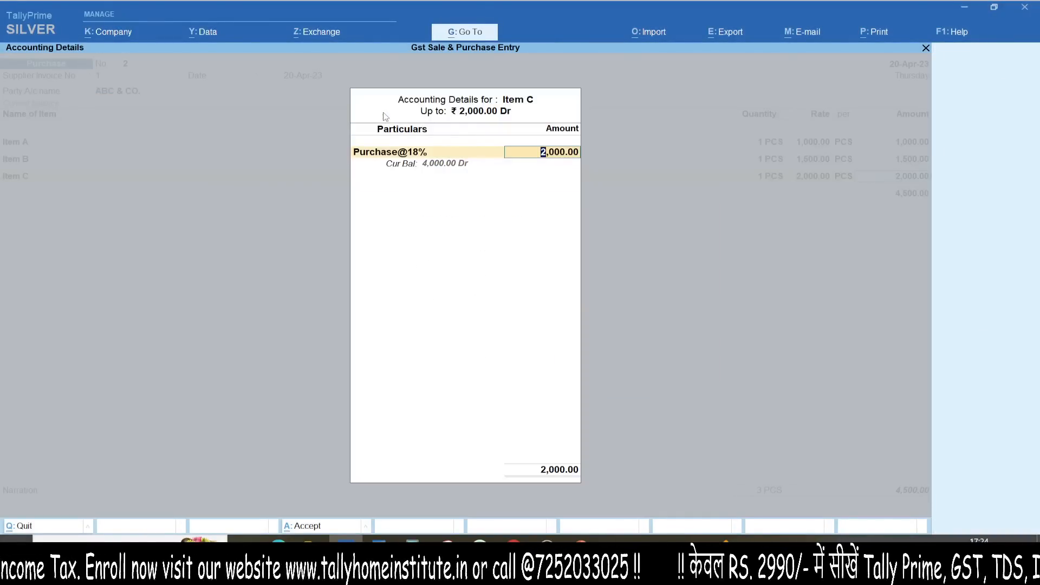
key("Return")
Step: Add Item D, 1 PCS at 2,500, bringing the total to 7,000.00
type("ITE")
key("Down")
key("Down")
key("Down")
key("Return")
key("Return")
type("1")
key("Return")
key("Return")
key("Return")
key("Return")
key("Return")
key("Return")
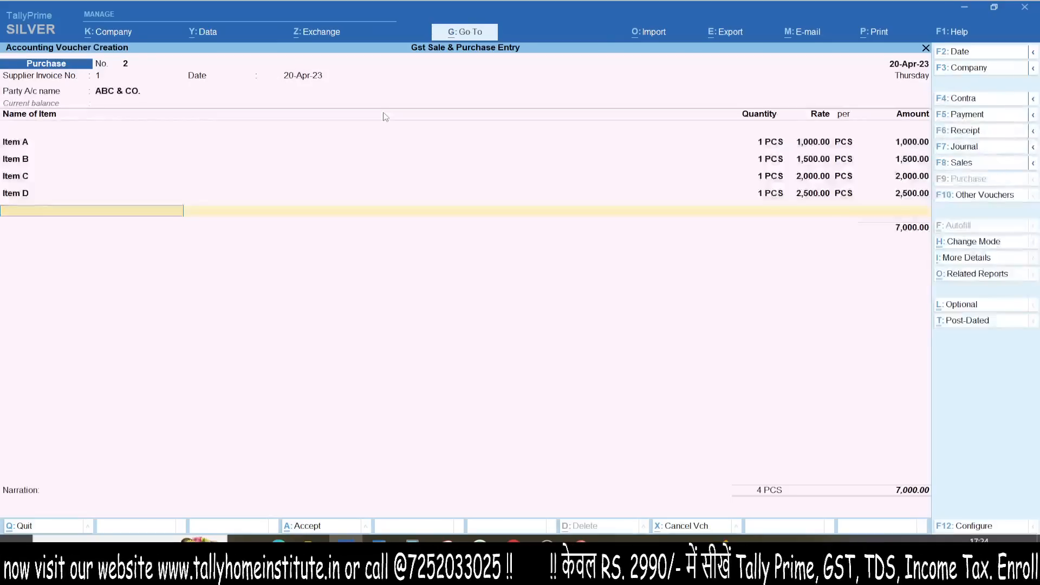
key("Return")
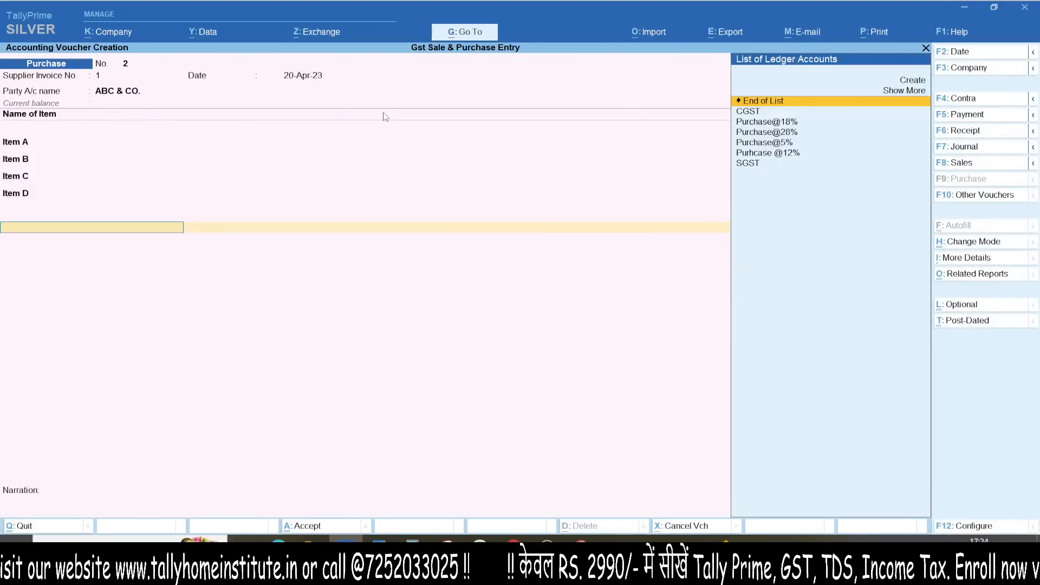
Step: Create an IGST ledger under Duties & Taxes with GST duty type IGST and add it
key("alt+c")
type("IGST")
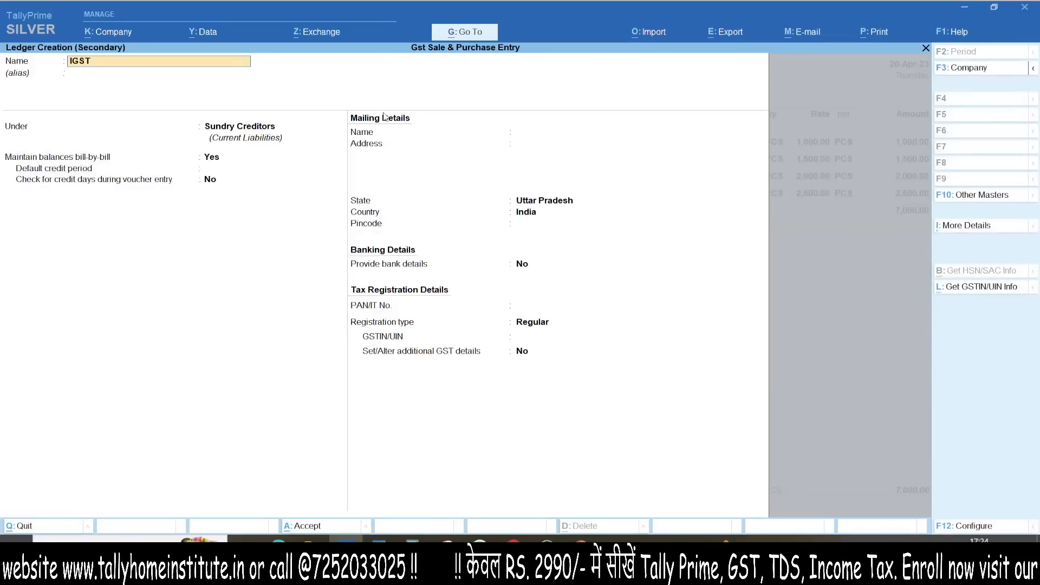
key("Return")
type("Du")
key("Return")
key("Up")
key("Return")
key("Return")
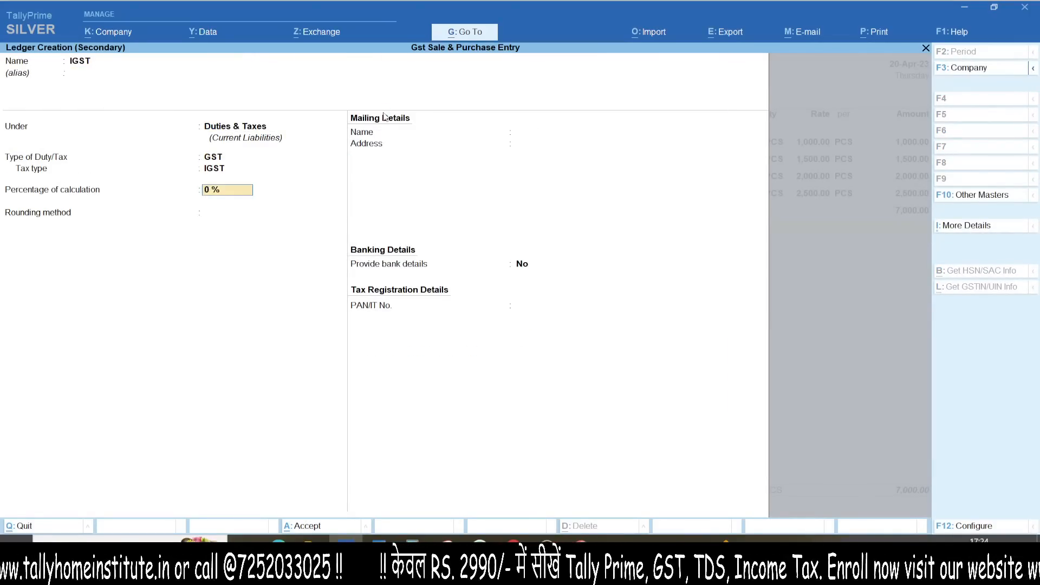
key("ctrl+a")
key("Return")
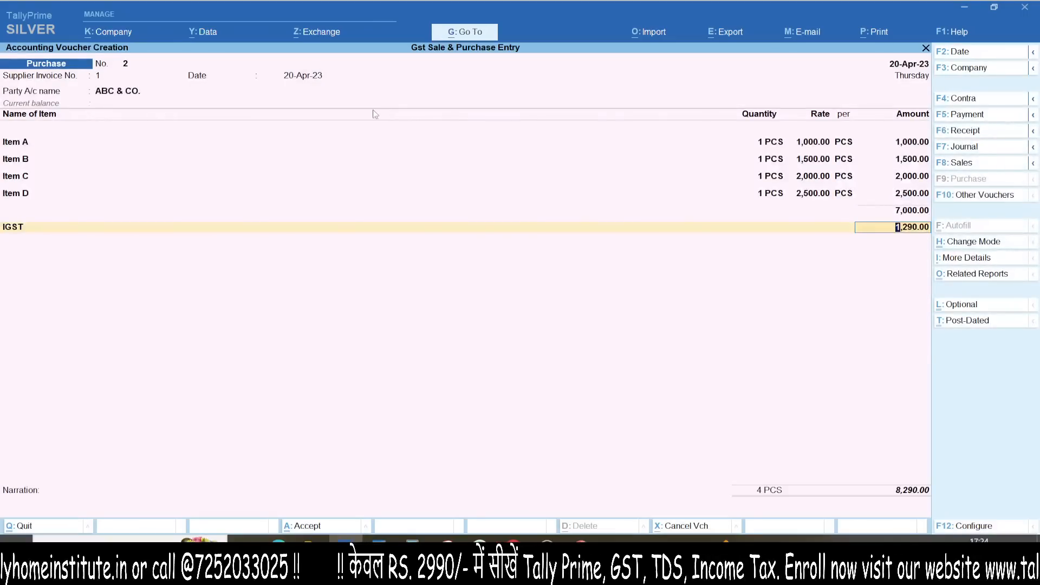
Step: Check the detailed tax analysis of the 1,290.00 IGST and save purchase voucher No. 2
left_click(977, 273)
key("Escape")
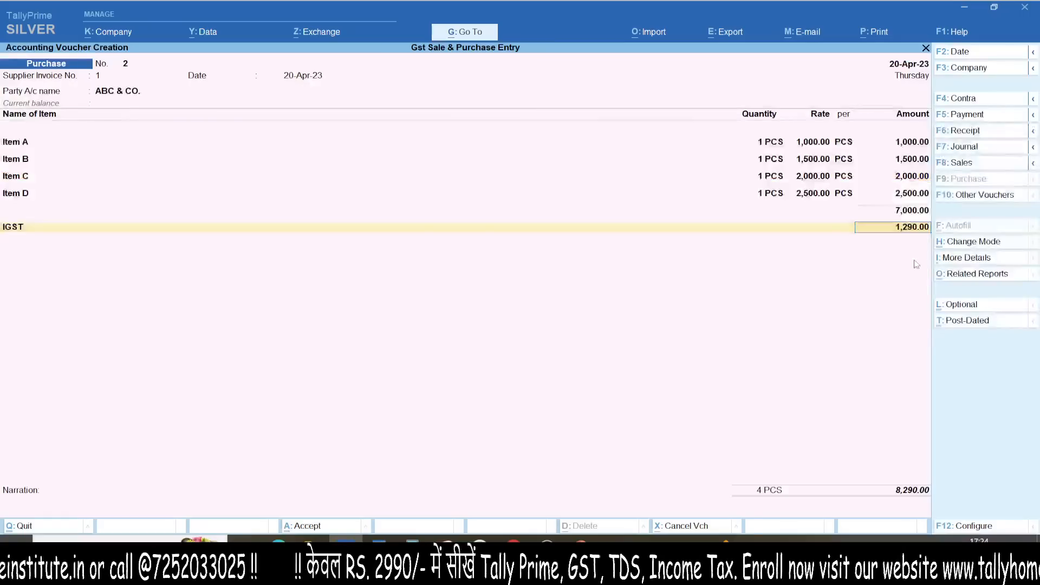
key("ctrl+o")
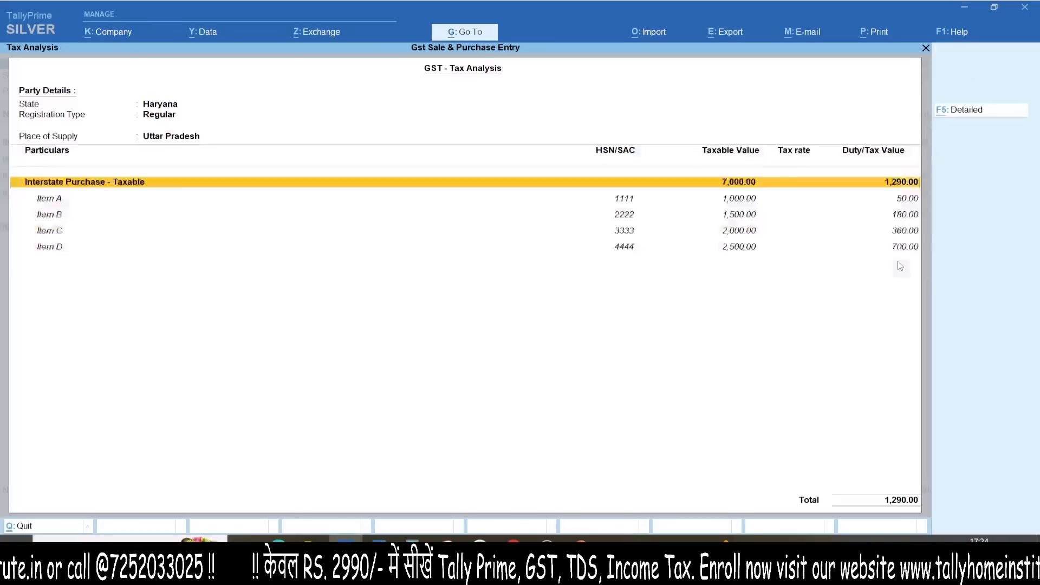
left_click(849, 220)
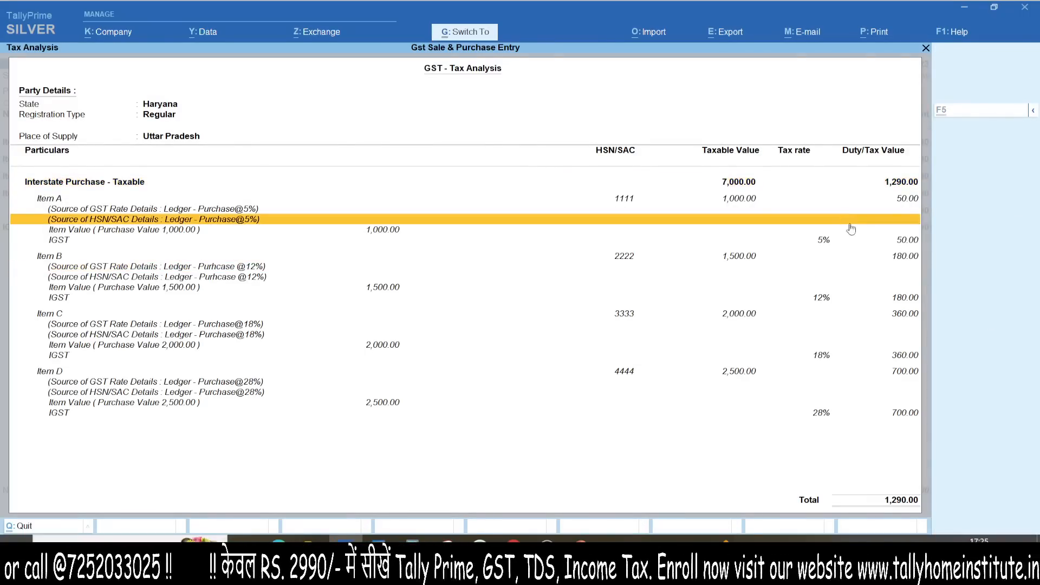
mouse_move(814, 30)
left_mouse_down()
mouse_move(692, 342)
mouse_move(439, 86)
left_mouse_up()
key("Escape")
key("Escape")
key("ctrl+1")
left_click(916, 203)
left_click_drag(893, 169, 248, 189)
key("Escape")
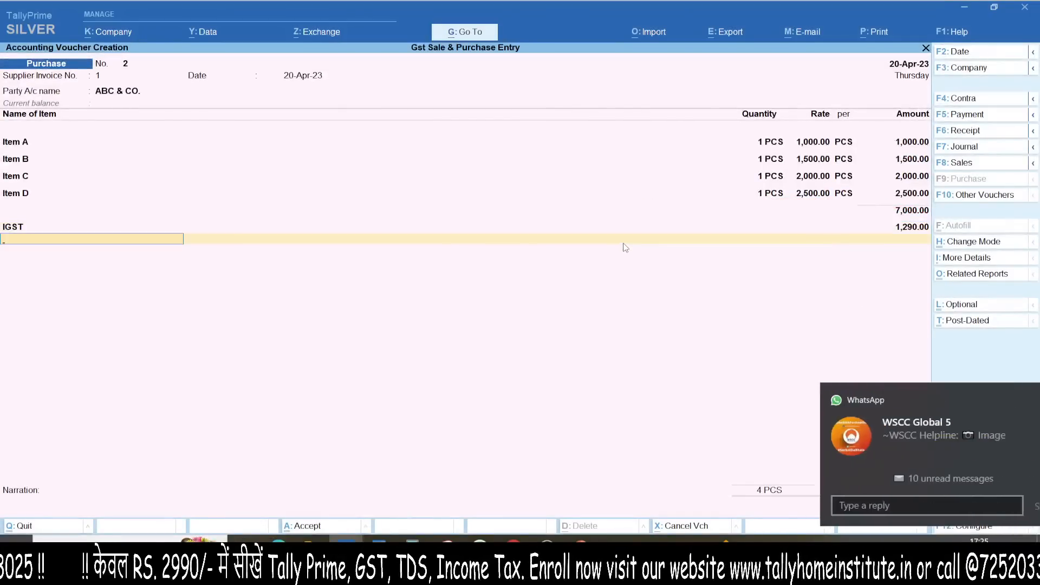
key("Return")
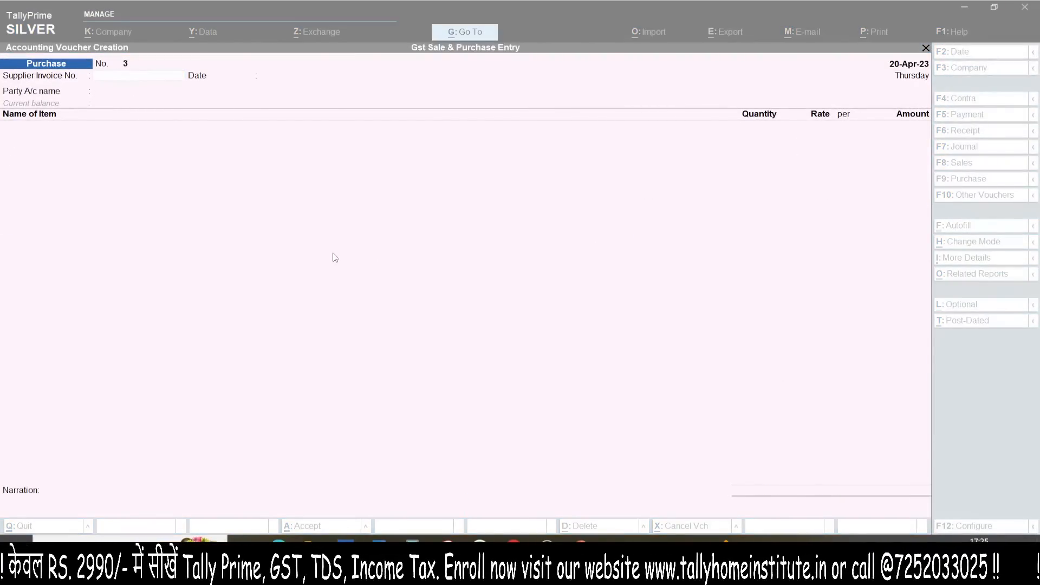
key("Escape")
Step: Quit voucher entry and check the detailed Profit & Loss showing 14,000.00 purchases
key("y")
key("p")
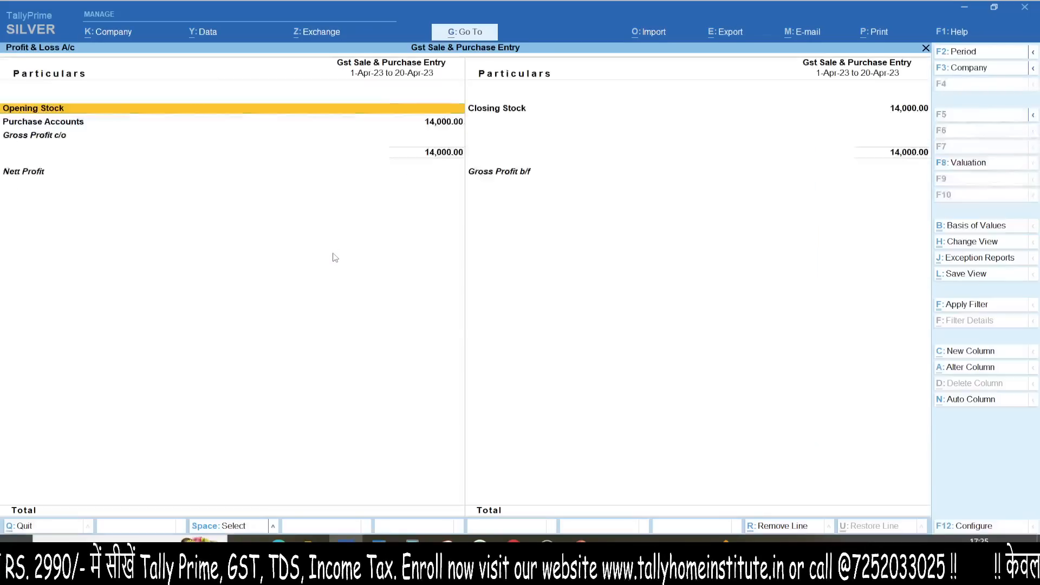
key("alt+F5")
key("Down")
key("Down")
key("Down")
key("Down")
key("Down")
key("Down")
key("Down")
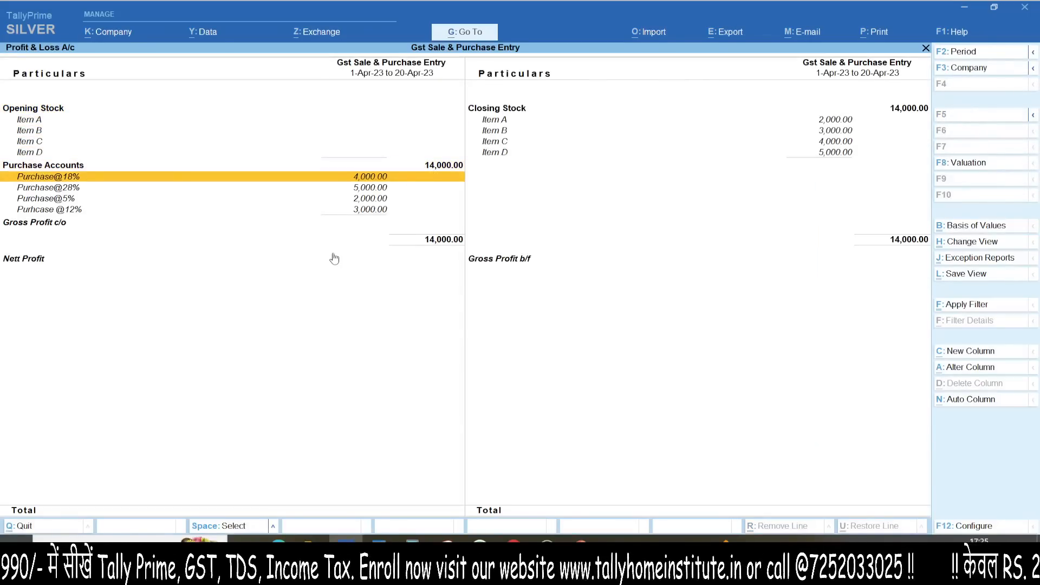
key("Escape")
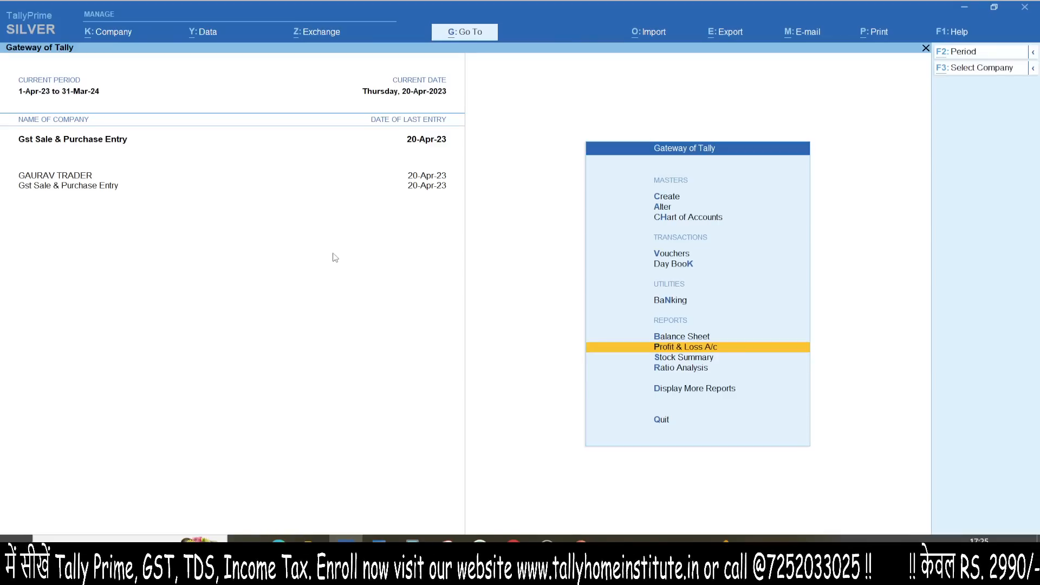
Step: Open GSTR-3B via Go To to review the input tax credit, then close it
key("alt+g")
type("GSTR3")
key("Return")
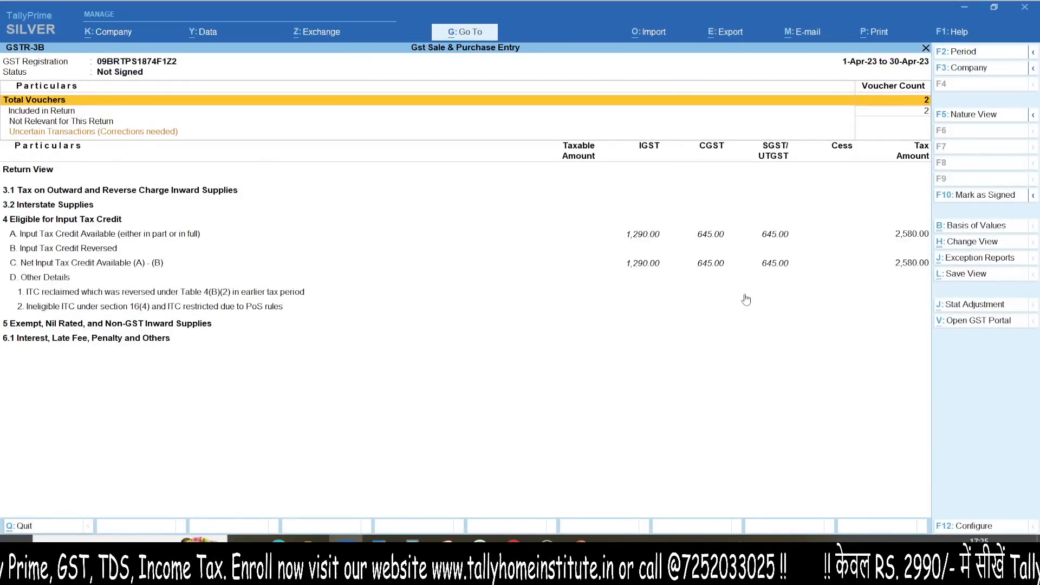
key("Escape")
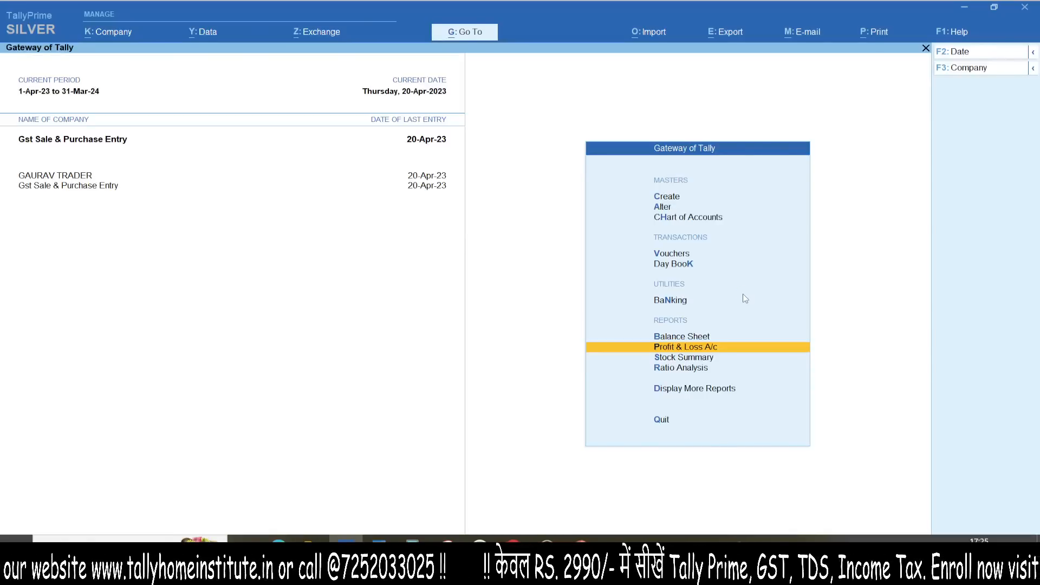
Step: Start a new sales voucher with Gaurav & Co as the party, accepting party details
key("v")
key("F8")
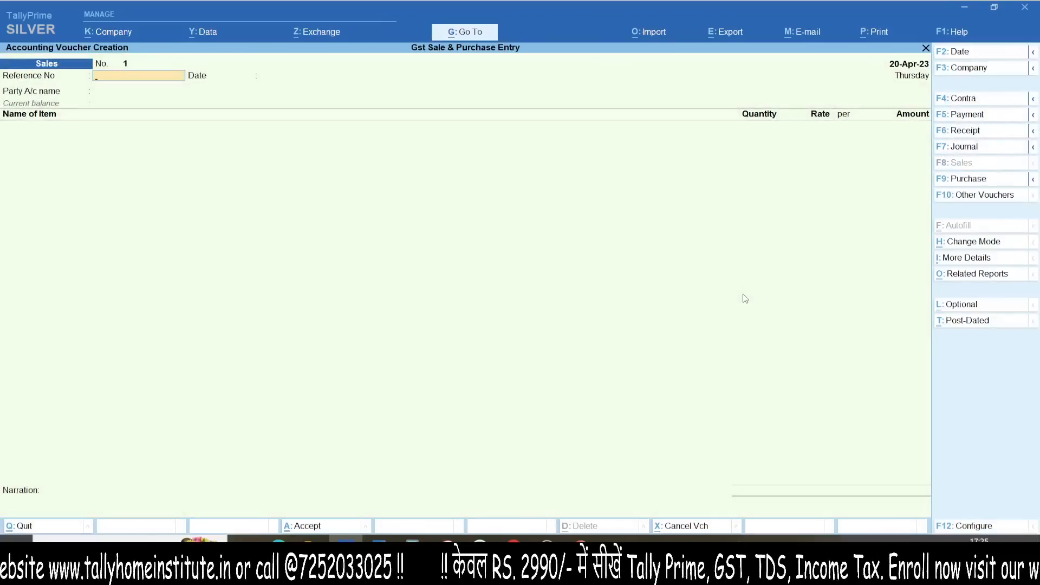
key("Return")
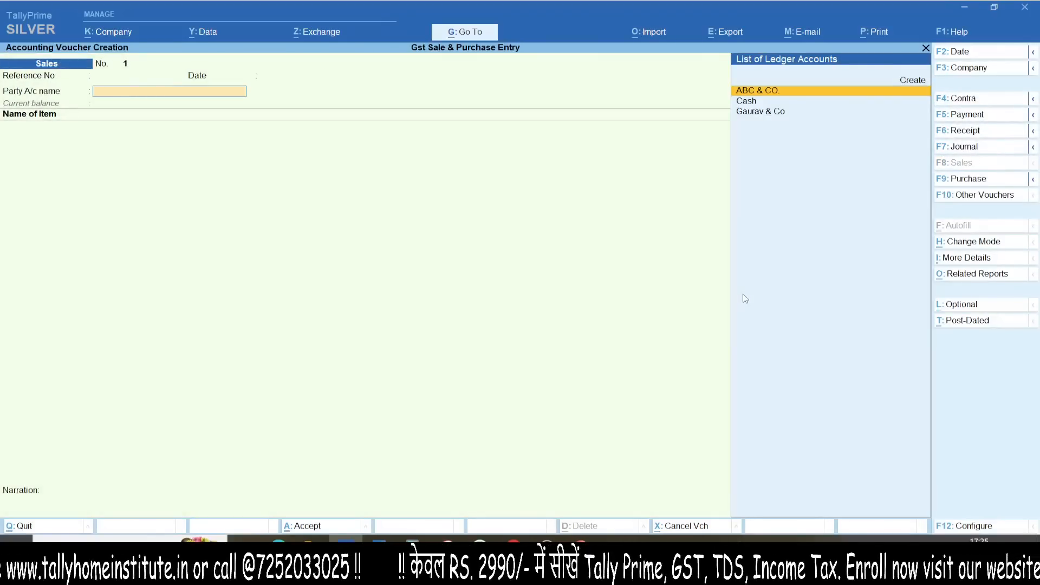
key("Down")
key("Down")
key("Return")
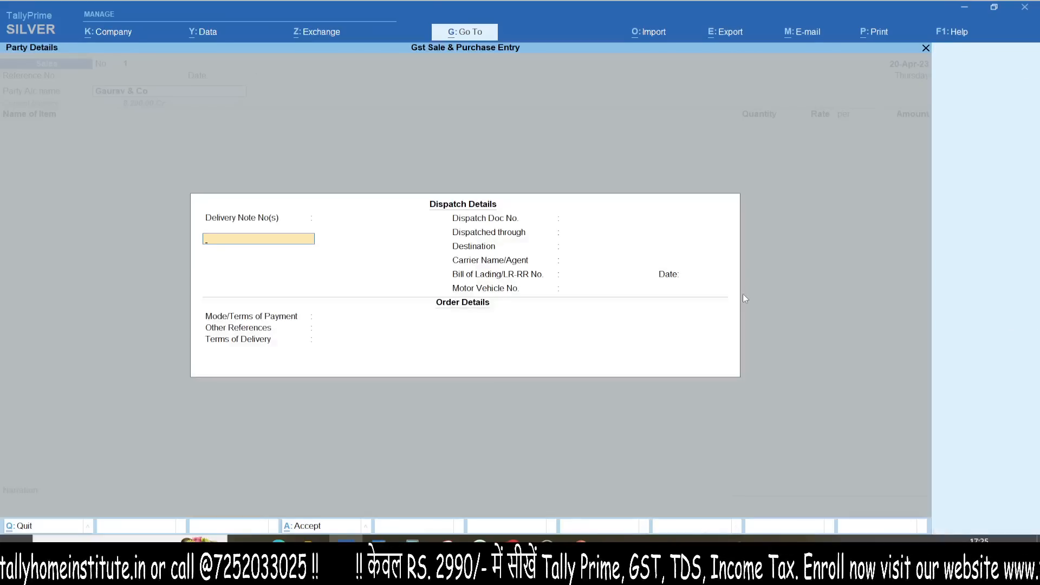
key("ctrl+a")
key("ctrl+a")
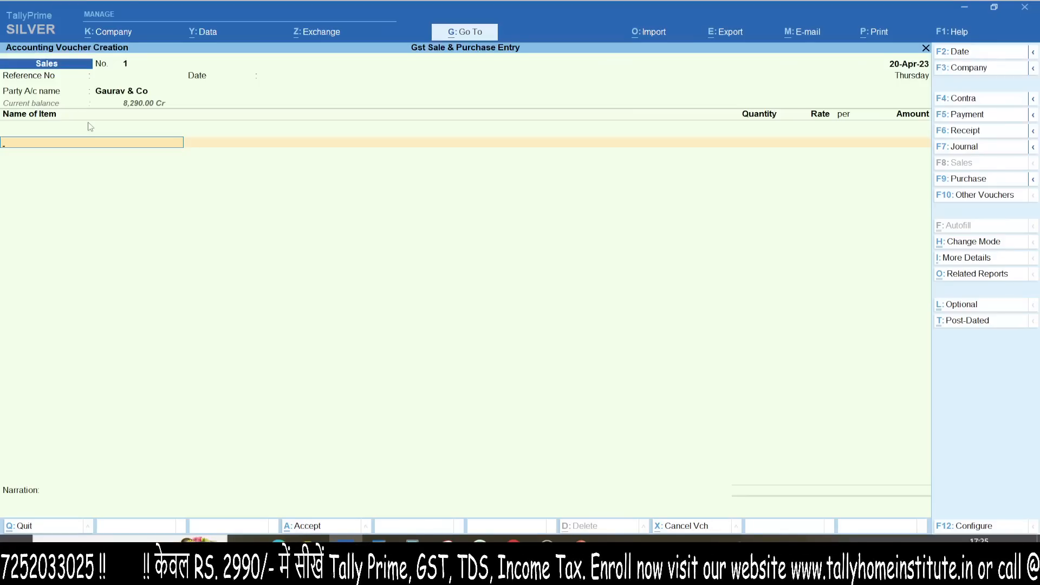
Step: Enter Item A on the sales voucher, 1 PCS at 2,000.00
type("ITE")
key("Return")
key("Return")
type("1")
key("Return")
type("2000")
key("Return")
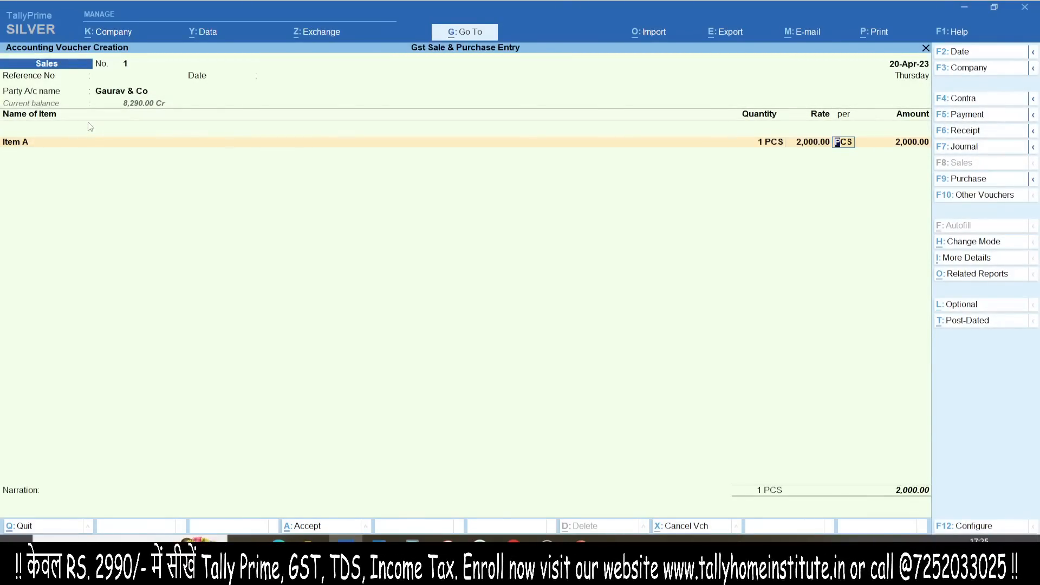
key("Return")
key("alt+c")
Step: Abandon the half-typed SALE ledger and adjust the buyer details option in voucher configuration
type("SALE")
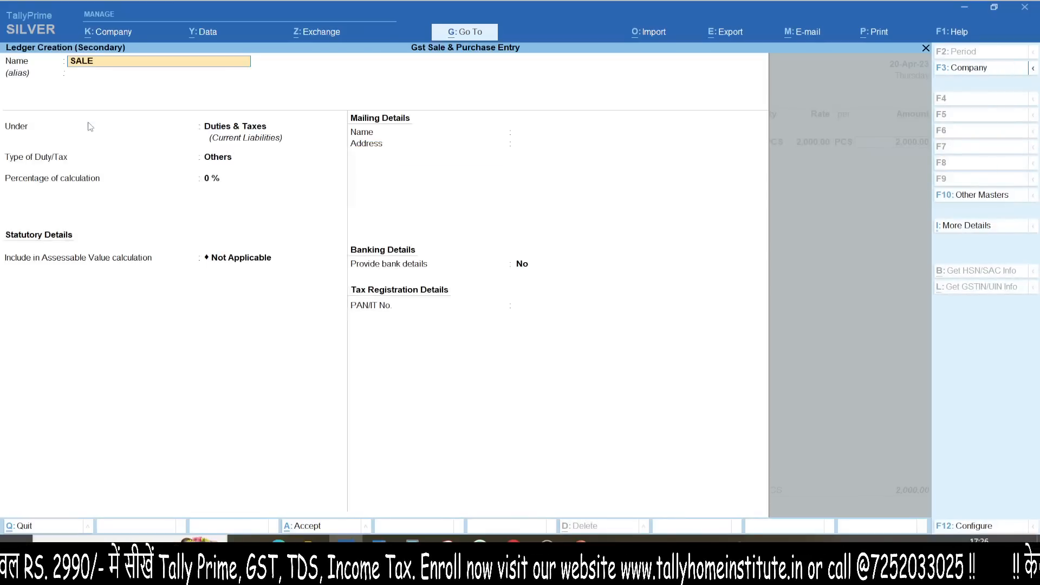
key("BackSpace")
key("BackSpace")
key("BackSpace")
key("BackSpace")
key("Escape")
key("Escape")
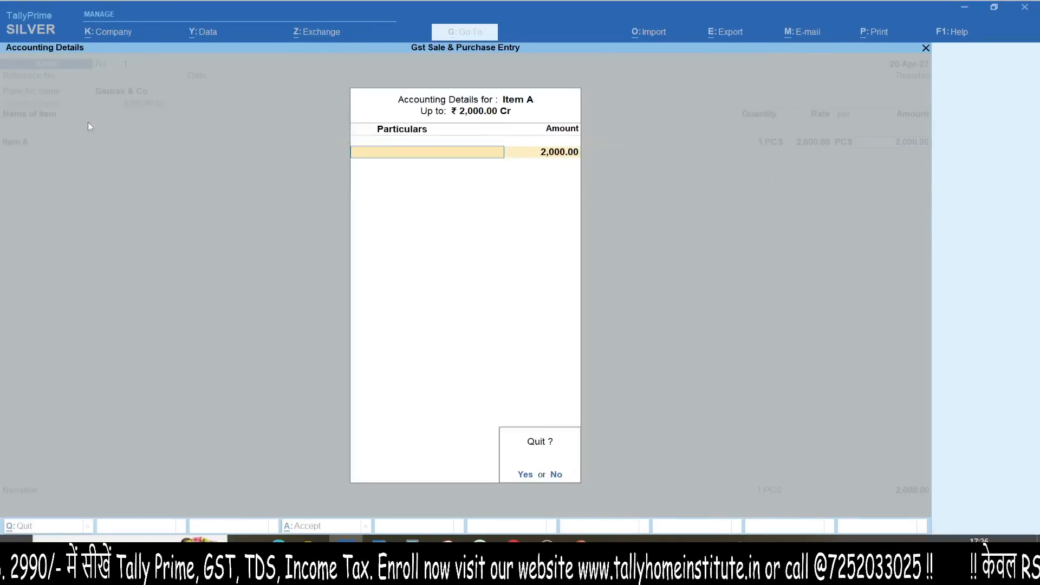
key("y")
key("F12")
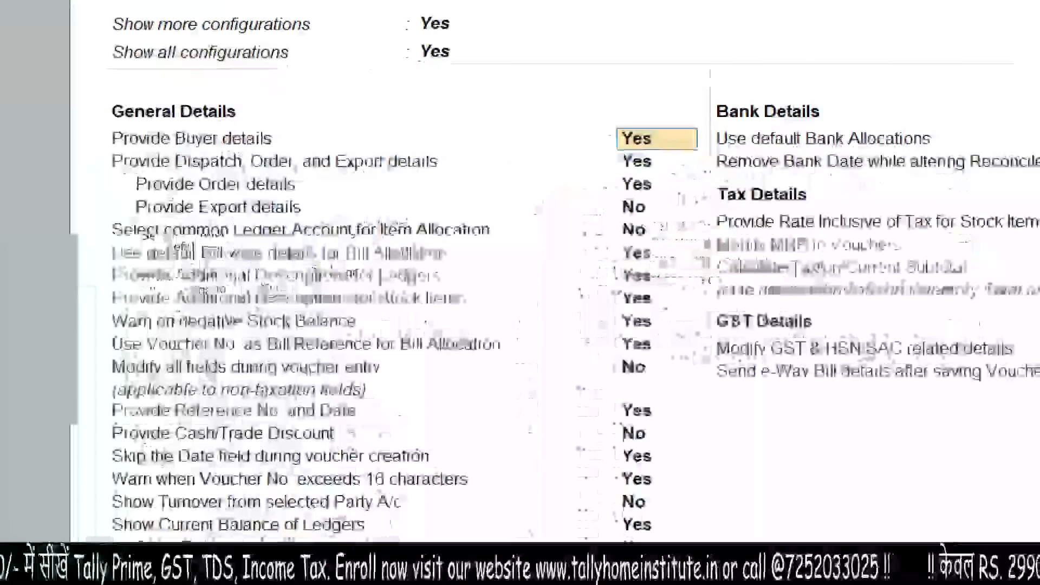
left_click_drag(446, 235, 518, 235)
left_click_drag(456, 194, 509, 253)
key("Escape")
key("Escape")
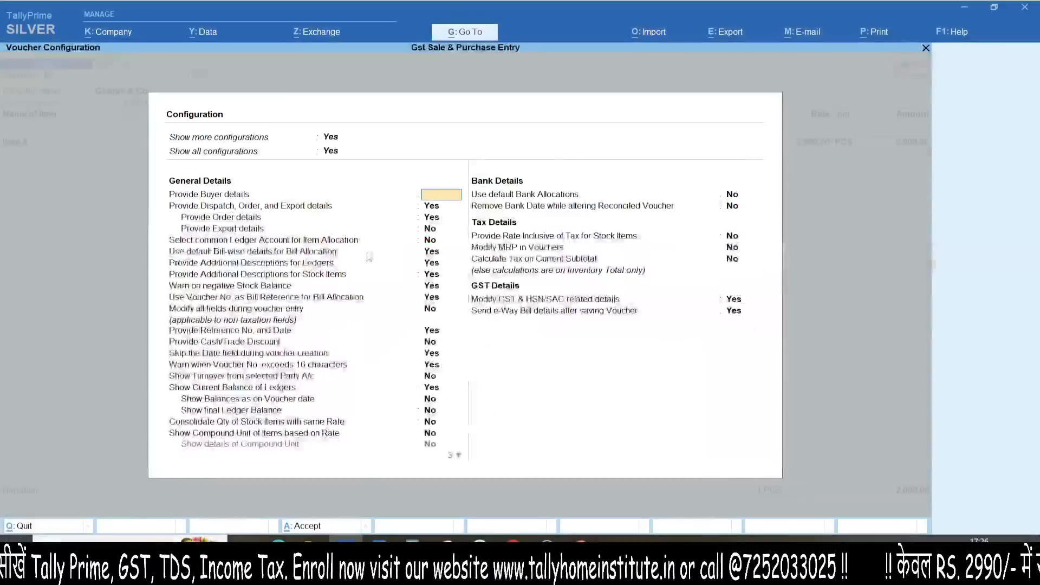
key("Escape")
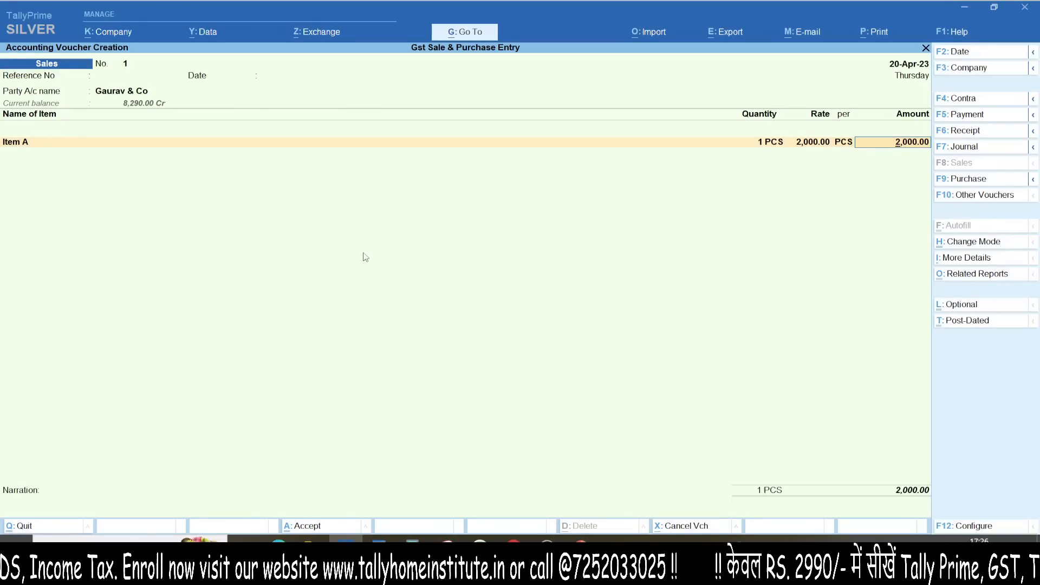
Step: From Item A's accounting details, create ledger SALE @5% under Sales Accounts
key("Return")
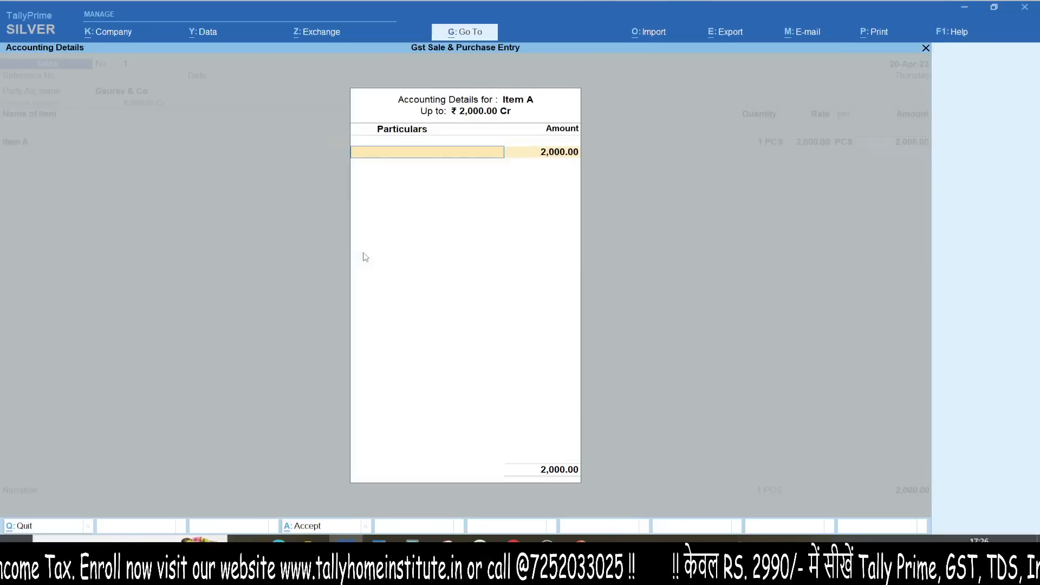
key("alt+c")
type("SALE @5%")
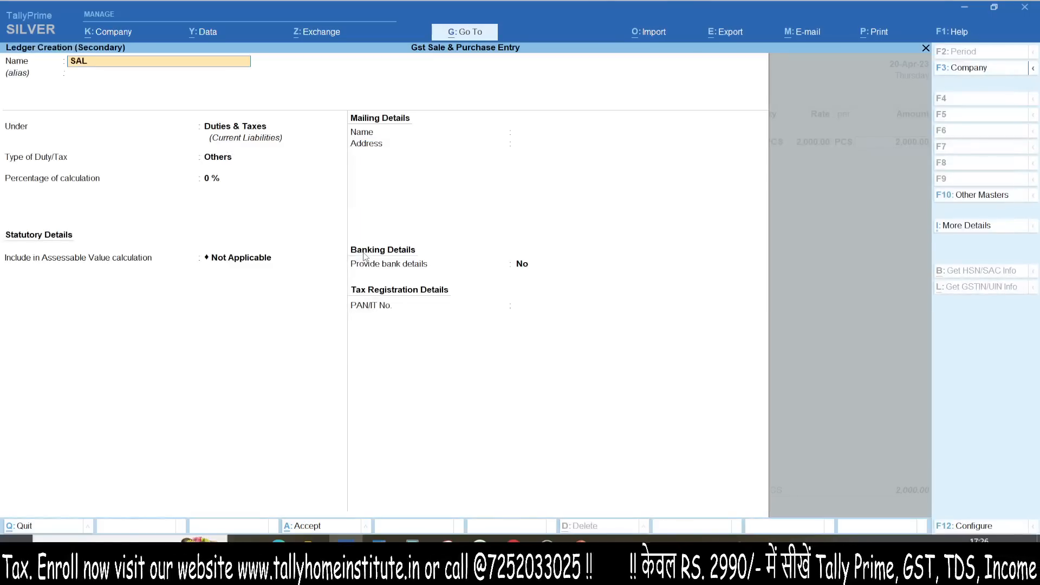
key("Return")
key("Return")
type("SA")
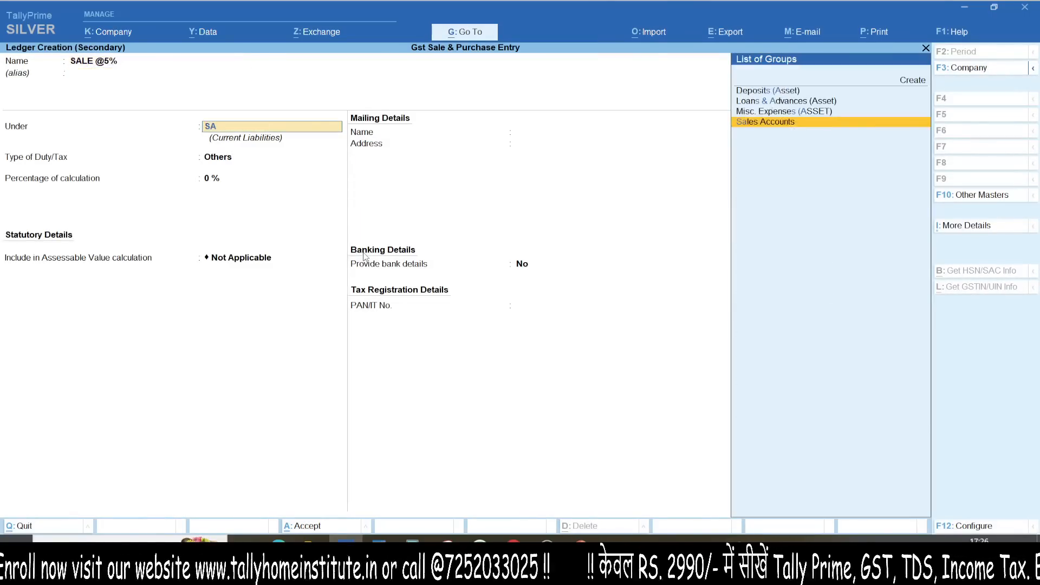
key("Return")
key("Return")
key("Return")
key("Return")
key("Return")
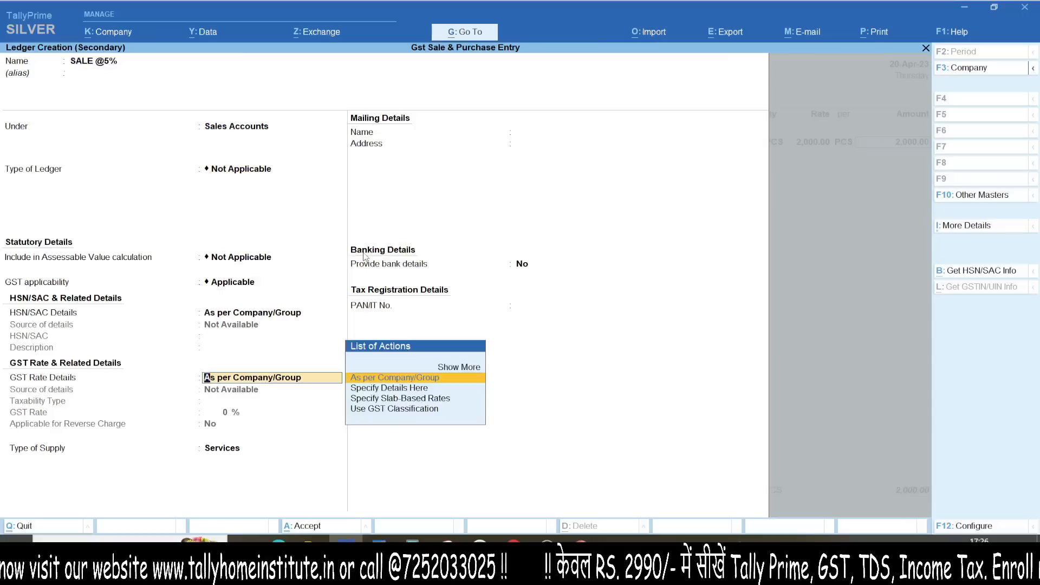
key("BackSpace")
Step: Give SALE @5% HSN 1111, Taxable 5% GST for Goods, save it, and allocate Item A's 2,000
key("Down")
key("Return")
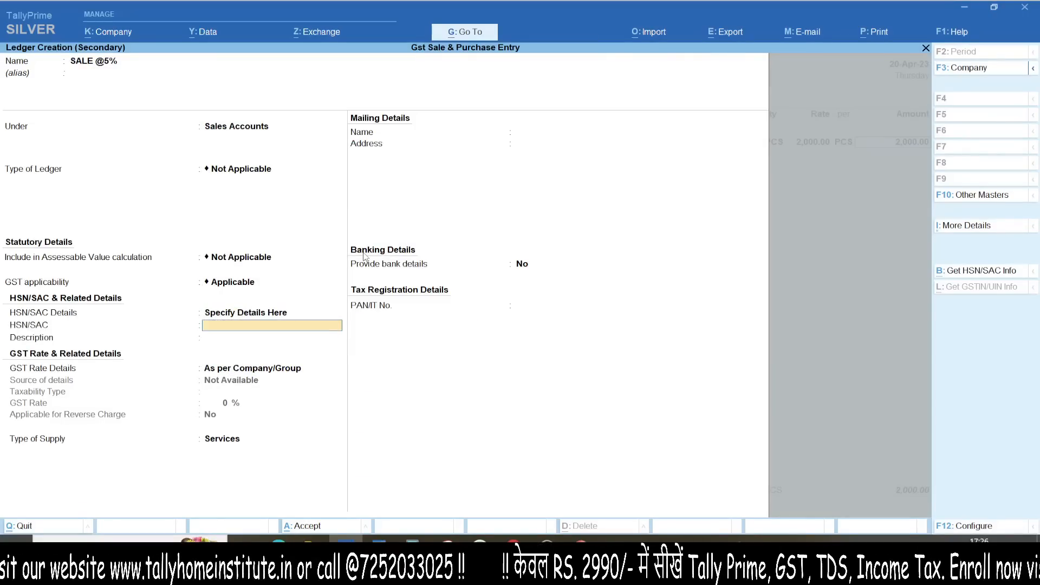
type("1111")
key("Return")
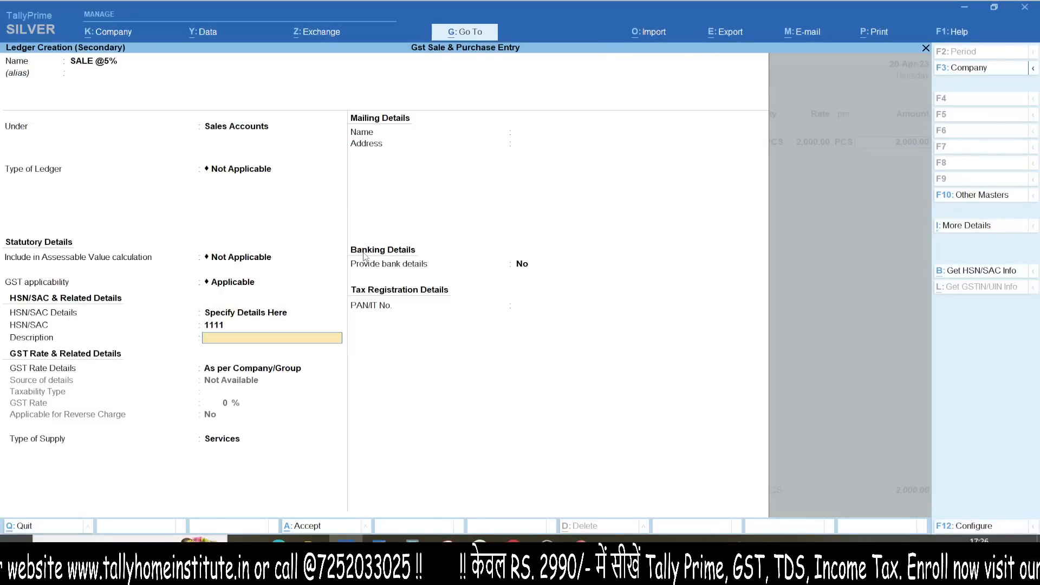
key("Return")
key("Down")
key("Return")
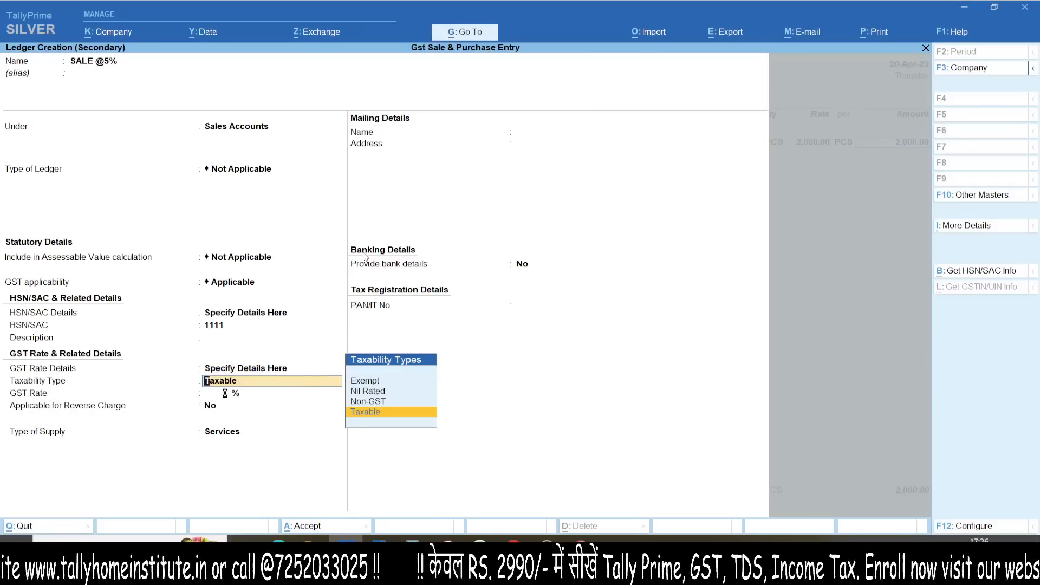
key("Return")
type("5")
key("Return")
key("Return")
key("Up")
key("Return")
key("ctrl+a")
key("ctrl+a")
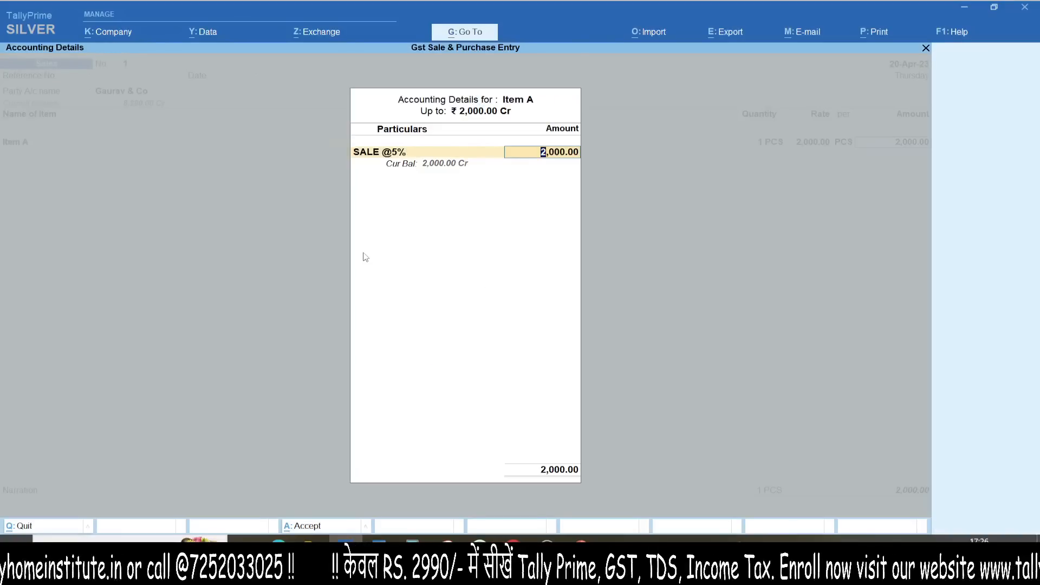
key("Return")
Step: Add Item B as the second line at 2,500
type("ITEM")
key("Down")
key("Return")
key("Return")
type("2500")
key("Return")
key("Return")
key("Return")
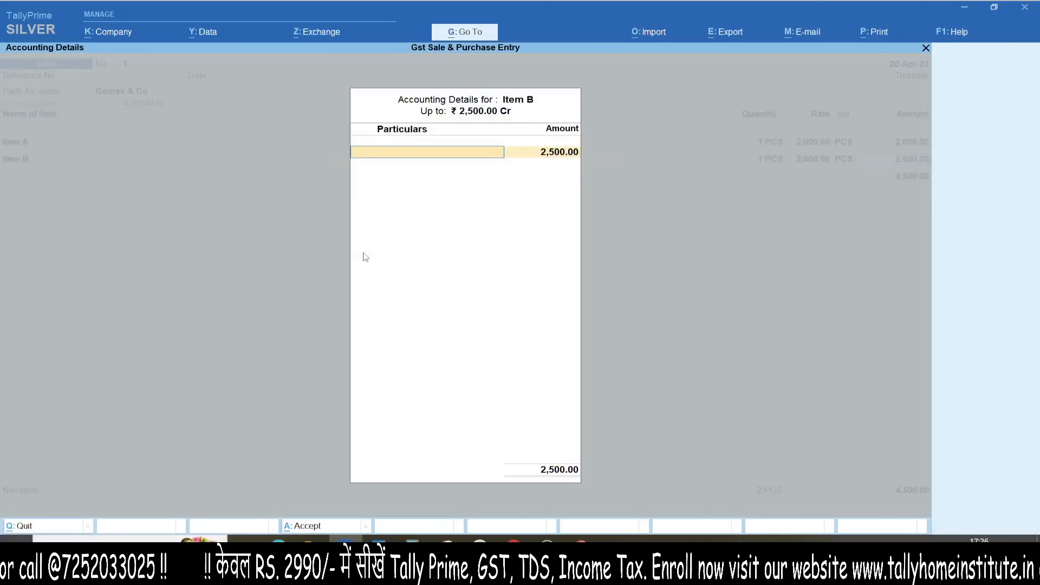
key("alt+c")
type("SALE @12")
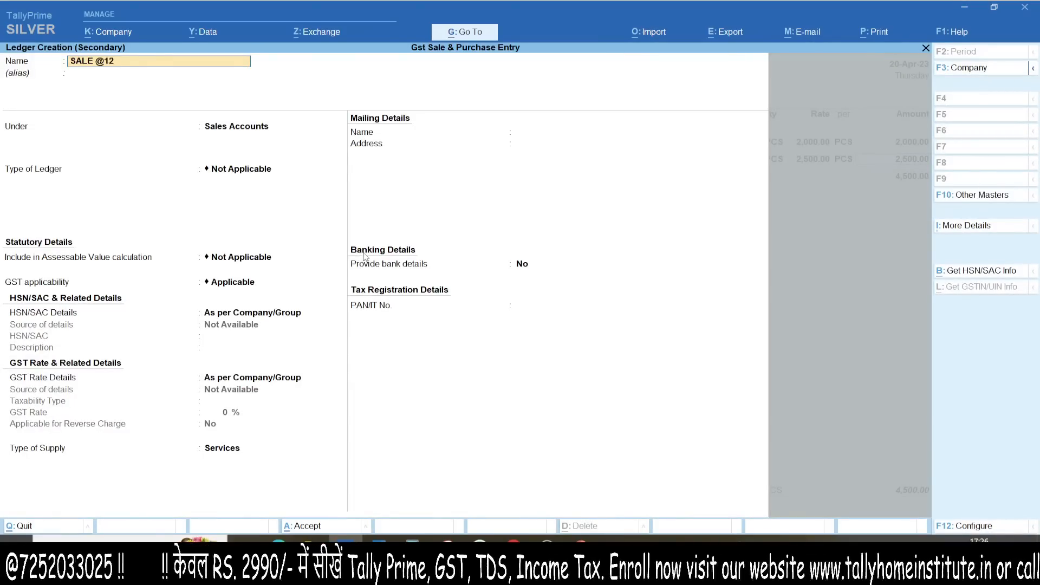
type("%")
key("Return")
key("Return")
type("SAL")
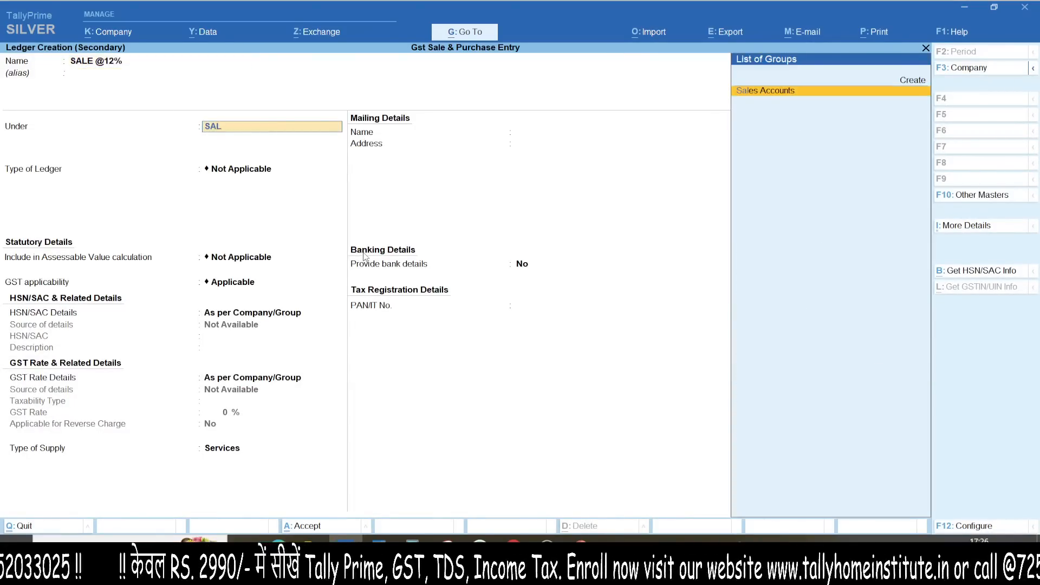
key("Return")
key("Return")
key("Return")
key("Down")
key("Return")
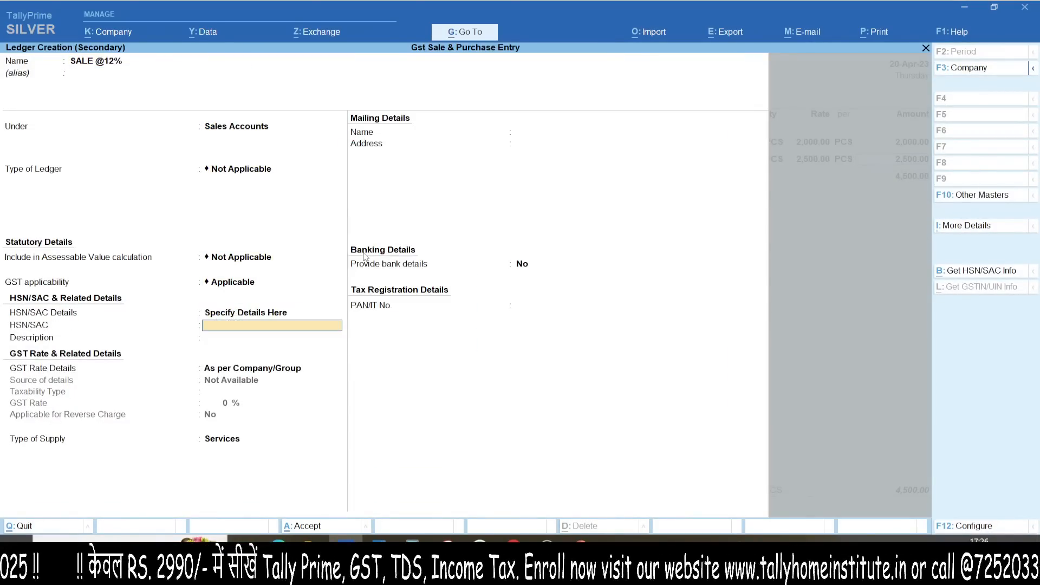
type("2222")
key("Return")
key("Return")
key("Down")
key("Return")
key("Return")
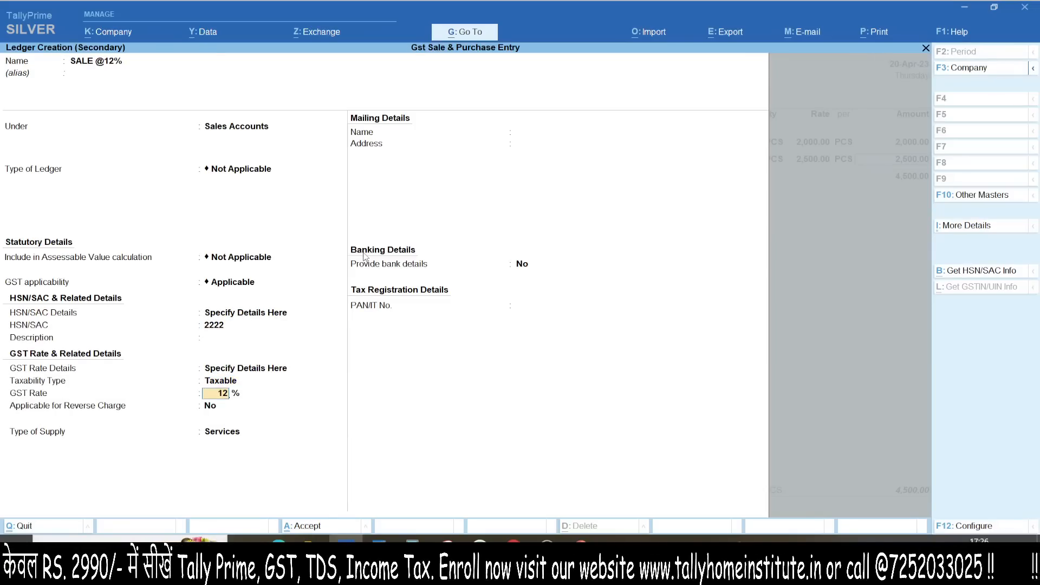
type("12")
key("Return")
key("Return")
key("Up")
key("Return")
key("ctrl+a")
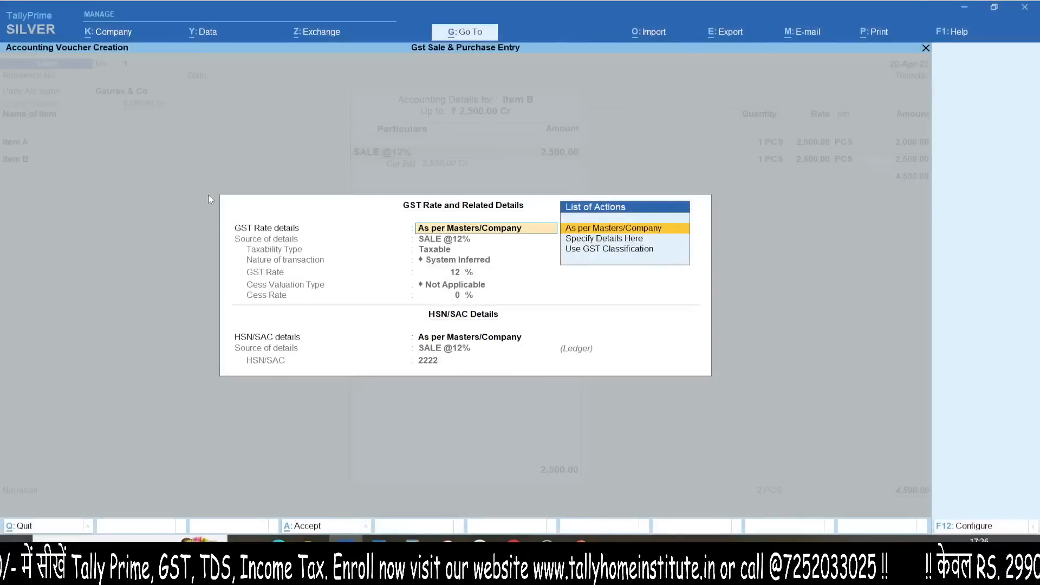
key("Return")
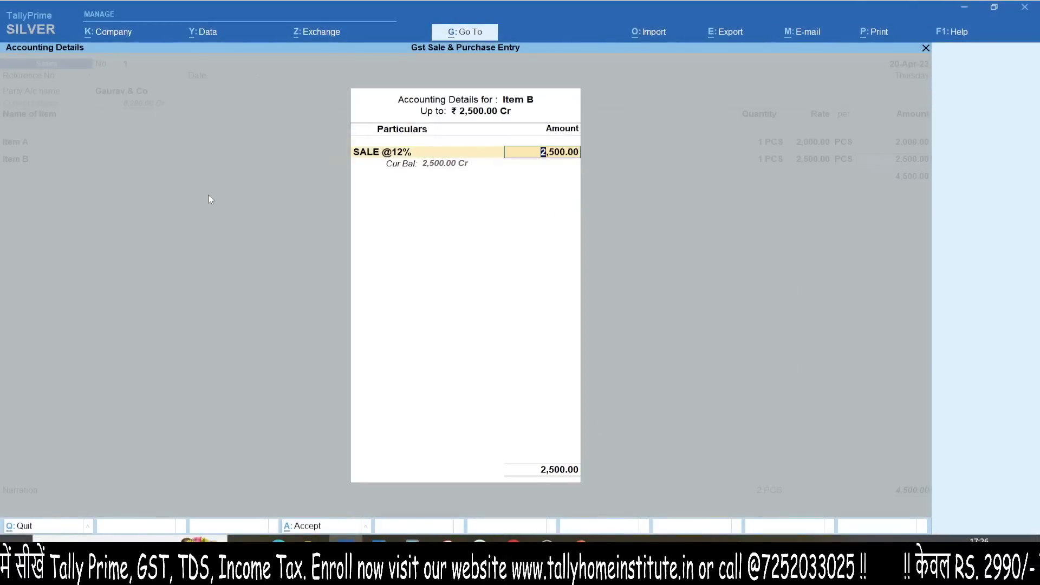
key("Return")
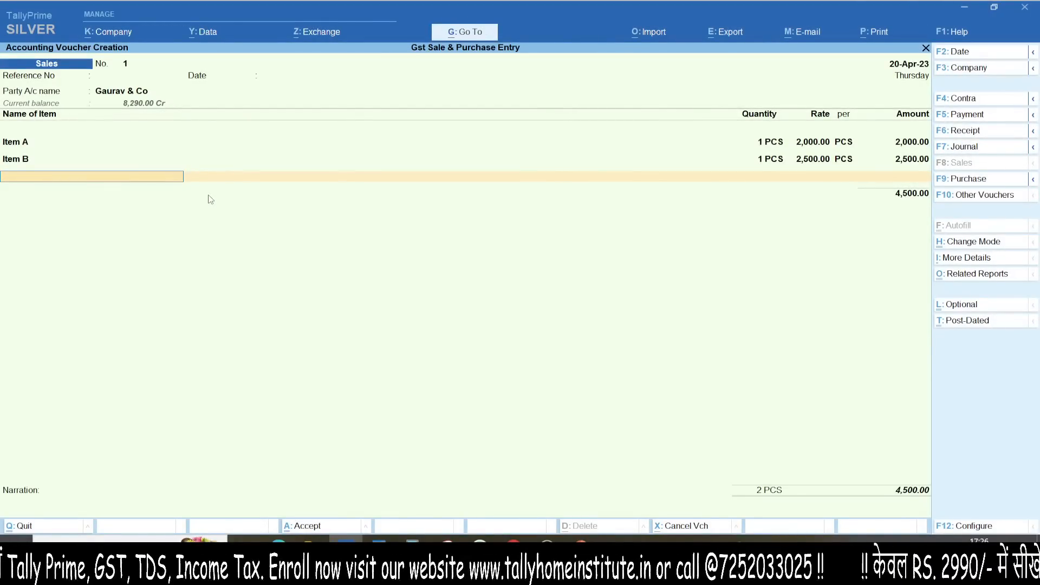
Step: Add Item C as the third line with quantity 1
type("ITE")
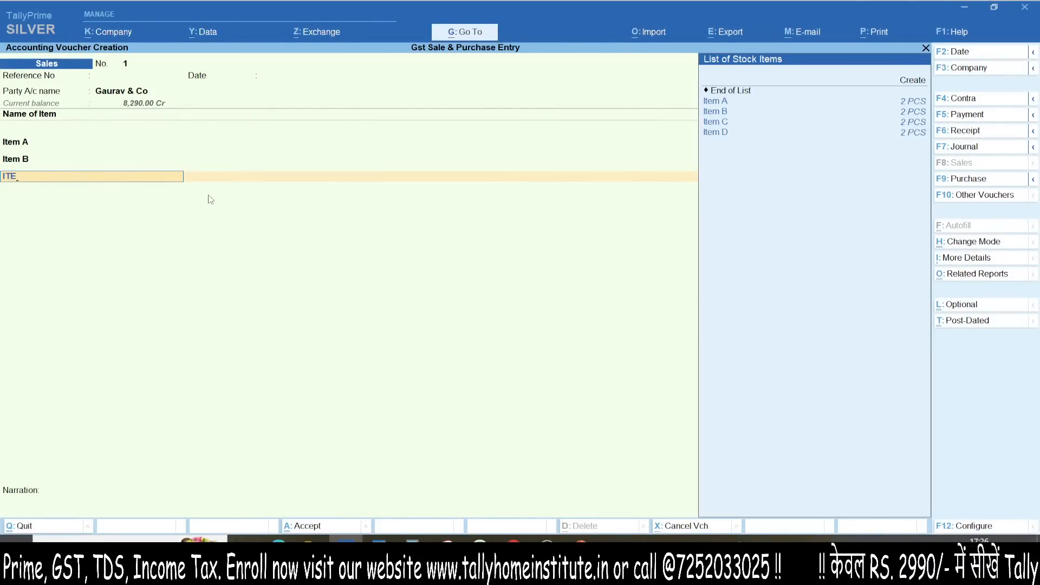
key("Down")
key("Down")
key("Down")
key("Return")
key("Return")
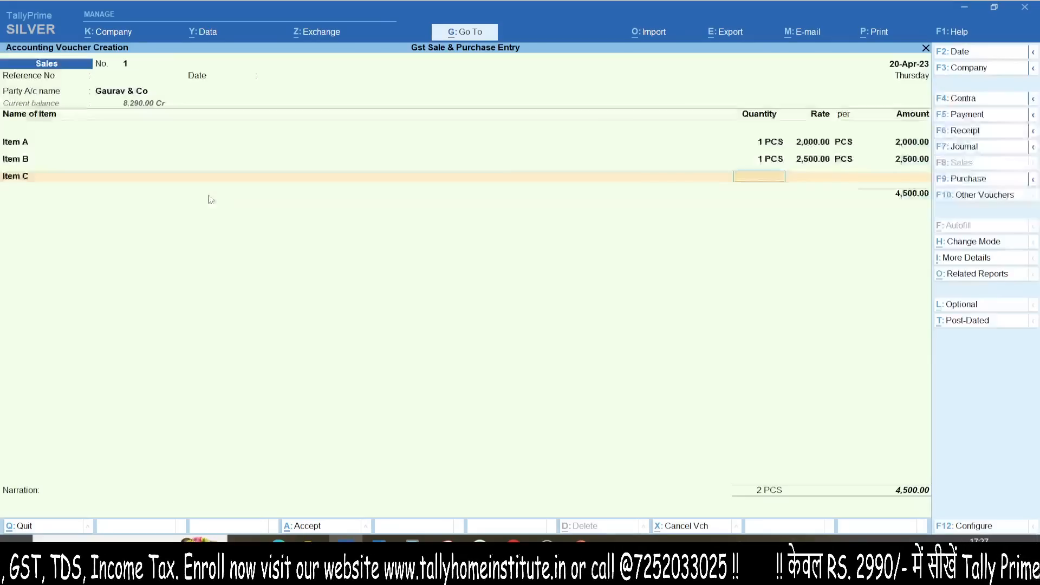
type("1")
key("Return")
key("Return")
key("Return")
key("Return")
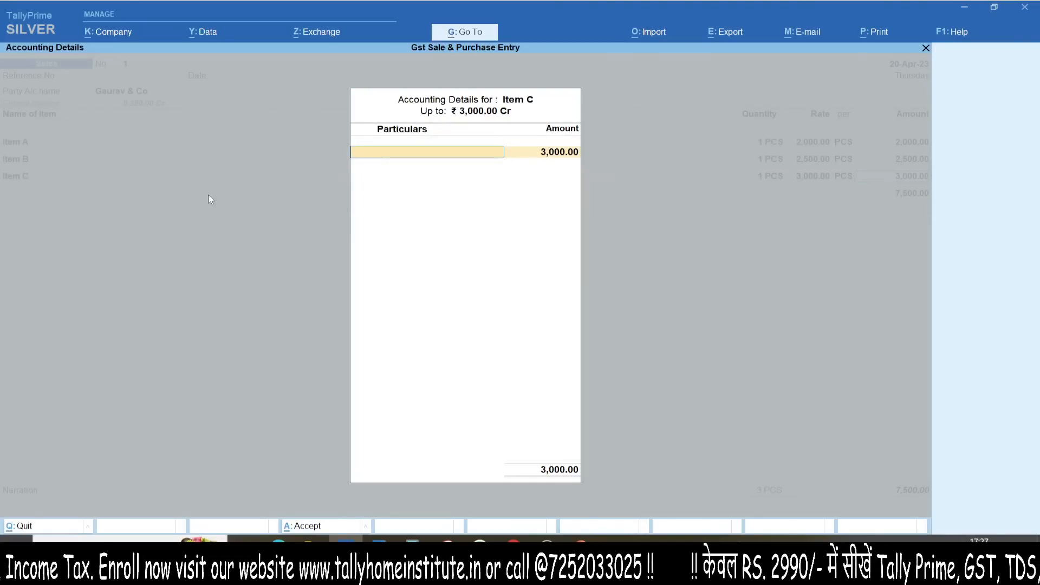
Step: Create ledger SALE@18% under Sales Accounts with HSN/SAC 3333
key("alt+c")
type("SALE@18")
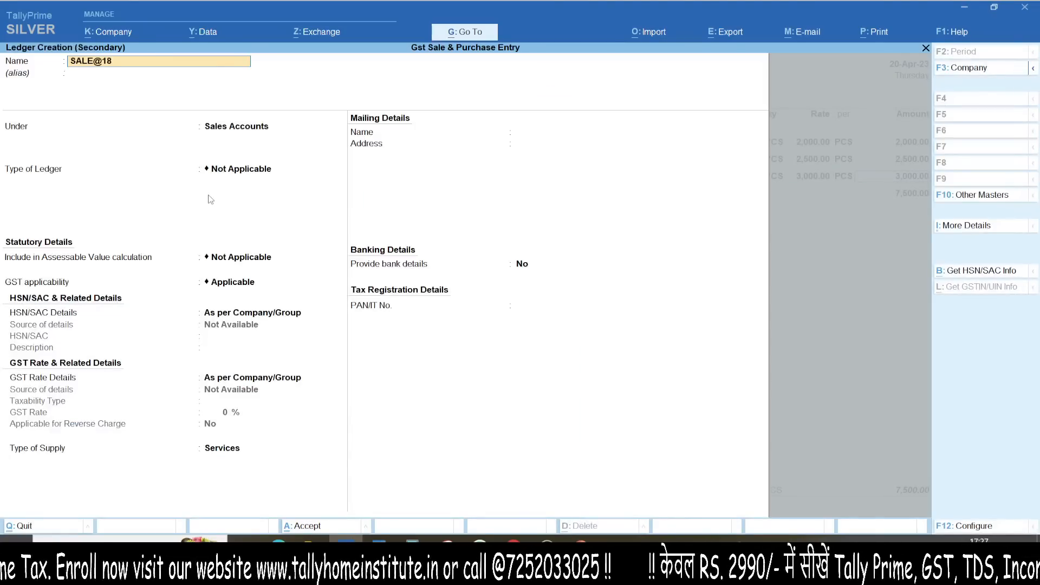
key("Return")
key("Return")
key("Return")
key("Return")
key("Return")
key("Down")
key("Return")
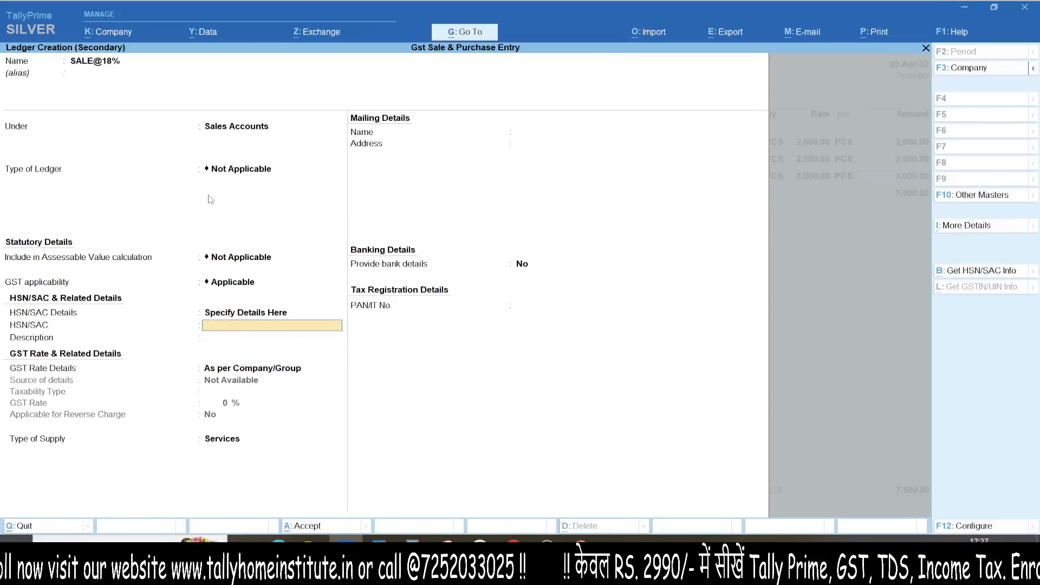
type("3333")
key("Return")
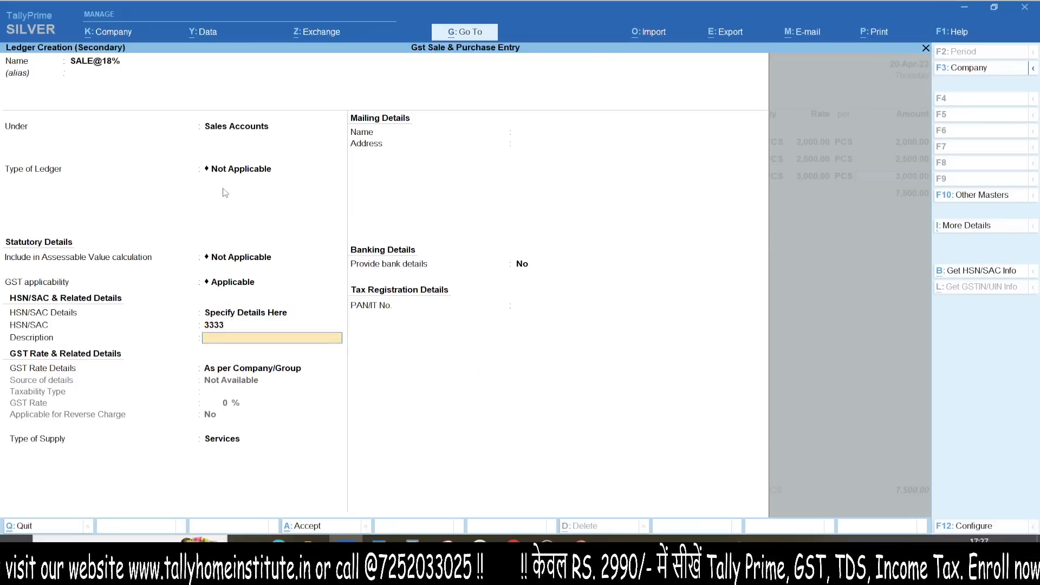
key("Return")
Step: Set SALE@18% to 18% GST for Goods and save the ledger
key("Down")
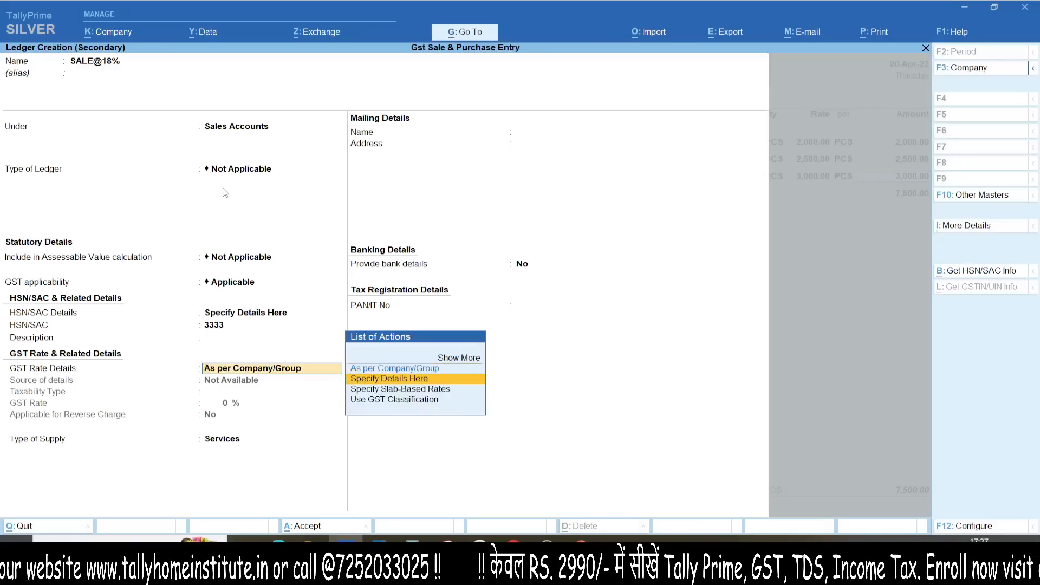
key("Return")
key("Return")
key("Return")
key("Up")
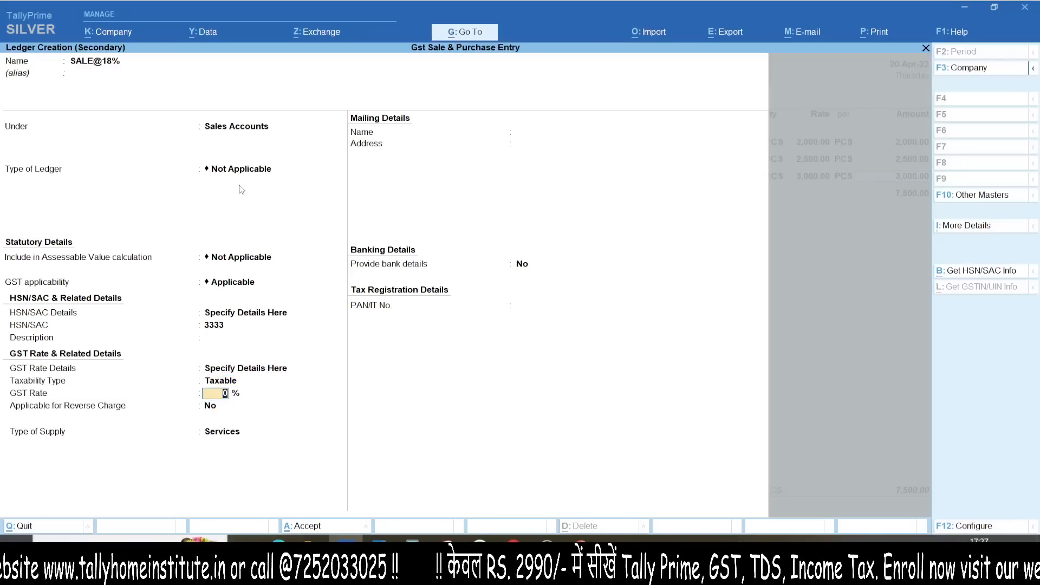
type("18")
key("Return")
key("Return")
key("Up")
key("Return")
key("ctrl+a")
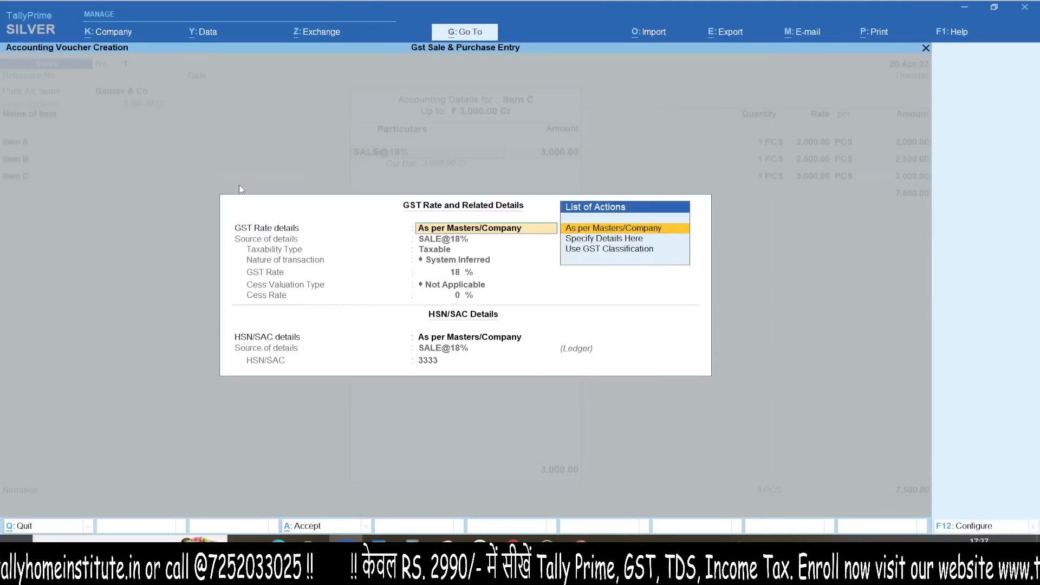
Step: Confirm Item C's allocation to SALE@18% and recheck its GST rate details
key("Return")
key("ctrl+a")
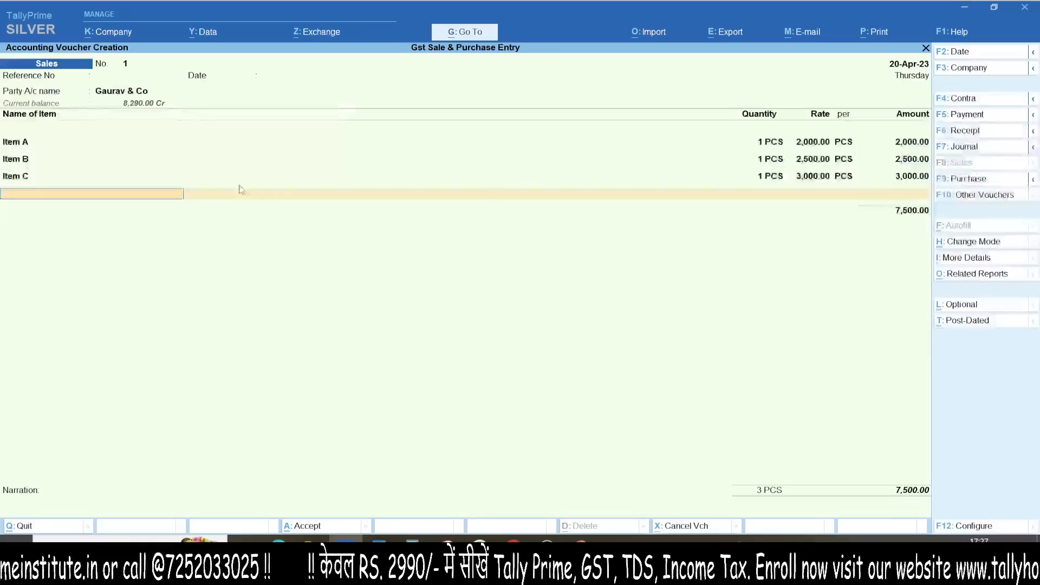
key("Up")
key("Return")
key("Return")
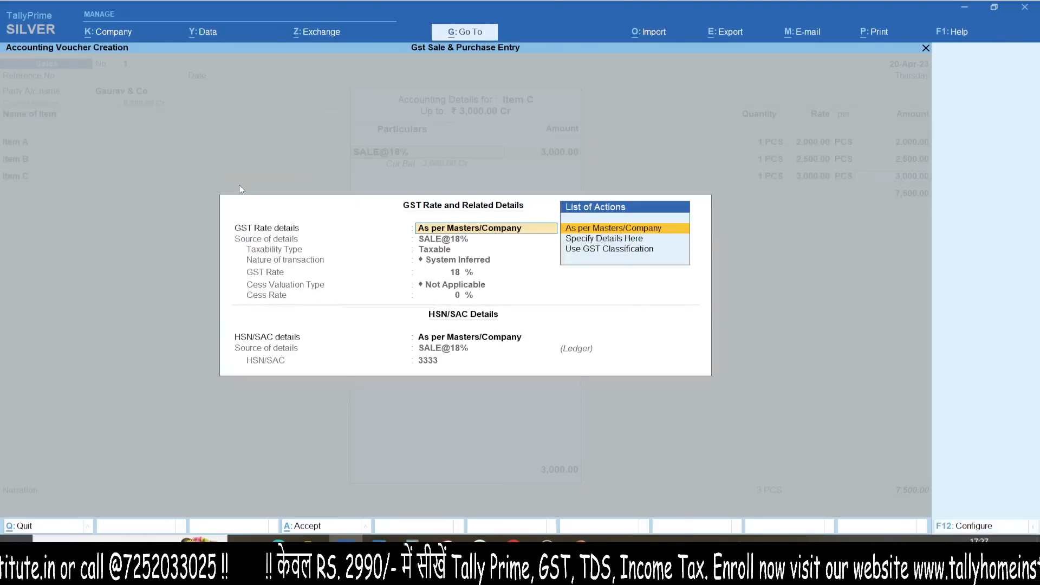
Step: Select Item D for the next line
key("Return")
key("ctrl+a")
type("ITEM")
key("Down")
key("Down")
key("Down")
key("Return")
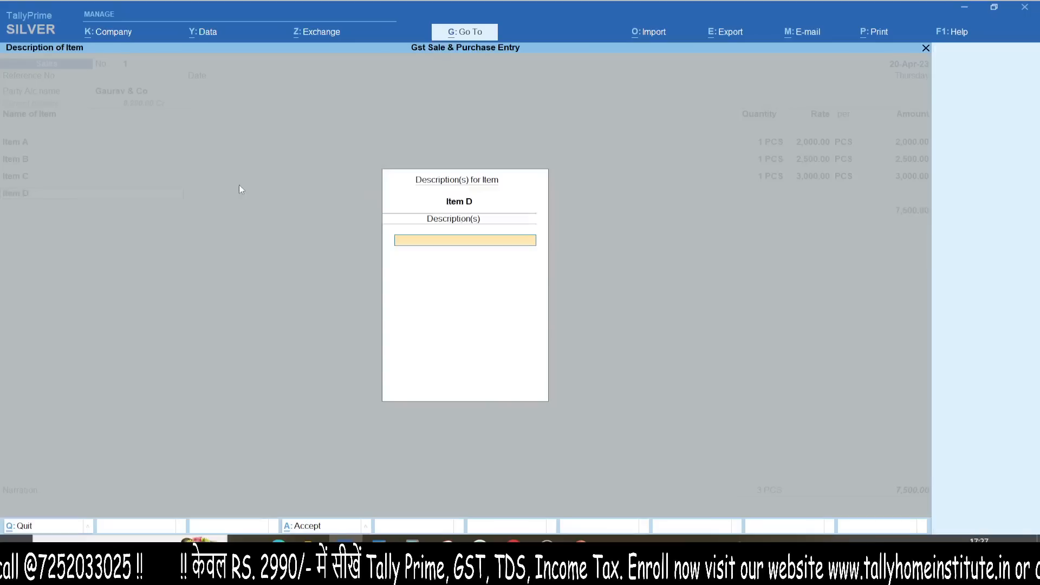
key("Return")
key("Return")
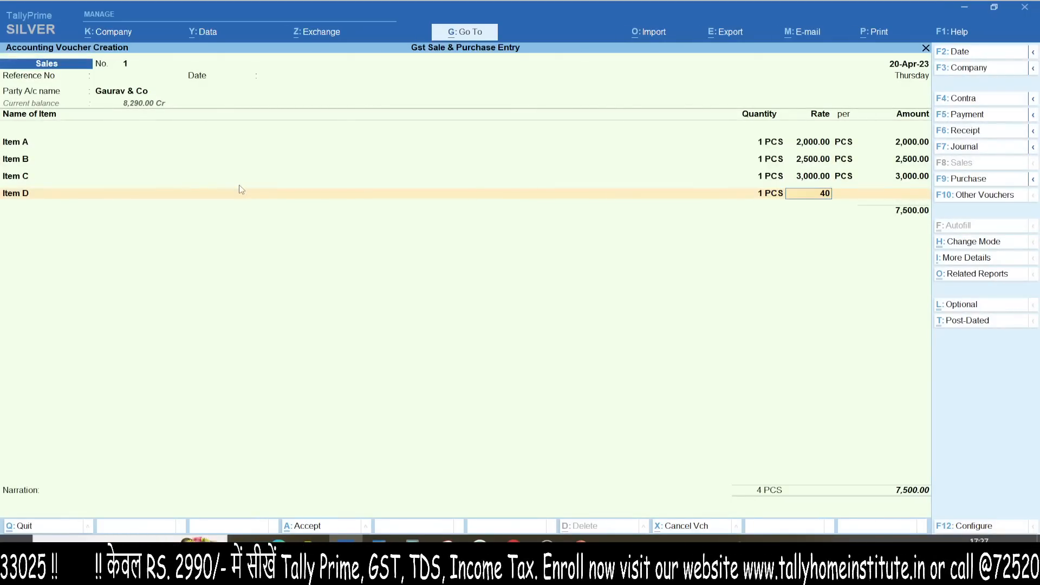
Step: Price Item D at 4,000 and start ledger SALE@28% under Sales Accounts
type("4000")
key("Return")
key("Return")
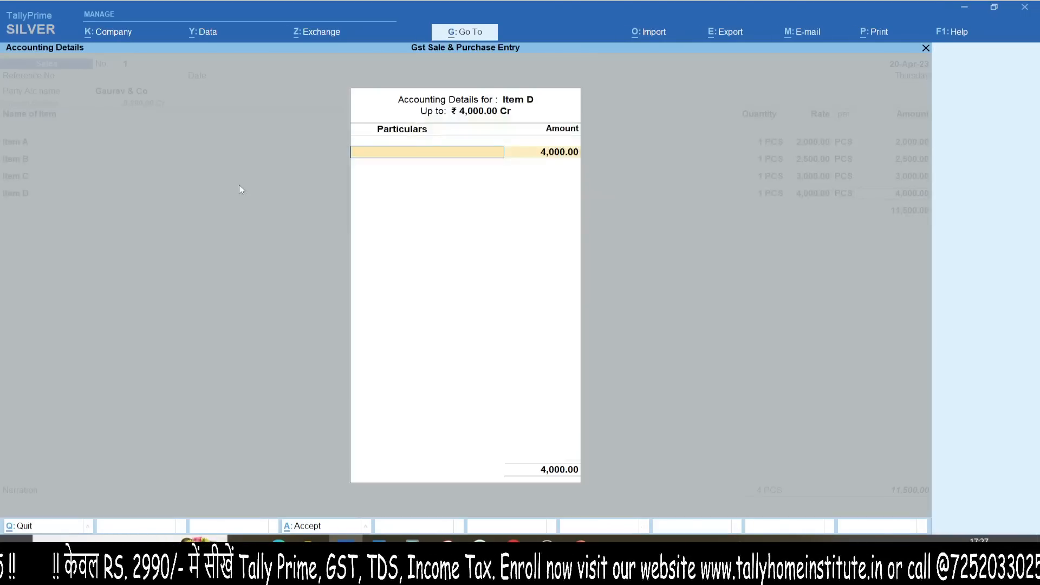
key("alt+c")
type("SALE@28%")
key("Return")
key("Return")
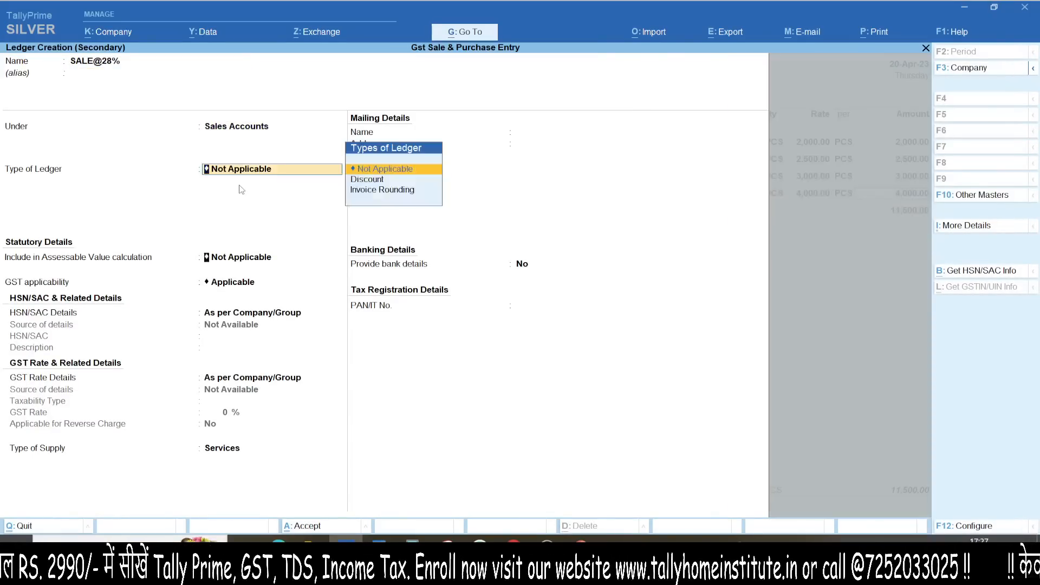
Step: Mark SALE@28% as GST applicable with HSN/SAC 4444 specified on the ledger
key("Return")
key("Return")
key("Return")
key("Down")
key("Return")
type("4444")
key("Return")
key("Return")
key("Return")
key("BackSpace")
Step: Set SALE@28% to 28% GST for Goods, save it, and accept Item D's allocation
key("Down")
key("Return")
key("Return")
type("28")
key("Return")
key("Return")
key("Up")
key("Return")
key("ctrl+a")
key("Return")
key("ctrl+a")
key("ctrl+a")
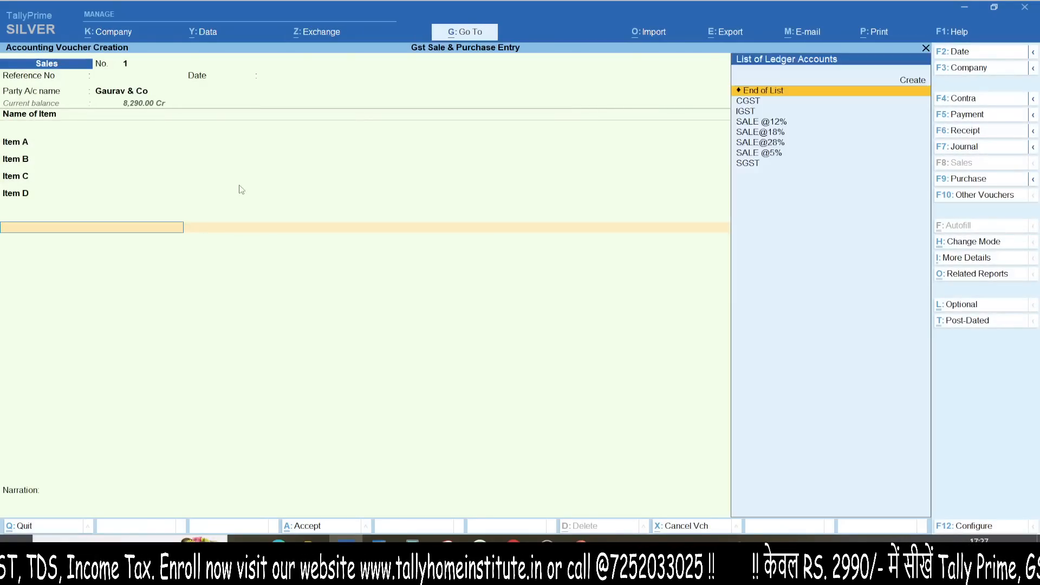
Step: Add CGST and SGST lines of 1,030.00 each and review the detailed tax analysis
type("CG")
key("Return")
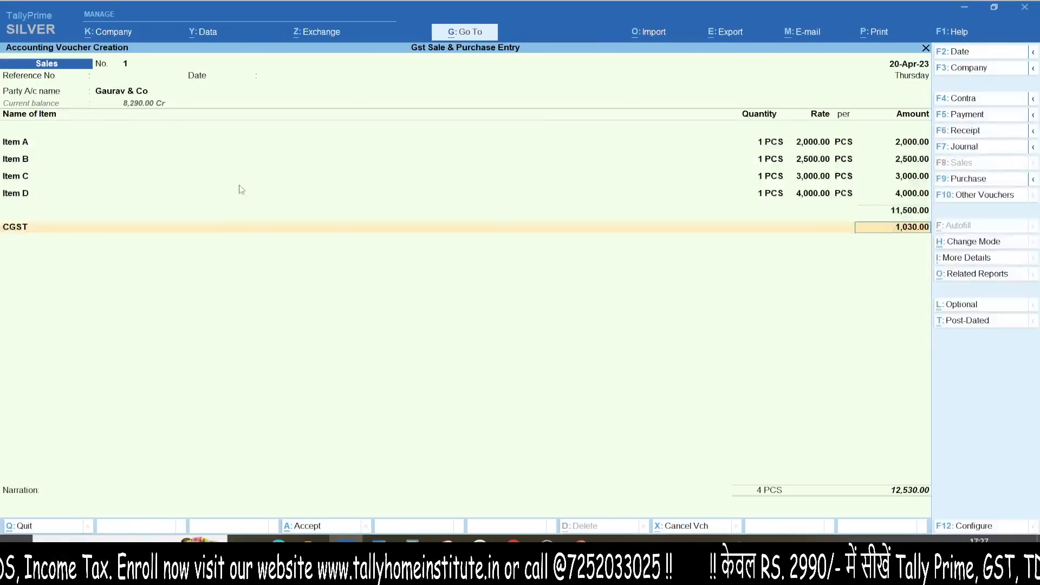
key("Return")
type("SG")
key("Return")
key("Return")
key("Return")
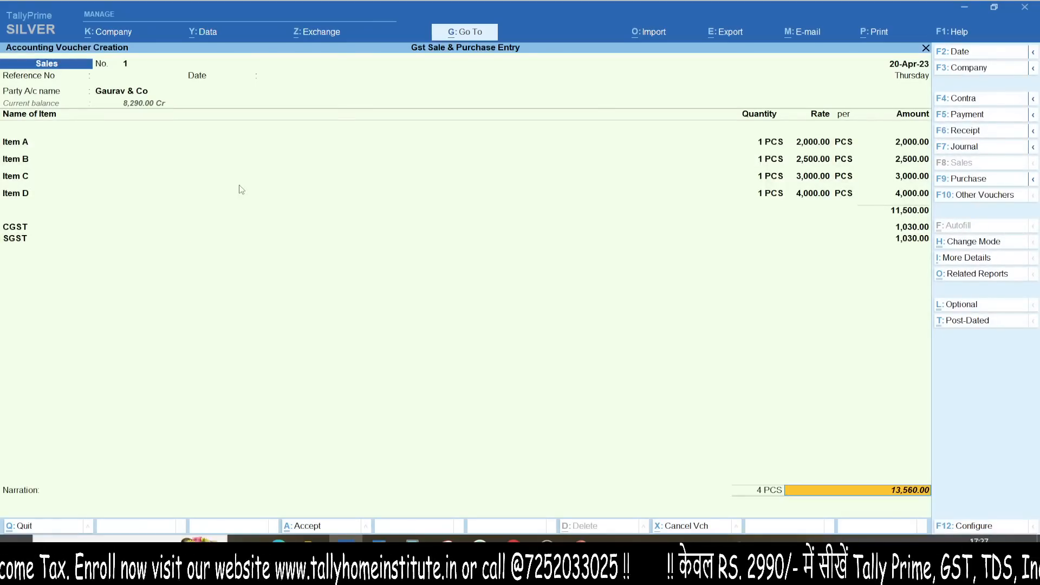
key("Return")
key("alt+F5")
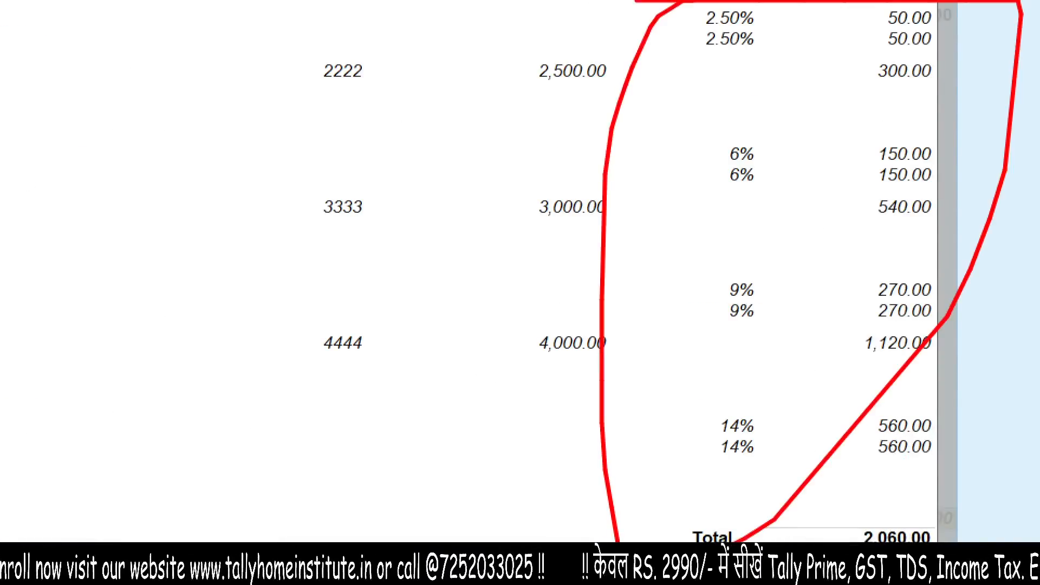
key("Escape")
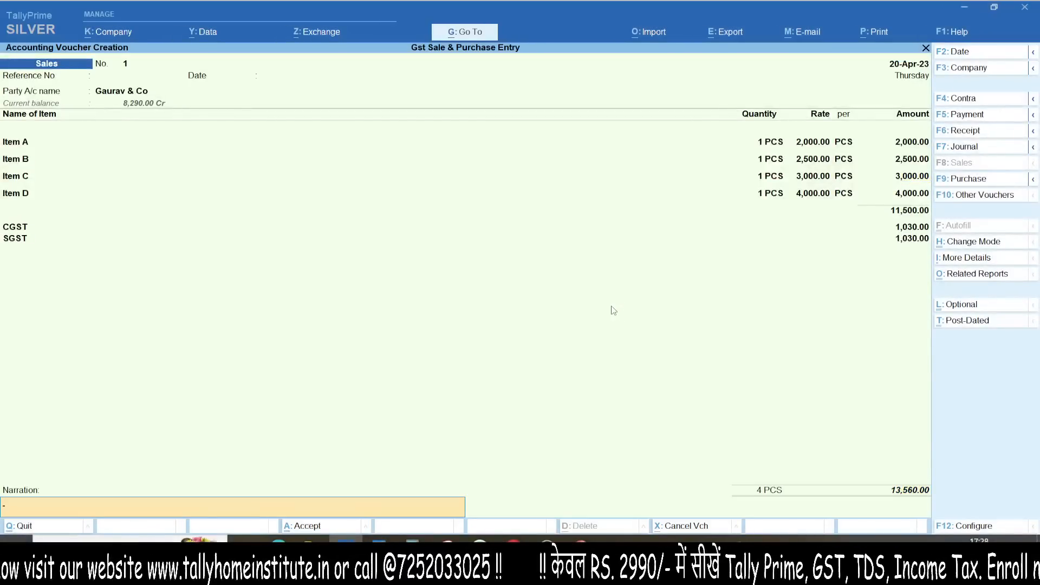
key("Return")
Step: Save voucher No. 1, then bill voucher No. 2 to ABC & CO., accepting dispatch and party details
key("Return")
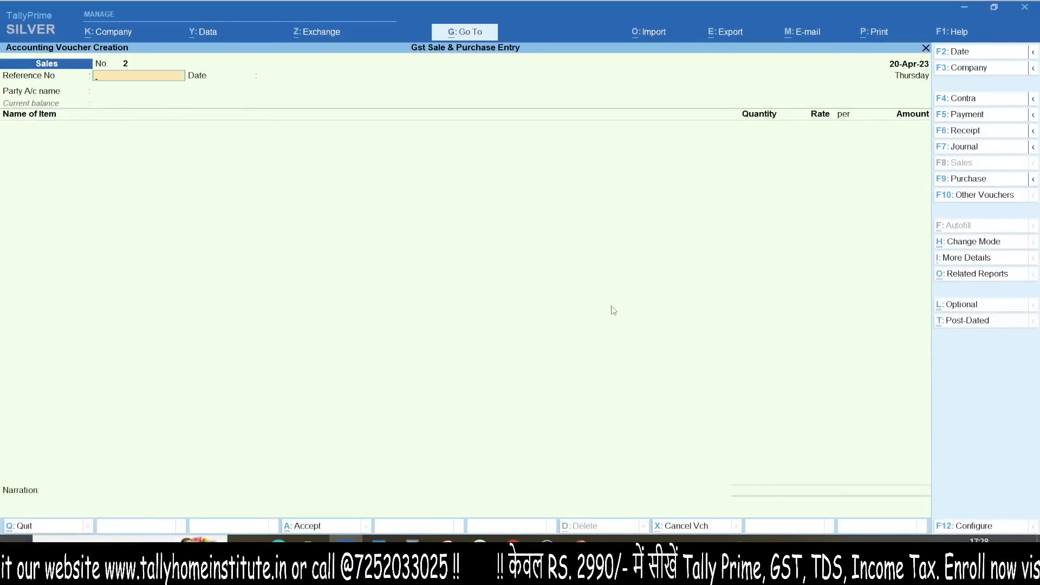
key("Return")
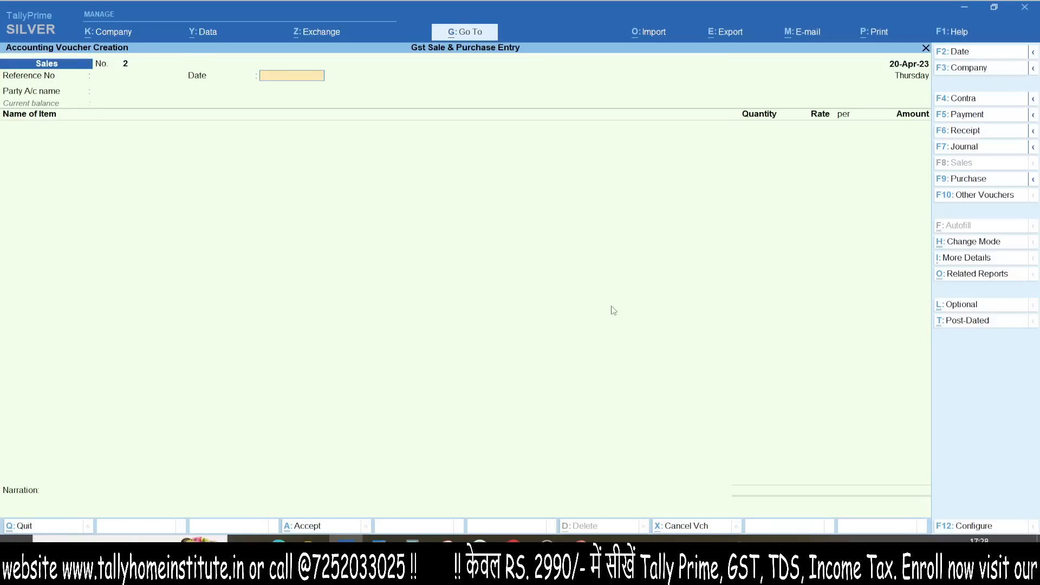
key("Return")
key("Down")
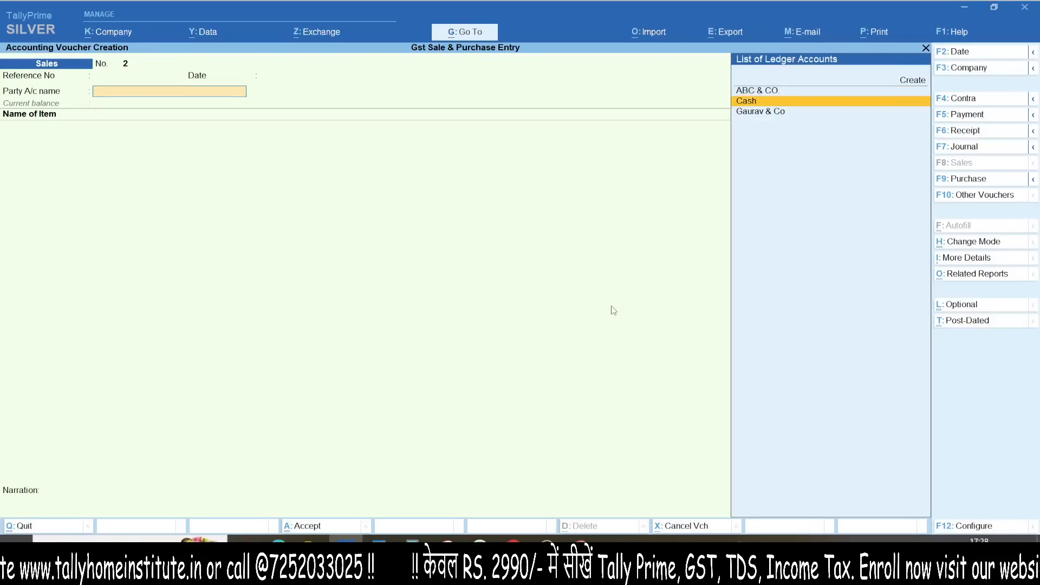
key("Up")
key("Return")
key("ctrl+a")
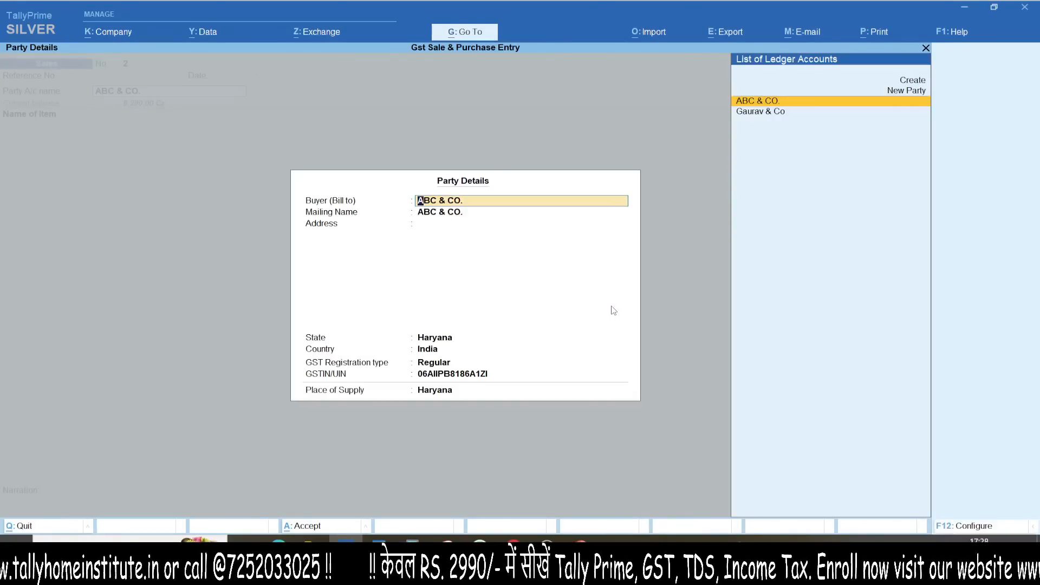
key("ctrl+a")
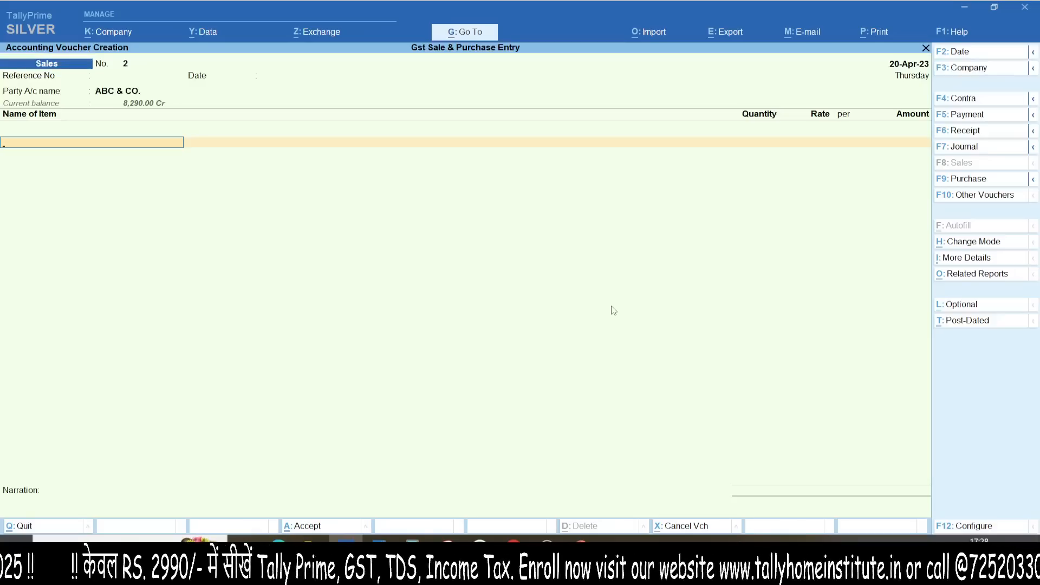
Step: Add Item A and Item B at quantity 1 each, accepting their rates and sales ledgers
type("ITEM")
key("Down")
key("Return")
key("Return")
type("1")
key("Return")
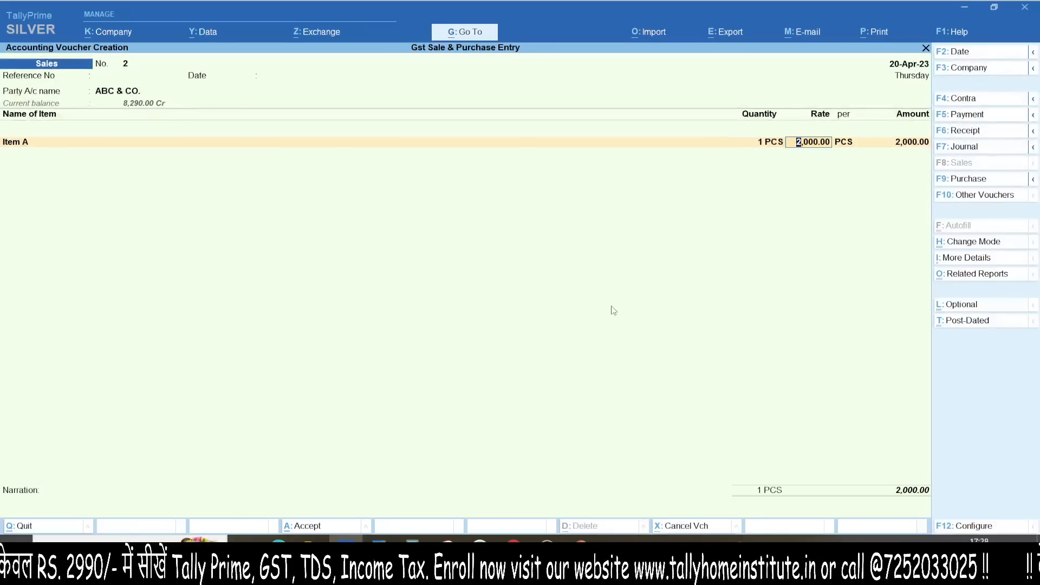
key("Return")
key("Return")
key("Return")
key("Return")
key("Return")
key("BackSpace")
key("Return")
key("Return")
key("Return")
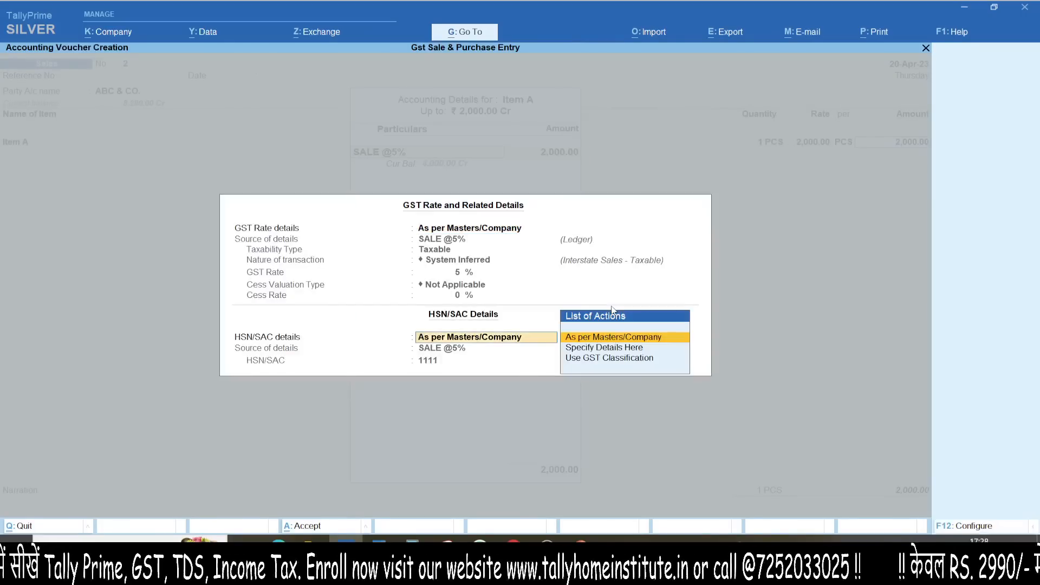
key("ctrl+a")
key("Return")
type("ITE")
key("Down")
key("Return")
key("Return")
type("1")
key("Return")
key("Return")
key("Return")
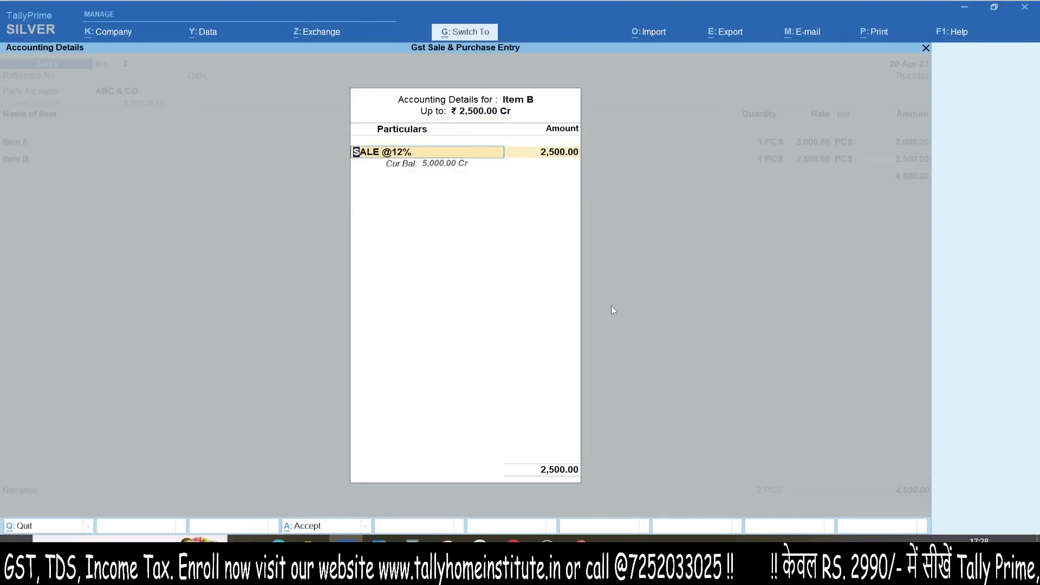
key("ctrl+a")
Step: Add Items C and D at quantity 1 each, bringing the items total to 11,500.00
type("ITE")
key("Down")
key("Down")
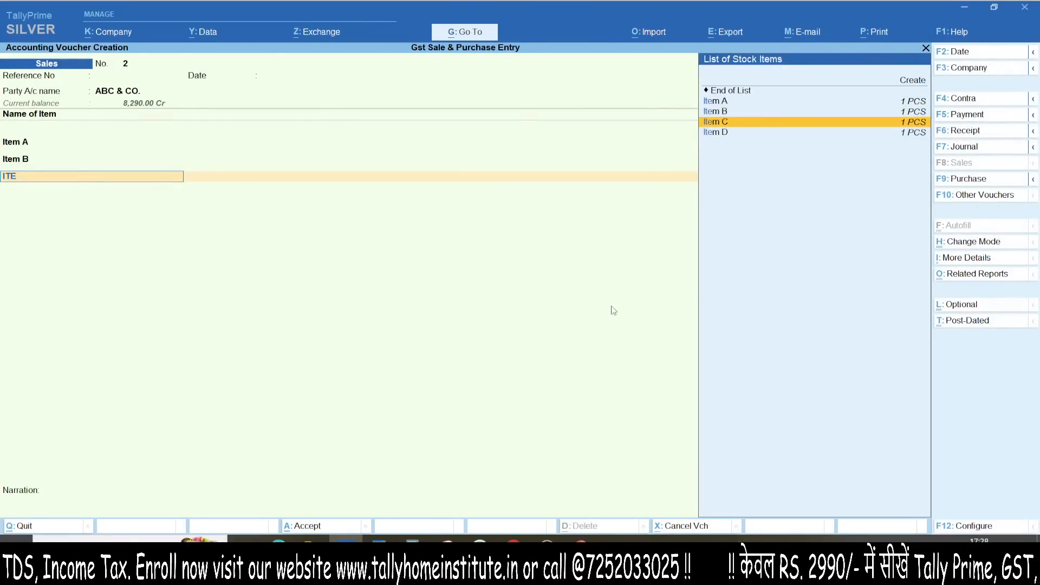
key("Return")
key("Return")
type("1")
key("Return")
key("Return")
key("Return")
key("ctrl+a")
type("ITE")
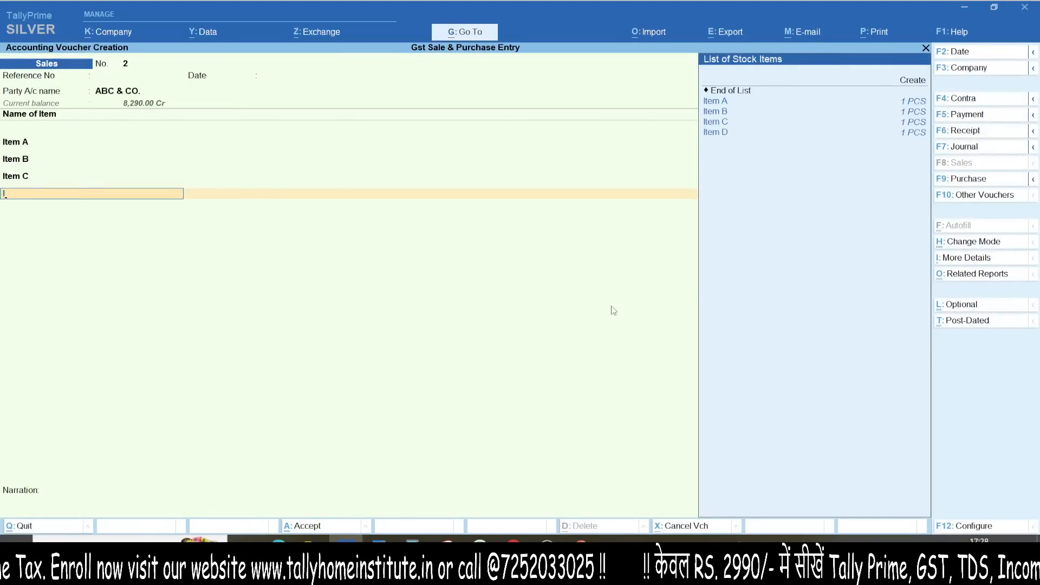
key("Down")
key("Down")
key("Down")
key("Return")
key("Return")
type("1")
key("Return")
key("Return")
key("Return")
key("Return")
key("ctrl+a")
key("ctrl+a")
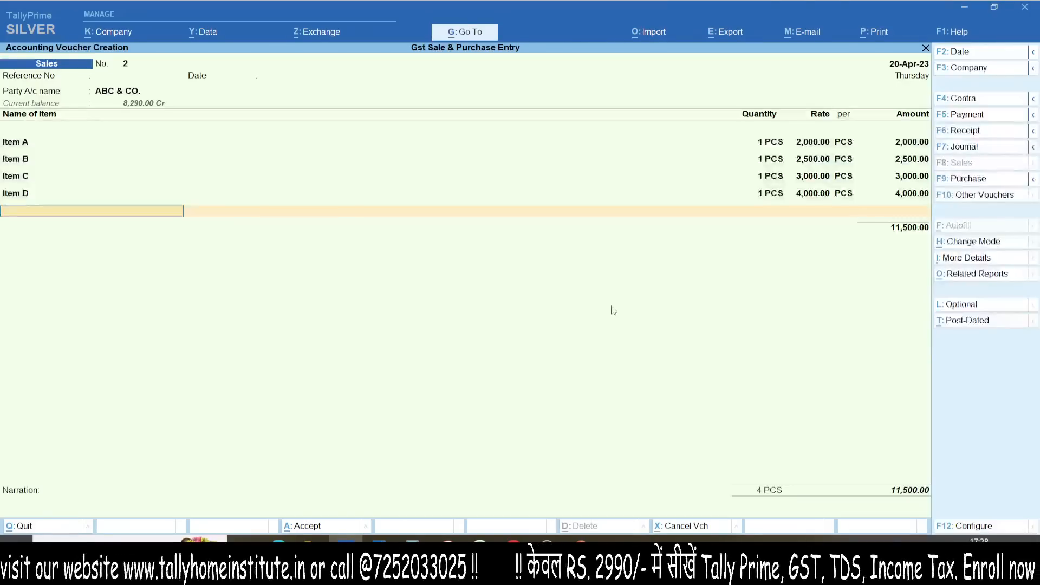
key("Return")
Step: Add the IGST ledger (2,060.00) and review the detailed GST tax analysis
type("ig")
key("Return")
key("Return")
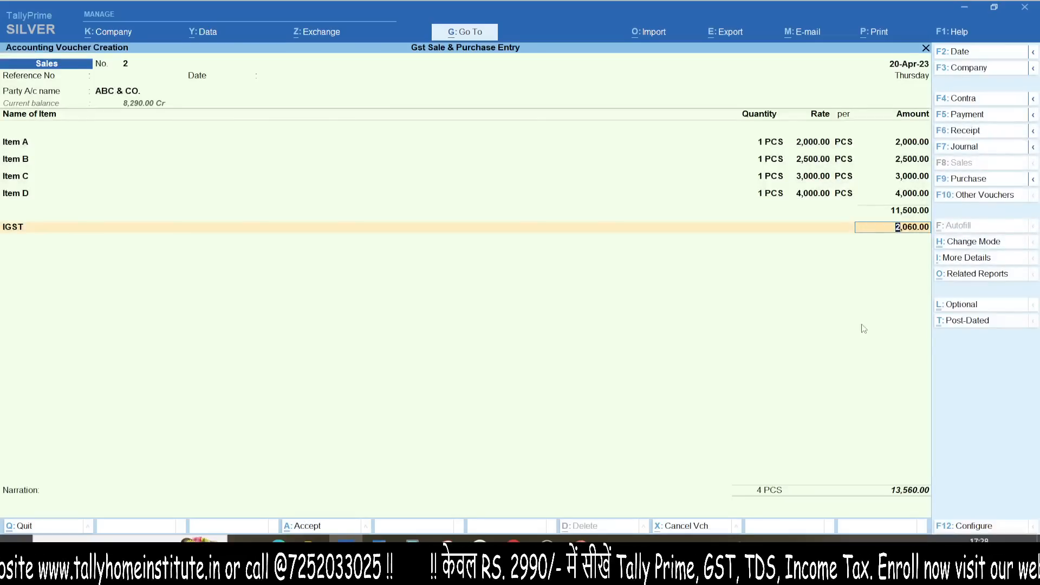
left_click(962, 270)
key("alt+F5")
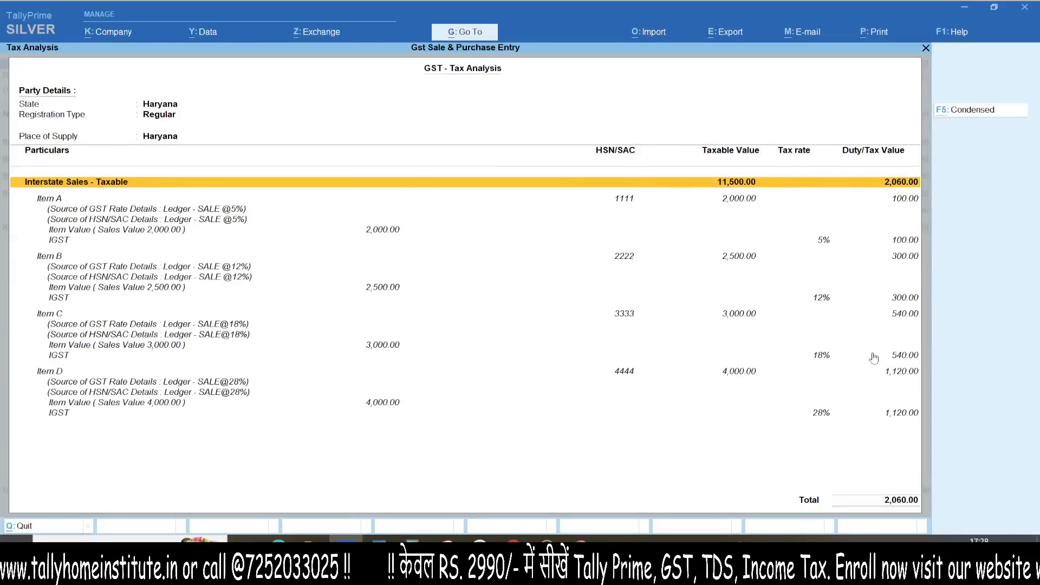
mouse_move(762, 2)
left_mouse_down()
mouse_move(569, 542)
mouse_move(1, 230)
left_mouse_up()
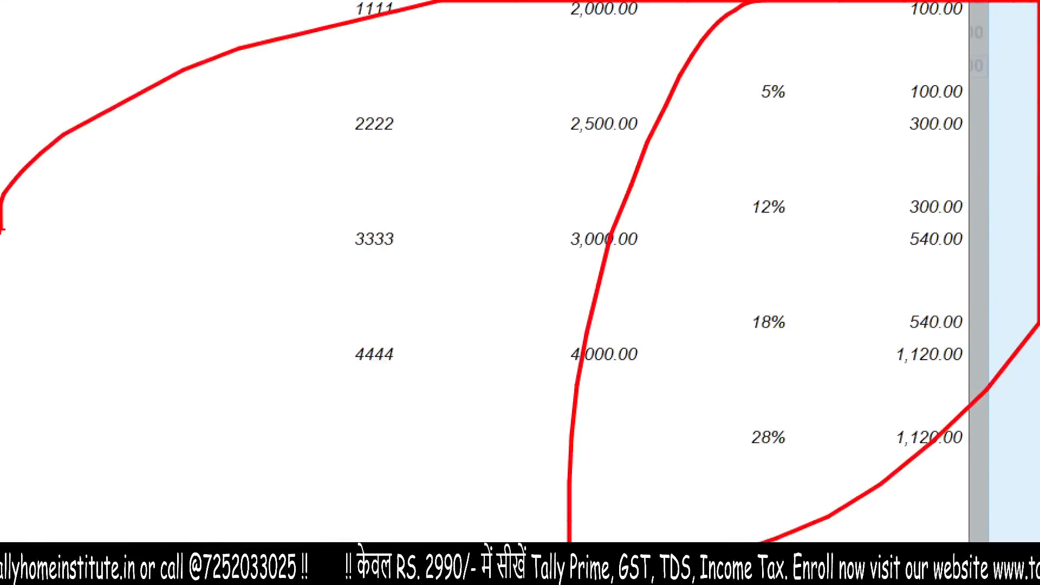
key("Escape")
key("Escape")
Step: Save voucher No. 2 for 13,560.00 and return to the Gateway of Tally
key("Return")
key("Return")
key("Return")
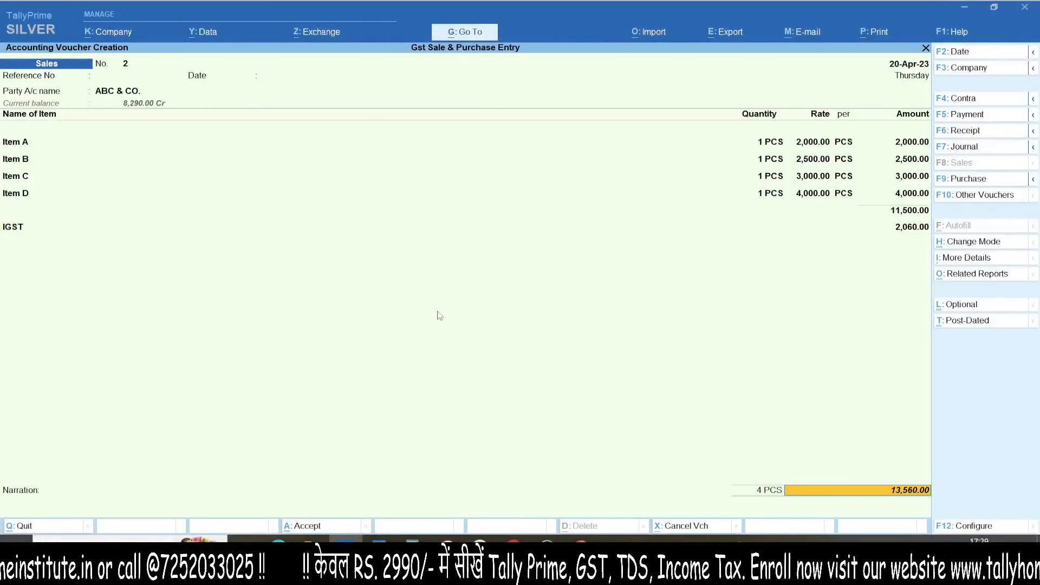
key("Return")
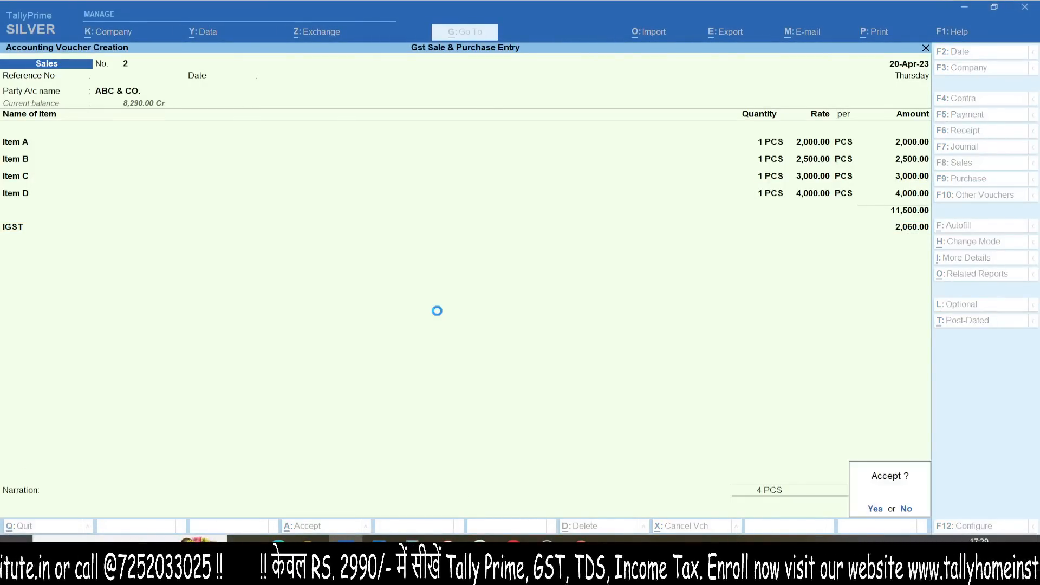
key("Return")
key("Escape")
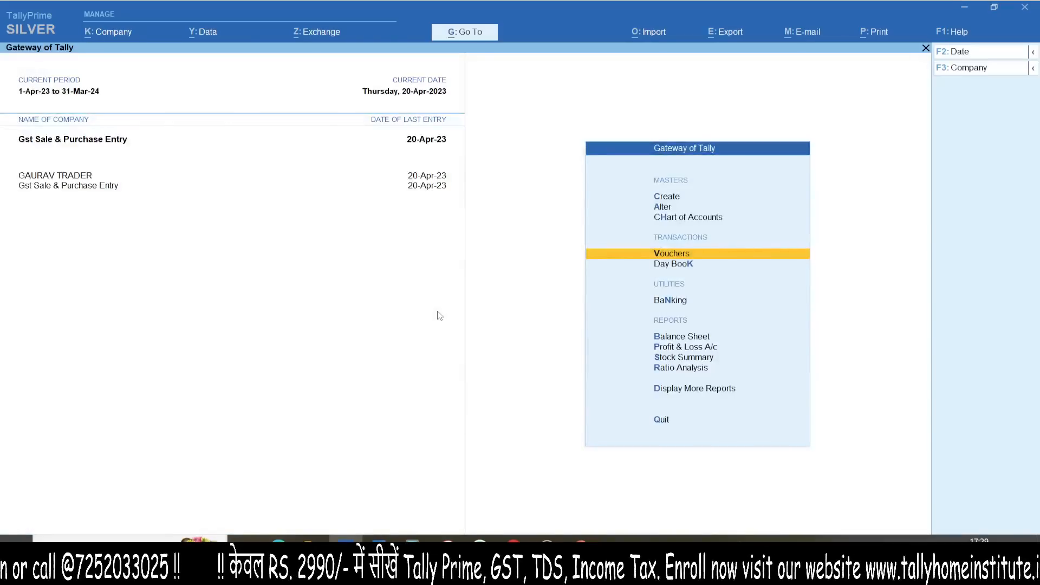
Step: Open the GSTR-3B report through Go To by searching GSTR3
key("alt+g")
type("GSTR3")
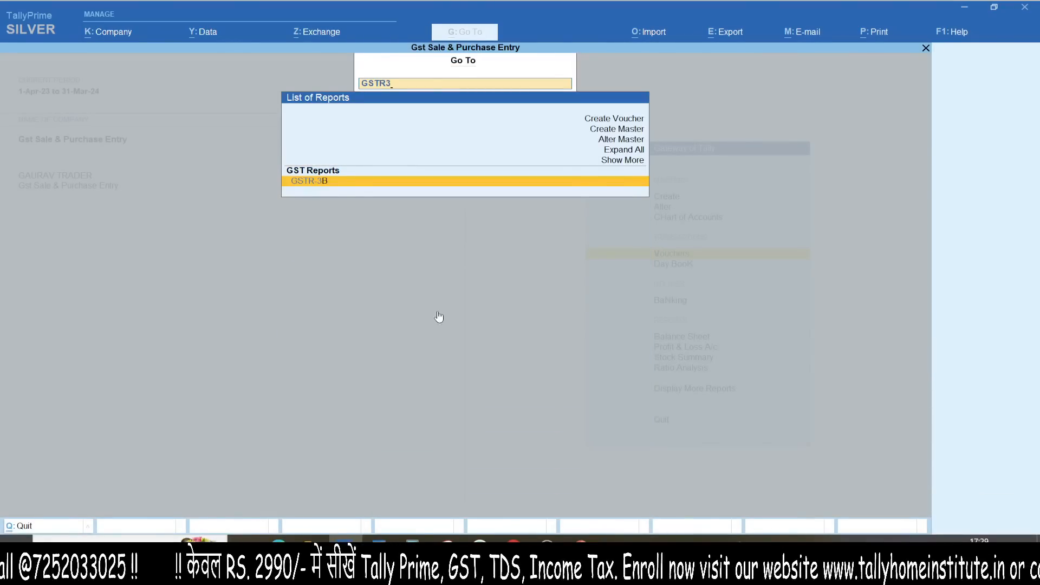
key("Return")
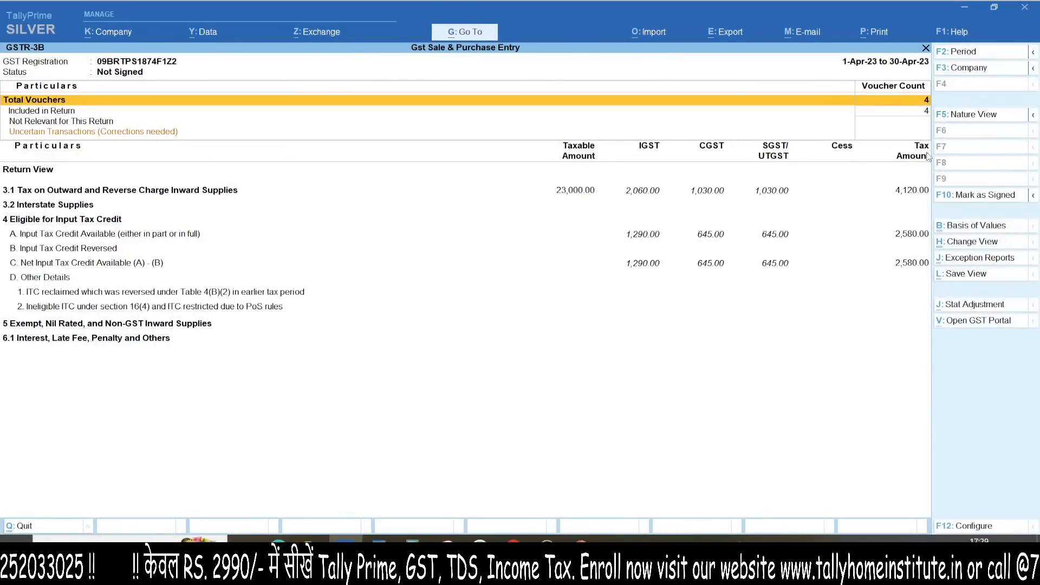
Step: Highlight the 4,120.00 outward tax and 2,580.00 input credit, then close GSTR-3B
left_click_drag(887, 103, 945, 119)
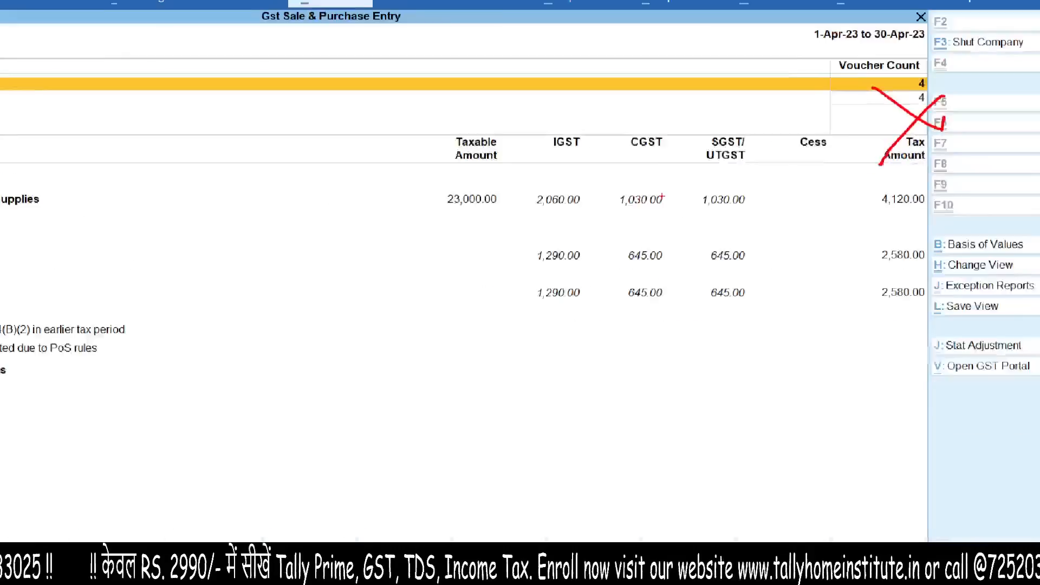
left_click(911, 176)
mouse_move(822, 116)
left_mouse_down()
mouse_move(773, 120)
mouse_move(757, 87)
mouse_move(659, 96)
left_mouse_up()
left_click_drag(479, 156, 665, 153)
left_click_drag(458, 66, 642, 225)
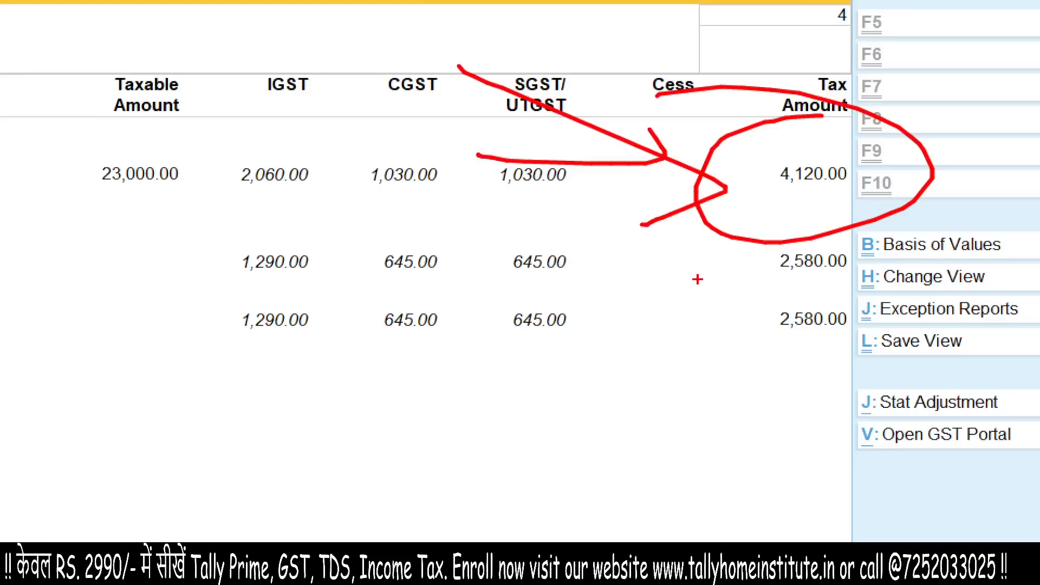
mouse_move(778, 250)
left_mouse_down()
mouse_move(729, 394)
mouse_move(744, 244)
left_mouse_up()
mouse_move(575, 360)
left_mouse_down()
mouse_move(685, 314)
mouse_move(596, 399)
left_mouse_up()
key("Escape")
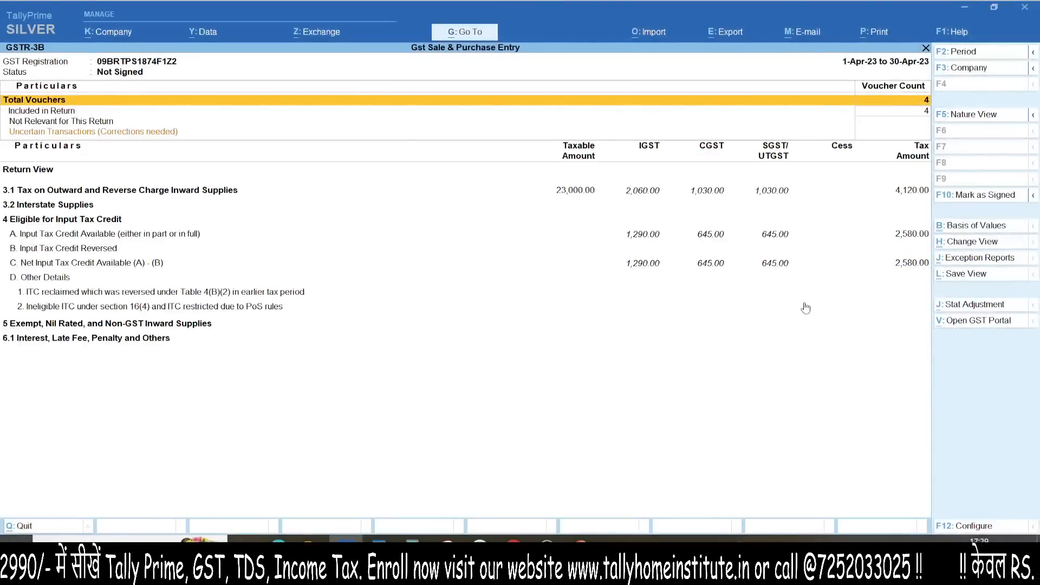
key("Escape")
Step: Open Profit & Loss in detailed view and mark the purchase figures and 9,000.00 net profit
key("p")
key("alt+F5")
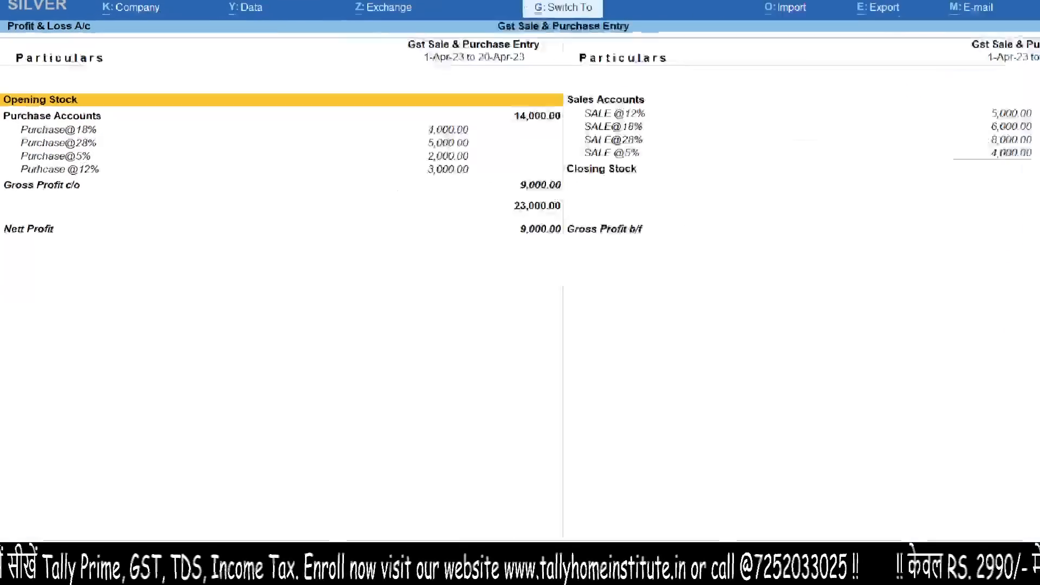
mouse_move(81, 111)
left_mouse_down()
mouse_move(125, 173)
mouse_move(68, 202)
left_mouse_up()
left_click_drag(36, 239, 164, 193)
left_click_drag(64, 251, 237, 222)
left_click_drag(391, 268, 474, 245)
key("Escape")
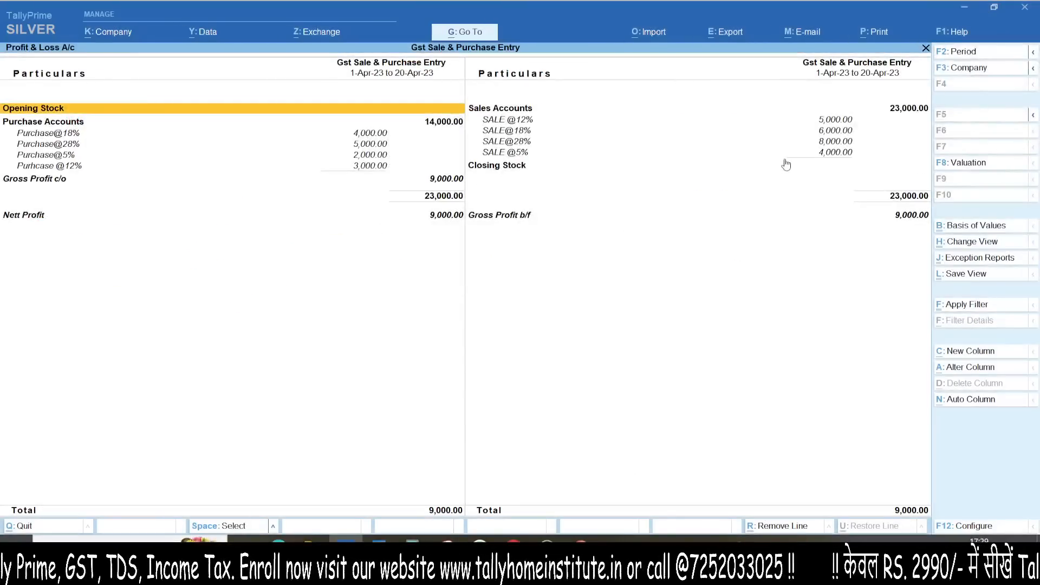
Step: Magnify the sales side and mark the Sales Accounts and Gross Profit figures
key("ctrl+1")
left_click(765, 153)
mouse_move(121, 0)
left_mouse_down()
mouse_move(149, 1)
mouse_move(218, 188)
left_mouse_up()
left_click_drag(134, 243, 453, 216)
key("Escape")
key("Escape")
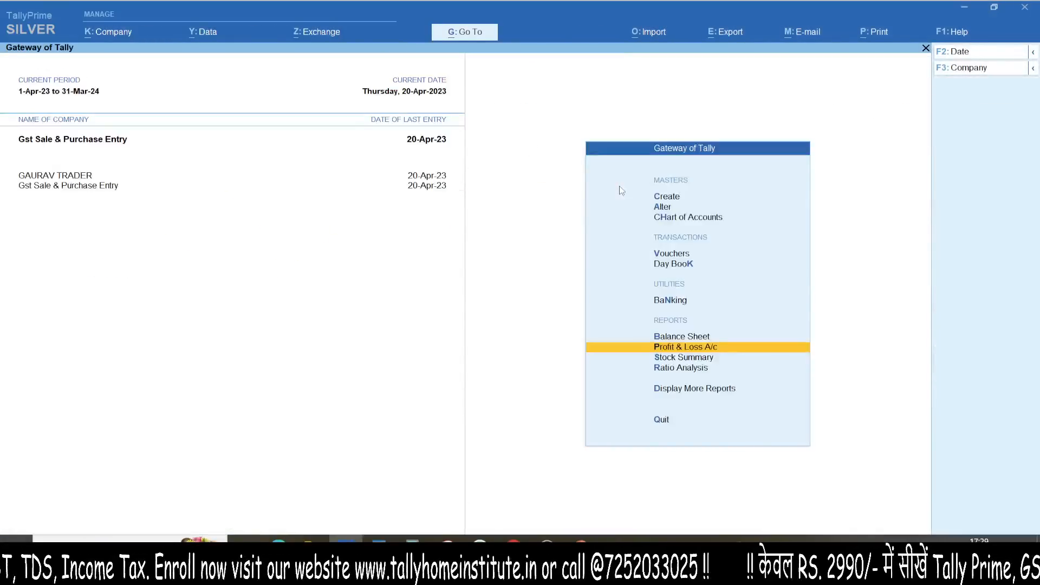
Step: Open GSTR-1 and mark the 27,120.00 total invoice amount
key("alt+g")
type("GSTR1")
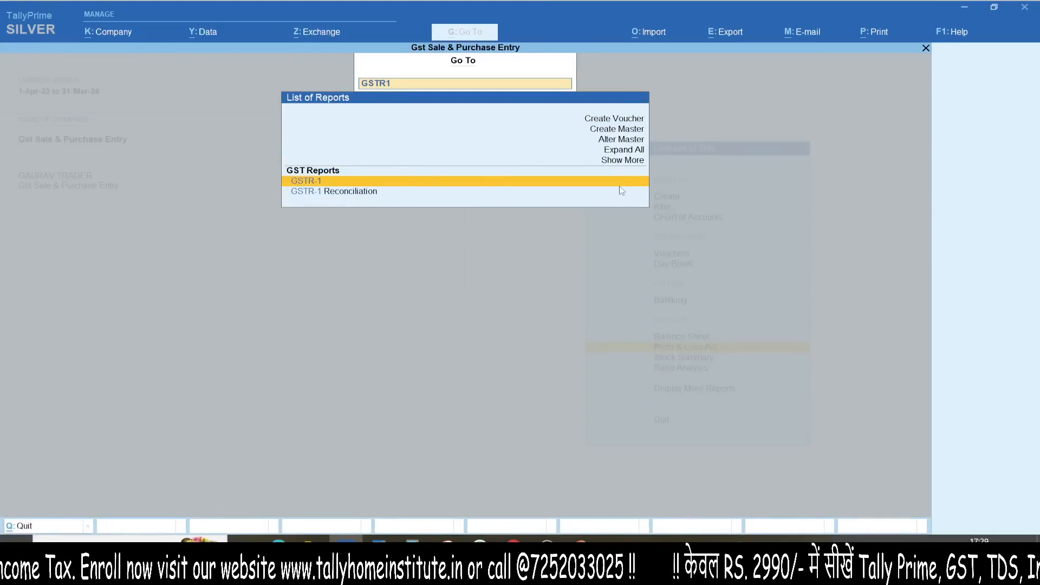
key("Return")
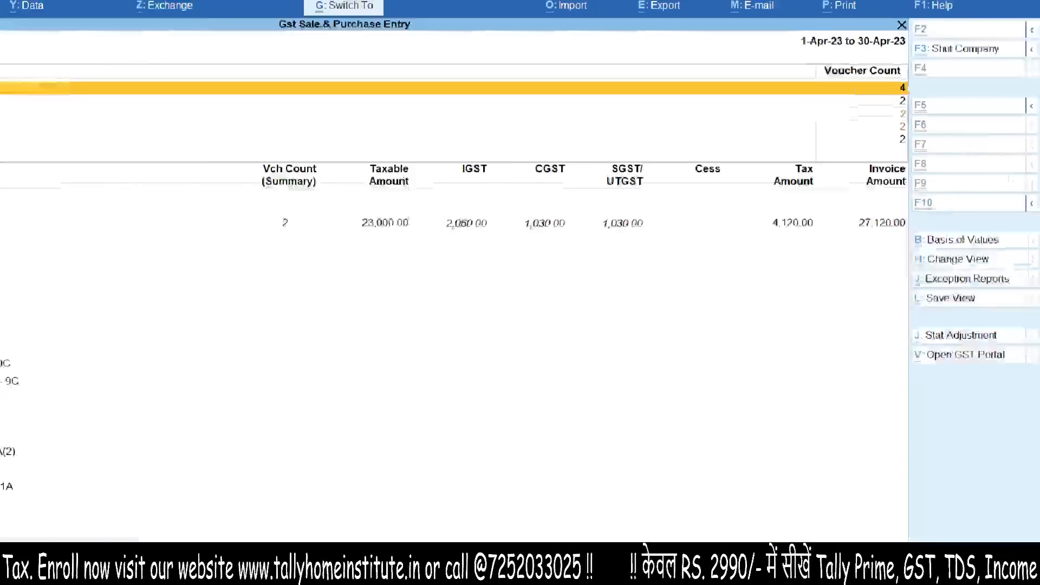
left_click(927, 156)
mouse_move(907, 141)
left_mouse_down()
mouse_move(962, 154)
mouse_move(870, 140)
left_mouse_up()
mouse_move(857, 149)
left_mouse_down()
mouse_move(948, 194)
mouse_move(945, 154)
left_mouse_up()
left_click_drag(916, 127, 836, 236)
key("Escape")
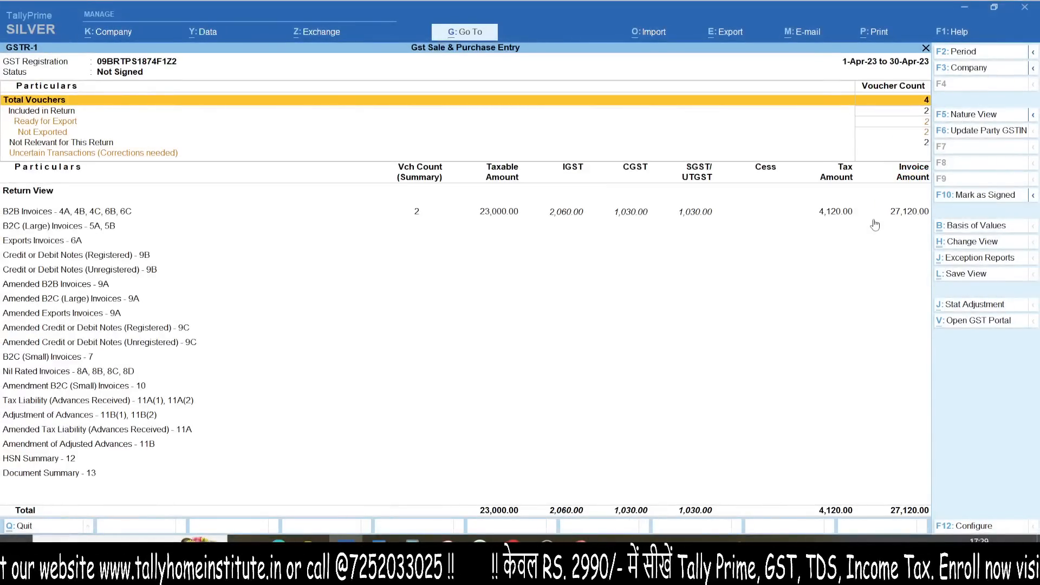
Step: Magnify and mark the Return View and B2B tax amounts, then close GSTR-1 for OBS
key("ctrl+1")
left_click(5, 217)
mouse_move(2, 157)
left_mouse_down()
mouse_move(2, 182)
mouse_move(170, 188)
left_mouse_up()
key("Escape")
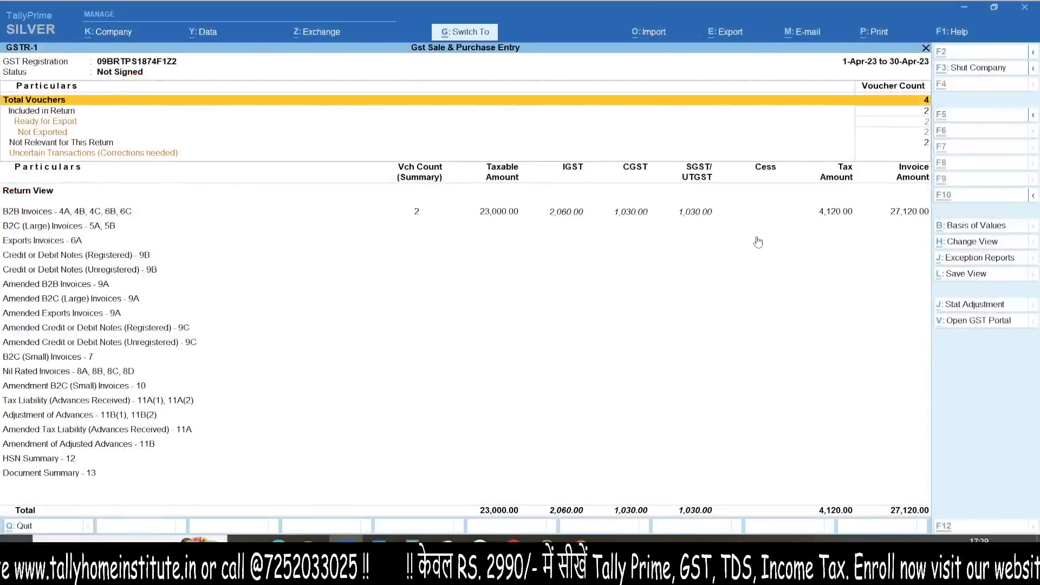
key("ctrl+1")
left_click(764, 117)
mouse_move(680, 91)
left_mouse_down()
mouse_move(90, 259)
mouse_move(2, 52)
left_mouse_up()
key("Escape")
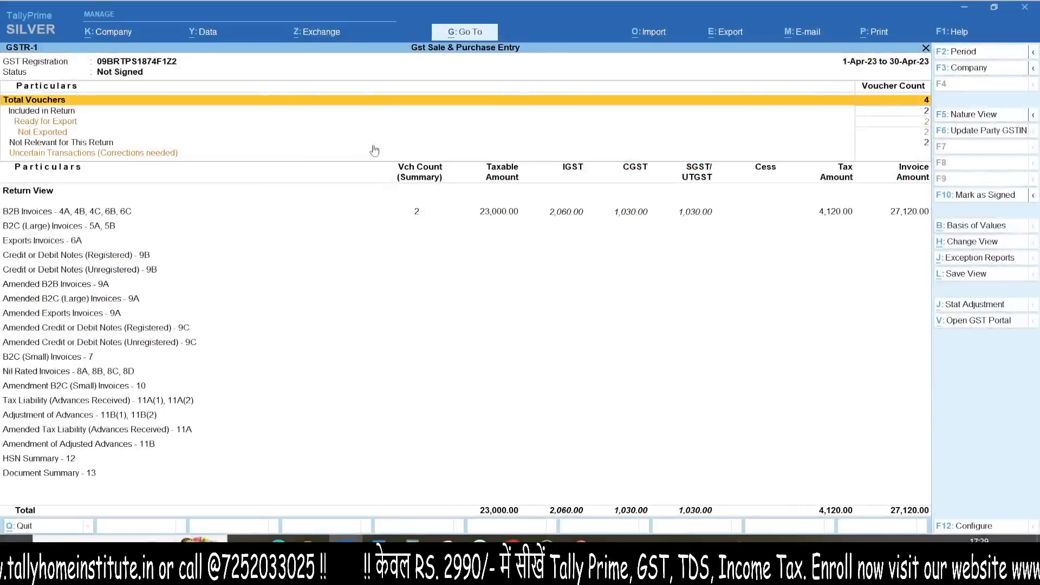
key("Escape")
key("alt+Tab")
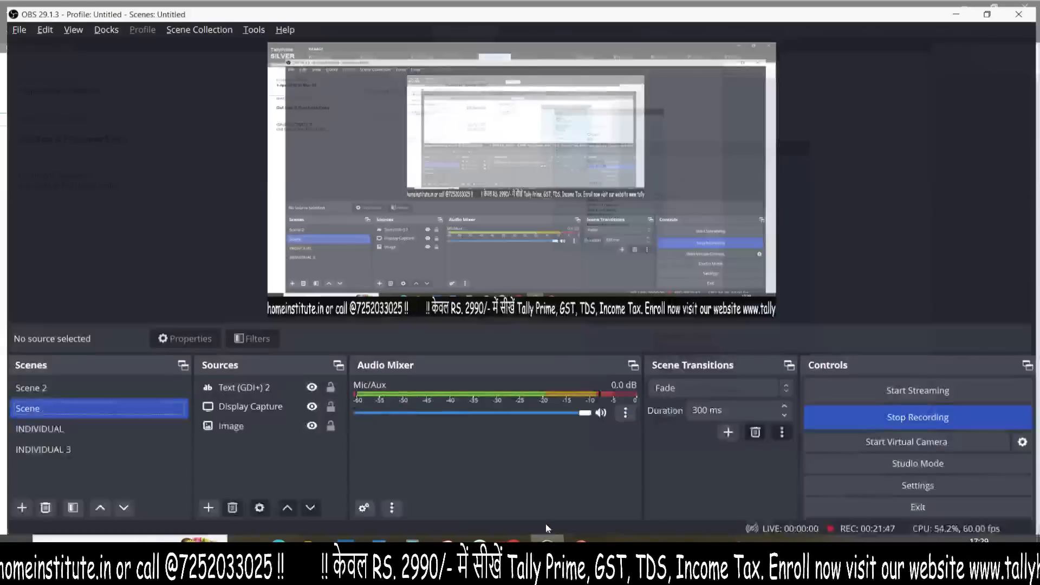
Step: Select the INDIVIDUAL scene, then INDIVIDUAL 3, in the OBS Scenes list
left_click(63, 447)
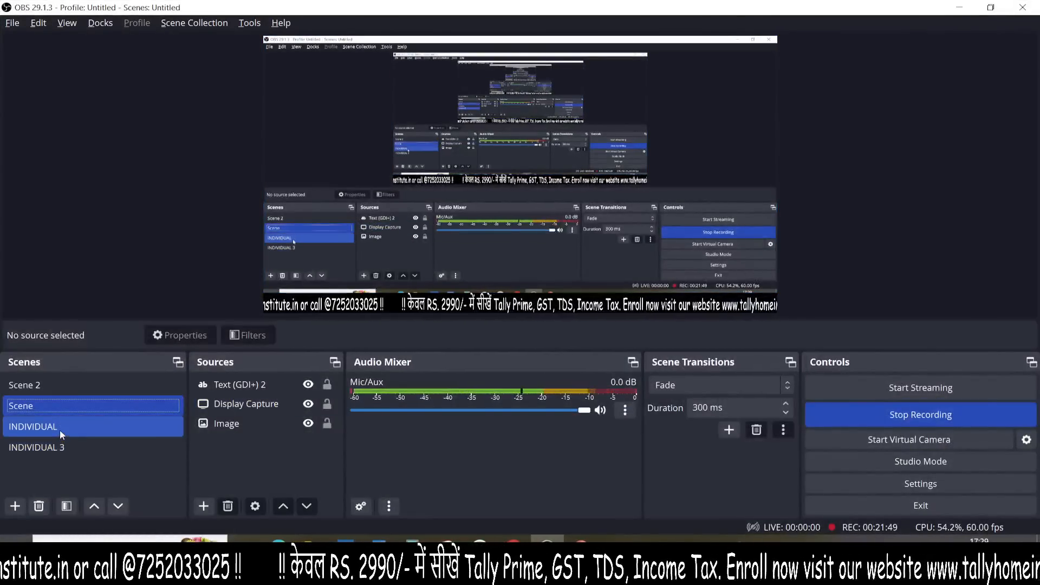
left_click(59, 429)
left_click(61, 448)
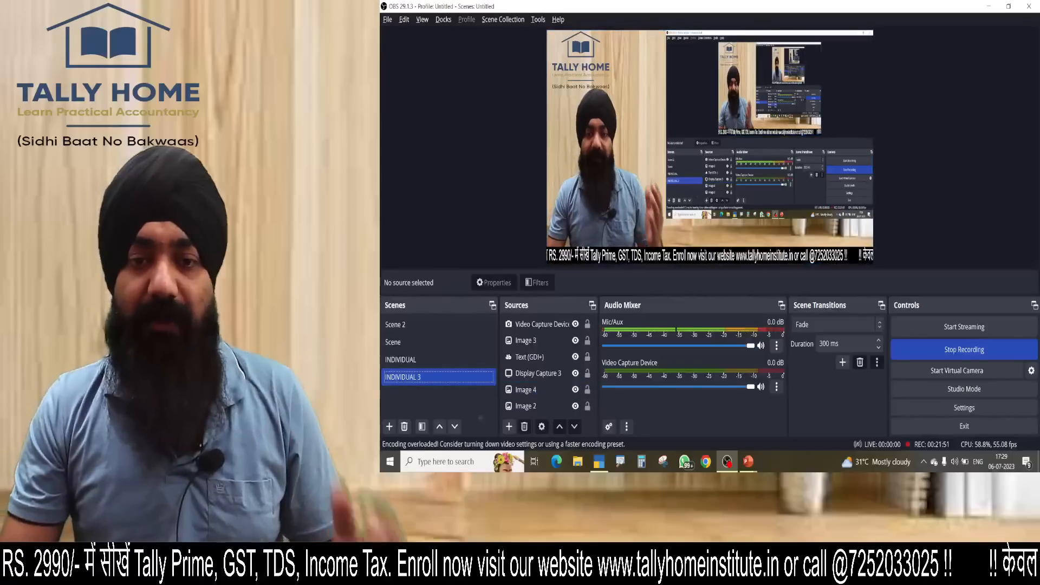
mouse_move(749, 461)
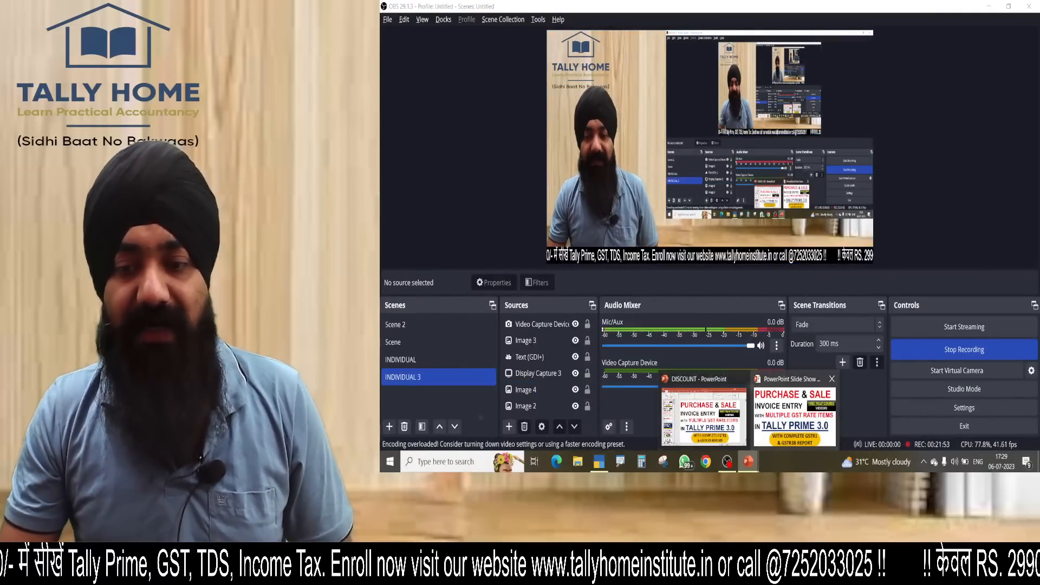
Step: Reopen the detailed Profit & Loss in TallyPrime and tick the purchase lines and 9,000.00 net profit
key("alt+Tab")
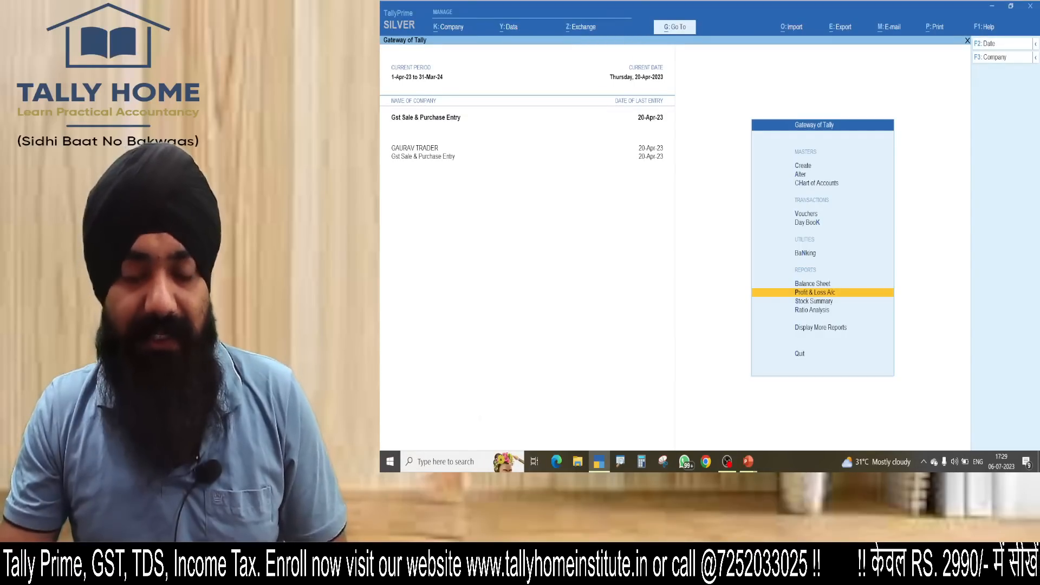
key("Return")
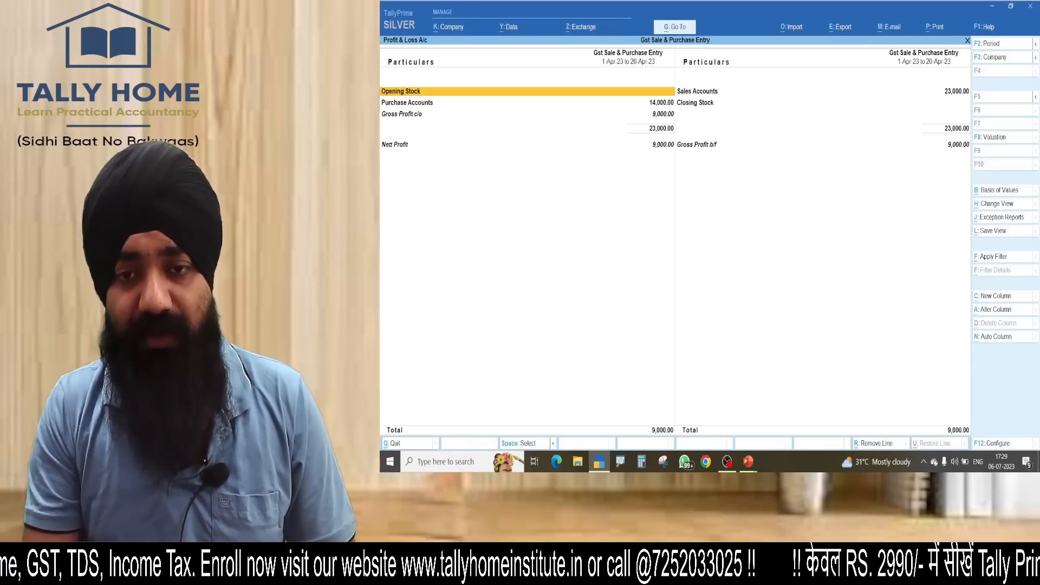
key("alt+F5")
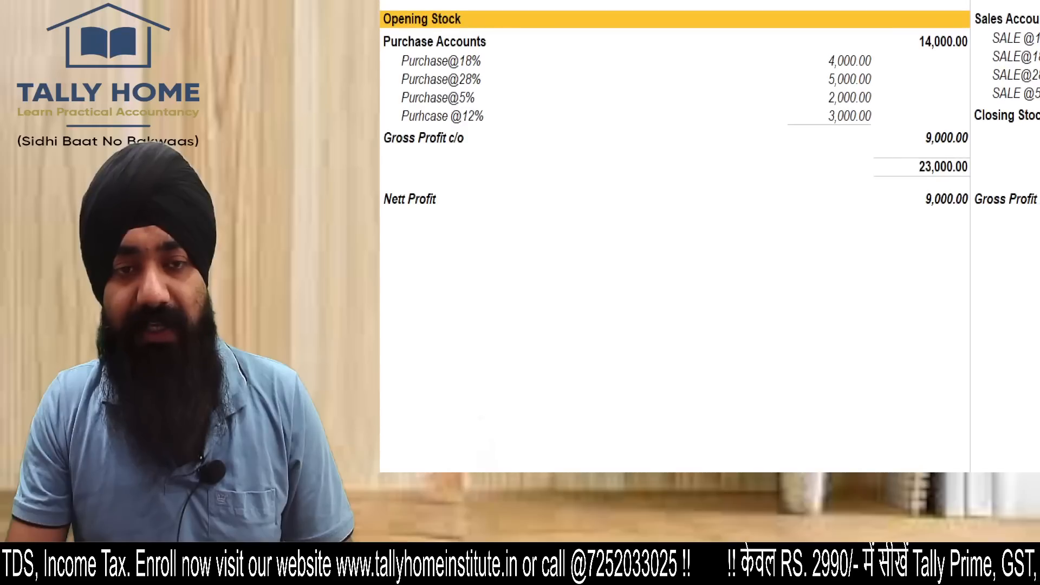
mouse_move(684, 2)
left_mouse_down()
mouse_move(897, 67)
mouse_move(550, 32)
left_mouse_up()
left_click_drag(382, 209, 522, 184)
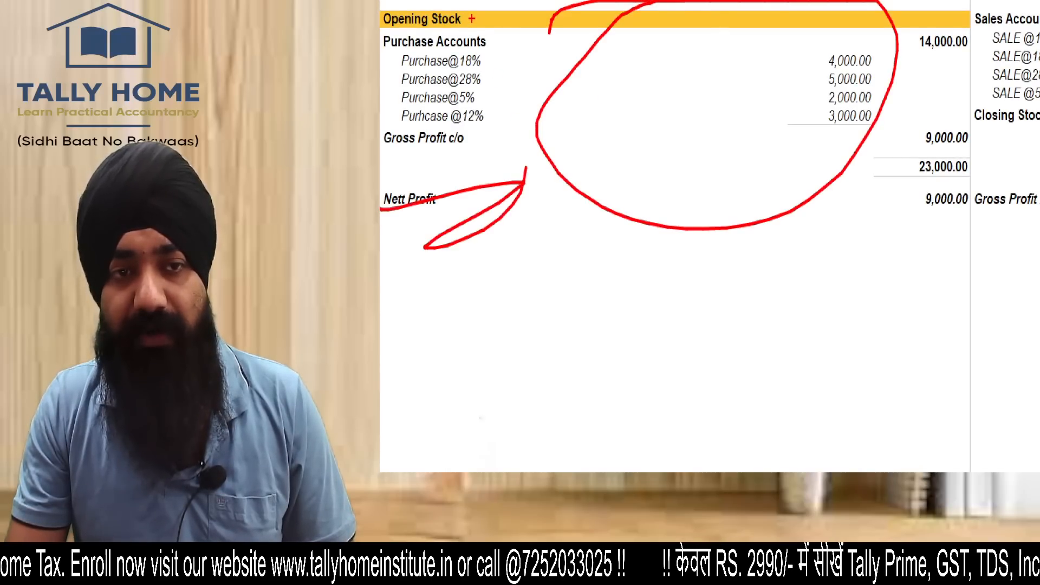
left_click_drag(479, 56, 511, 31)
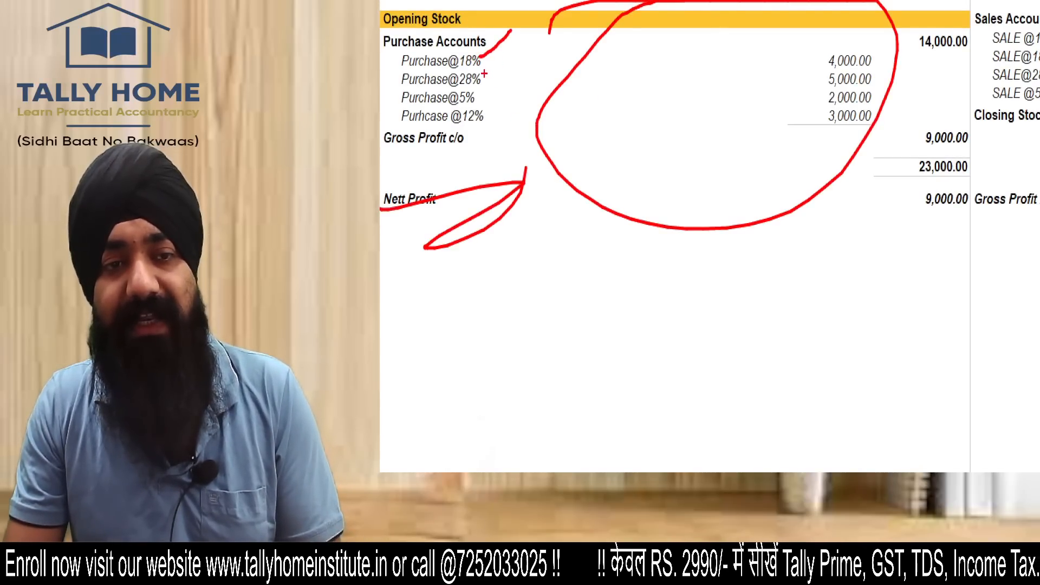
left_click_drag(482, 80, 507, 48)
left_click_drag(473, 98, 494, 82)
left_click_drag(469, 136, 532, 110)
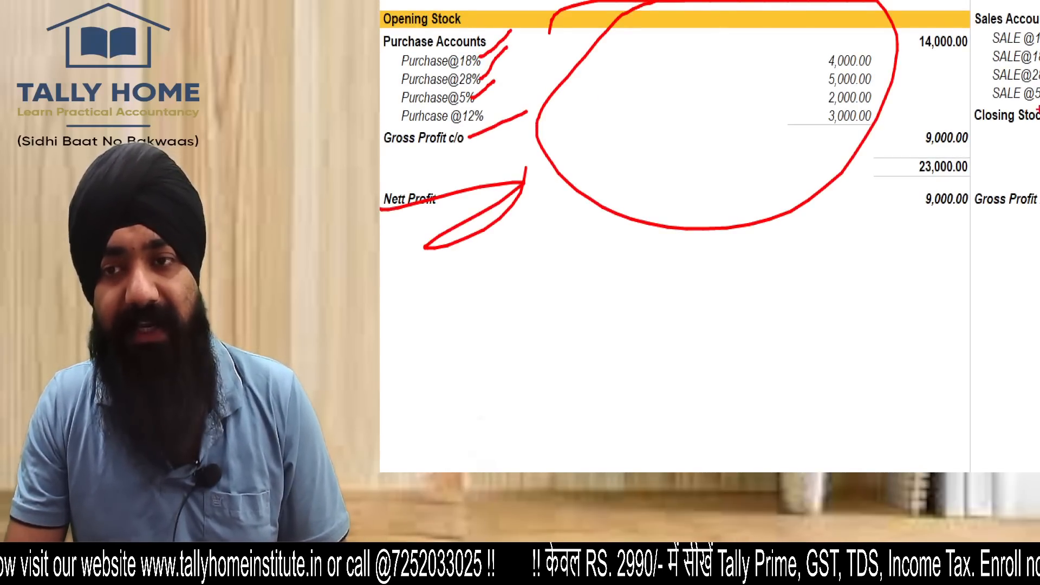
key("Escape")
Step: Magnify the report and mark the Sales Accounts total
key("ctrl+1")
left_click(801, 127)
mouse_move(599, 50)
left_mouse_down()
mouse_move(510, 223)
mouse_move(380, 52)
left_mouse_up()
key("Escape")
key("Escape")
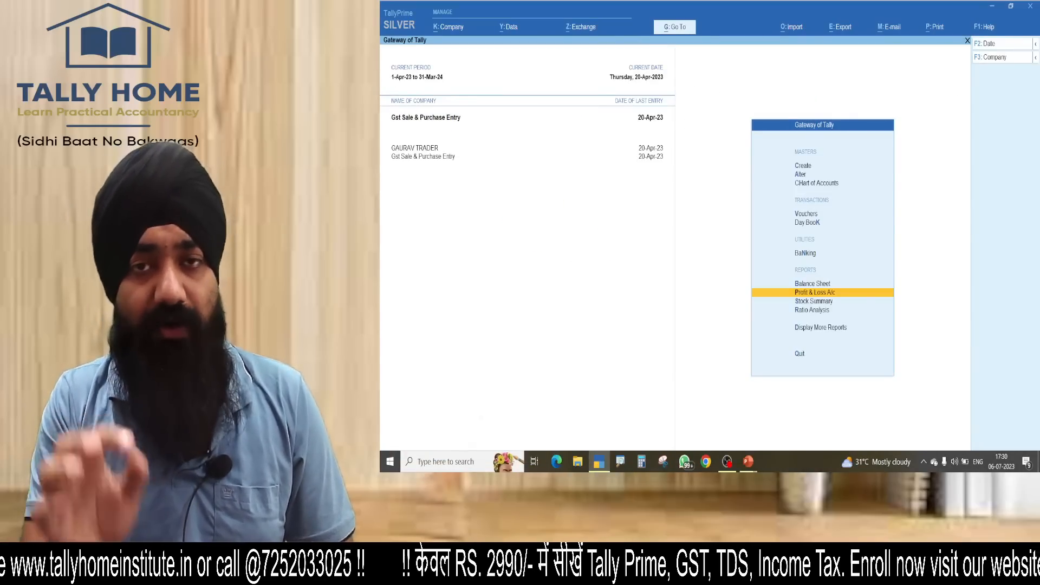